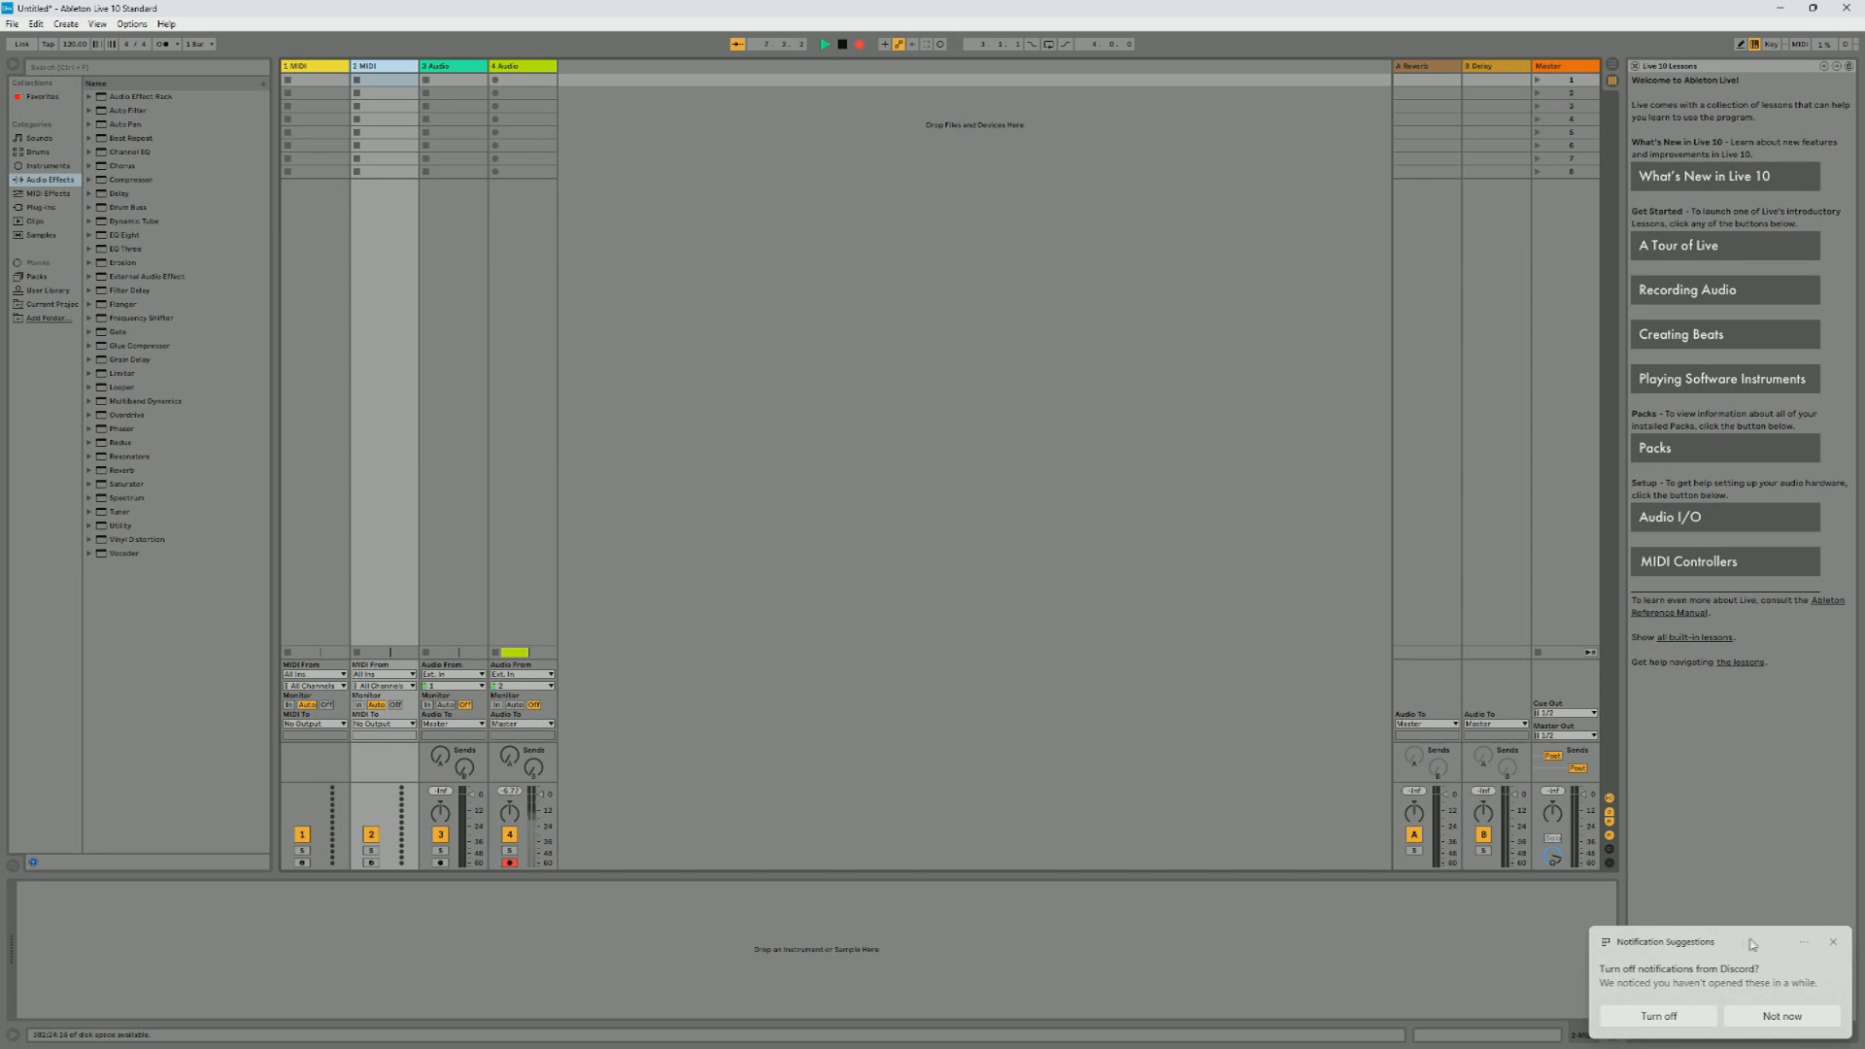
Step: Dismiss the notification suggestion and expand the KORG folder and its opsix native entry in the plug-ins browser
click(1833, 943)
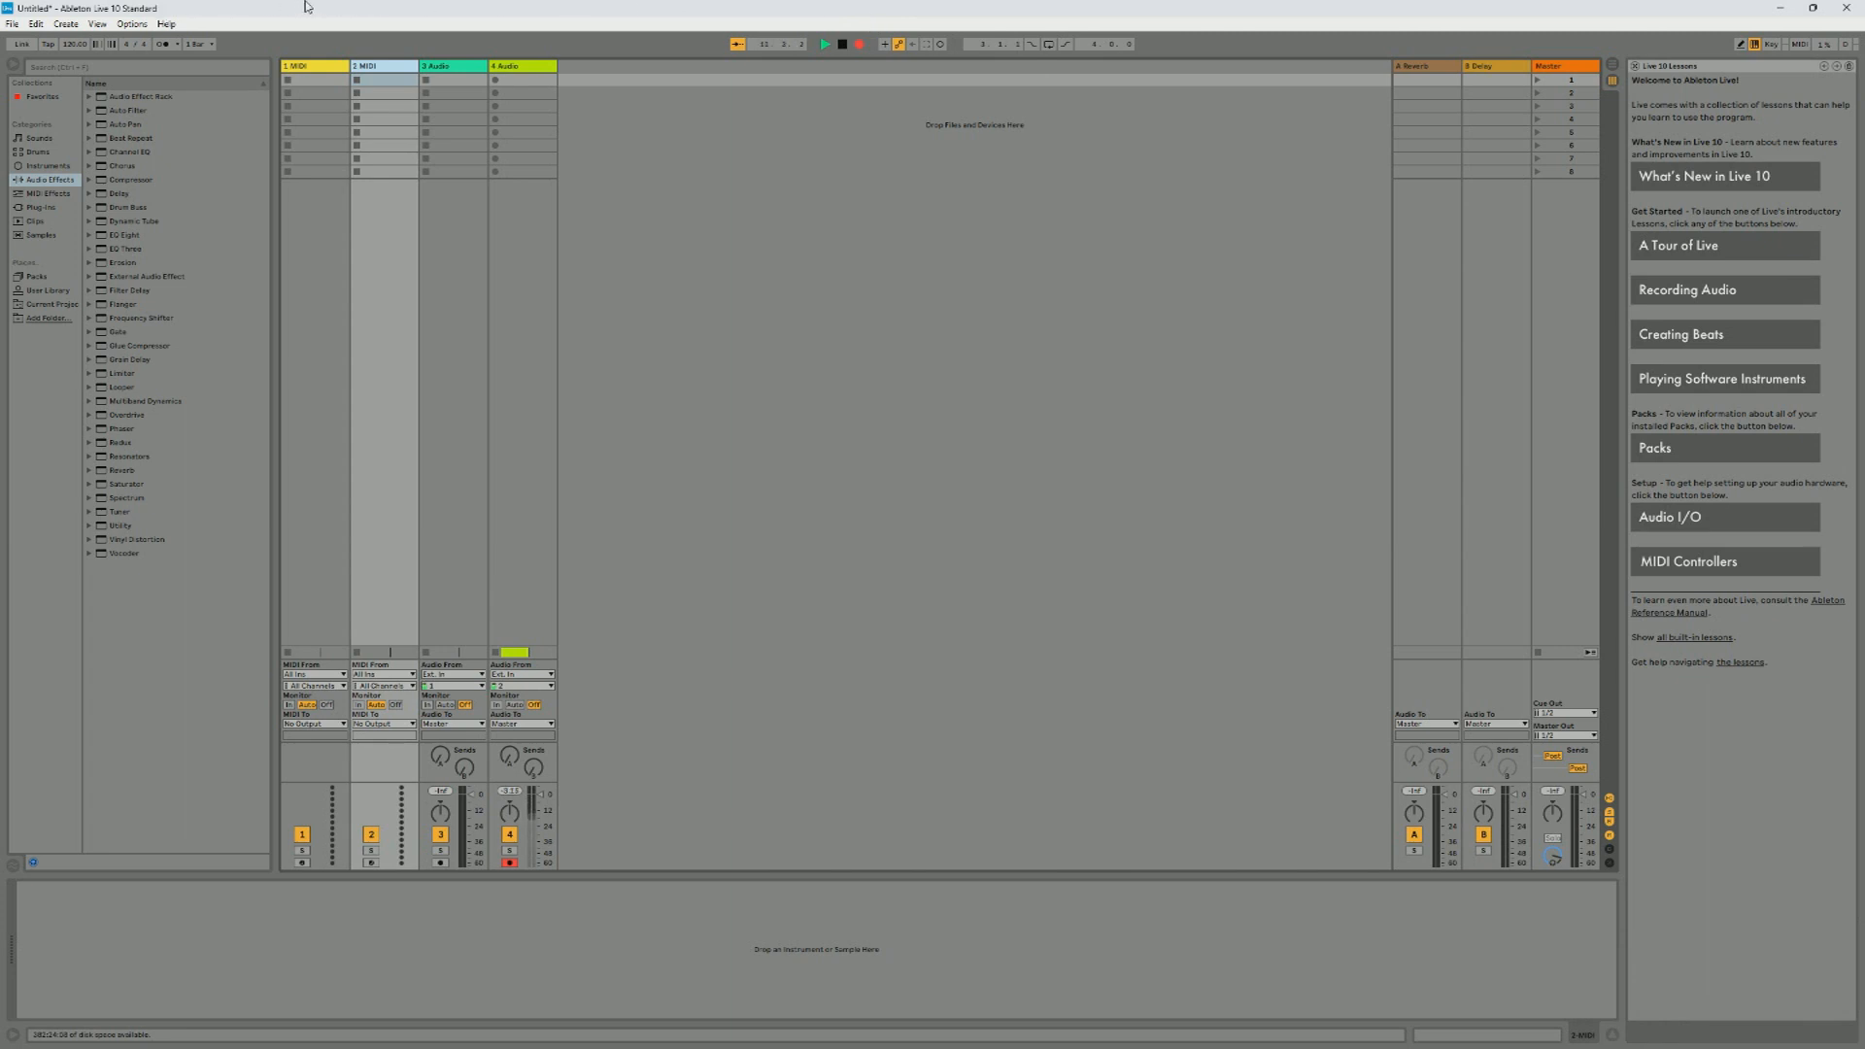
click(58, 207)
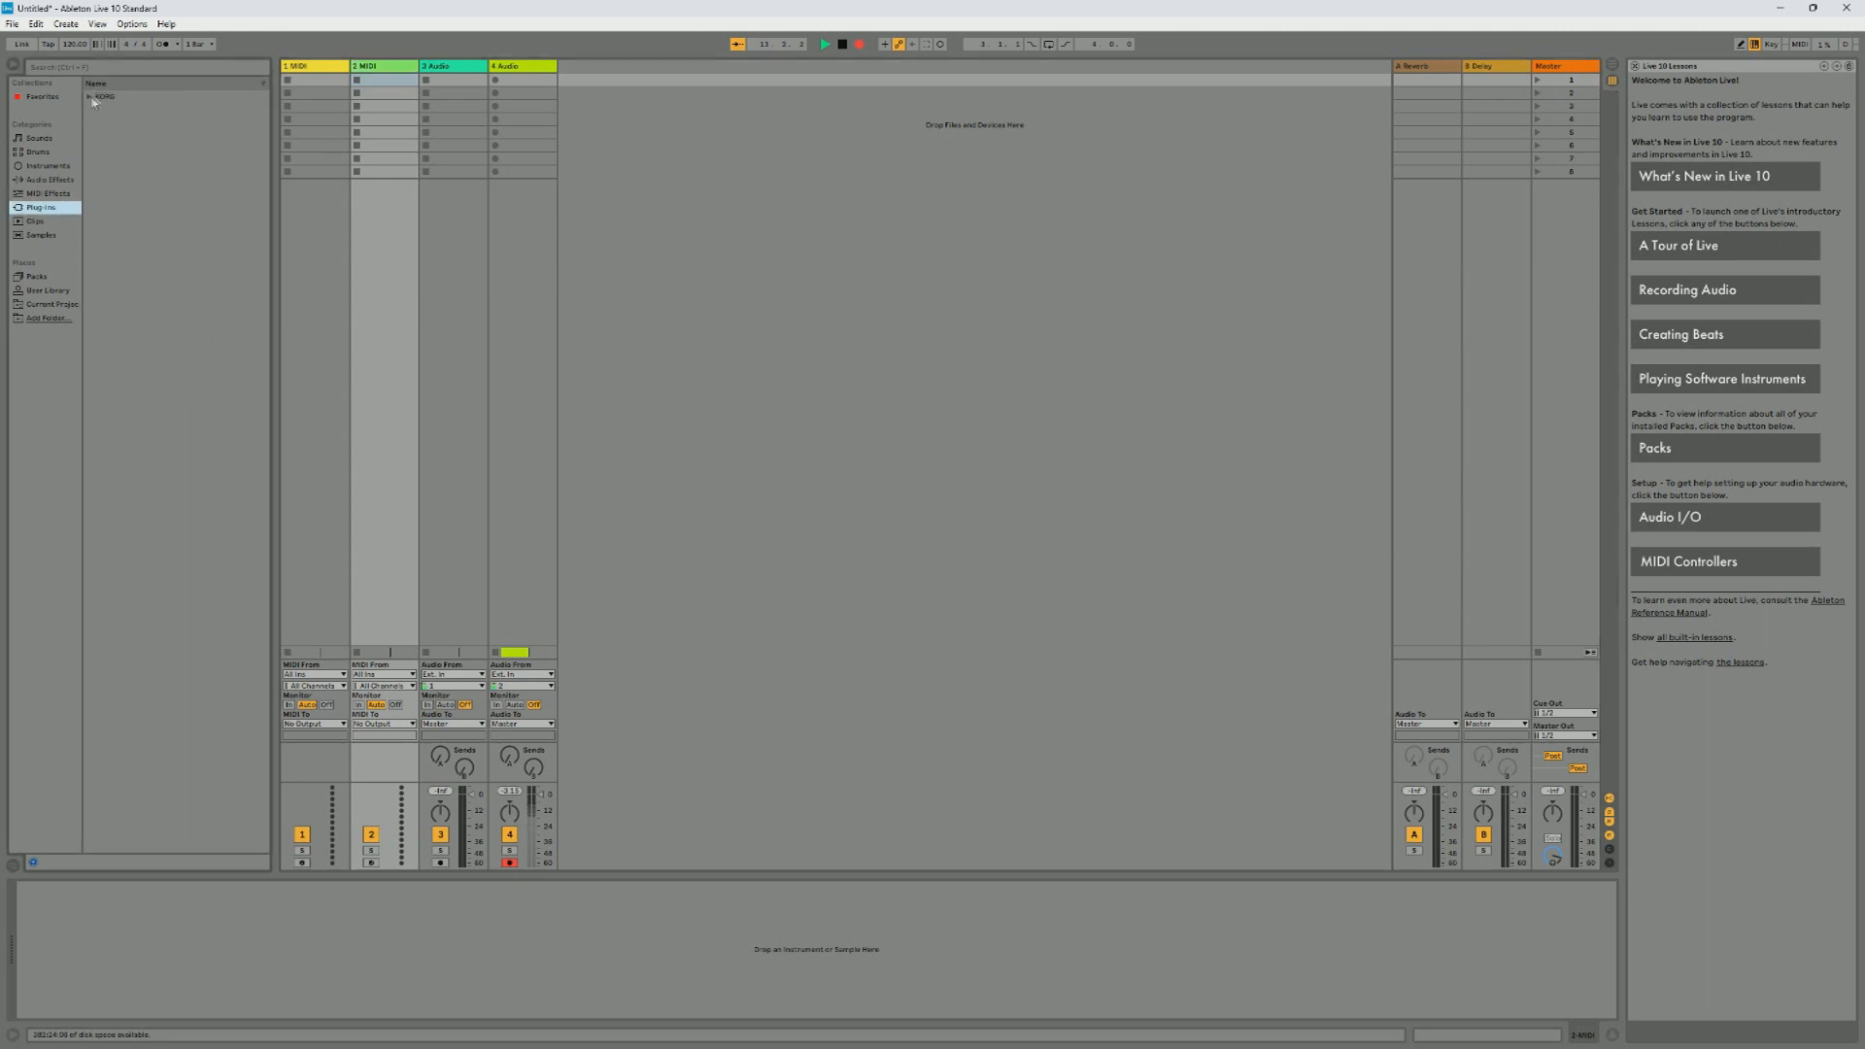
click(89, 97)
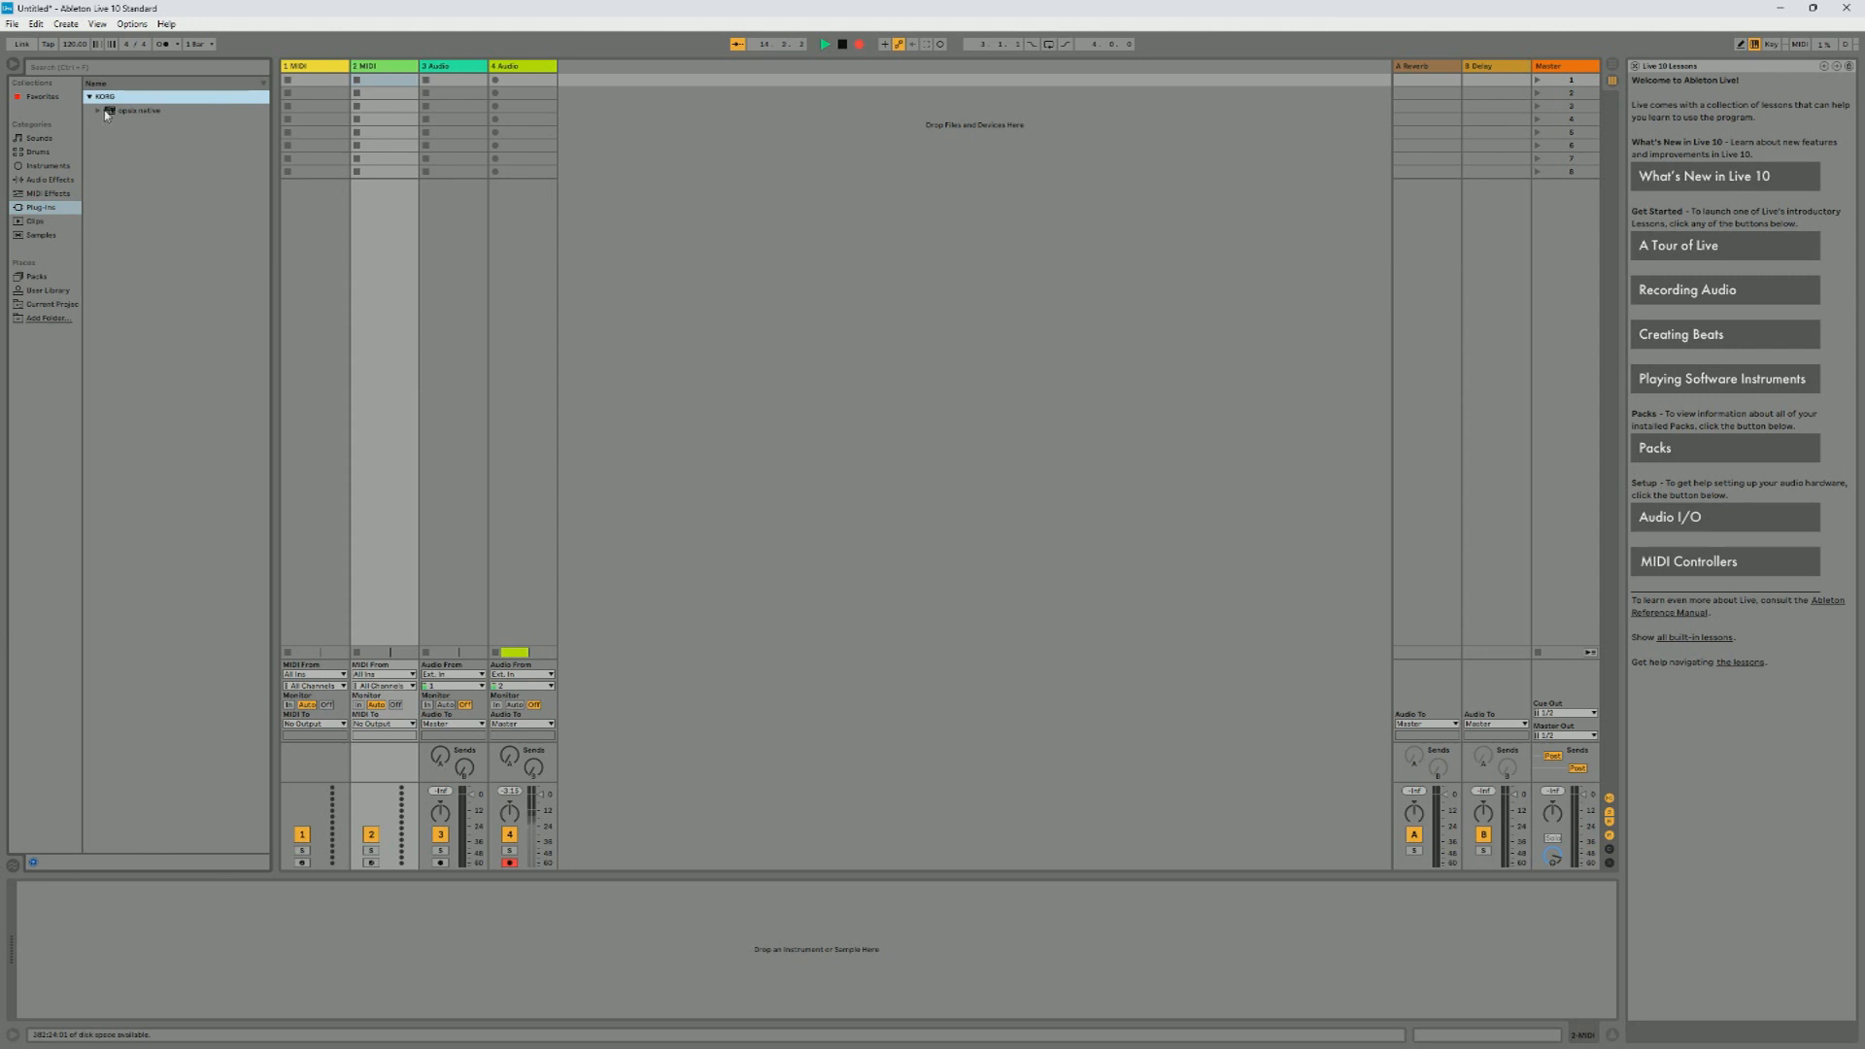
click(99, 111)
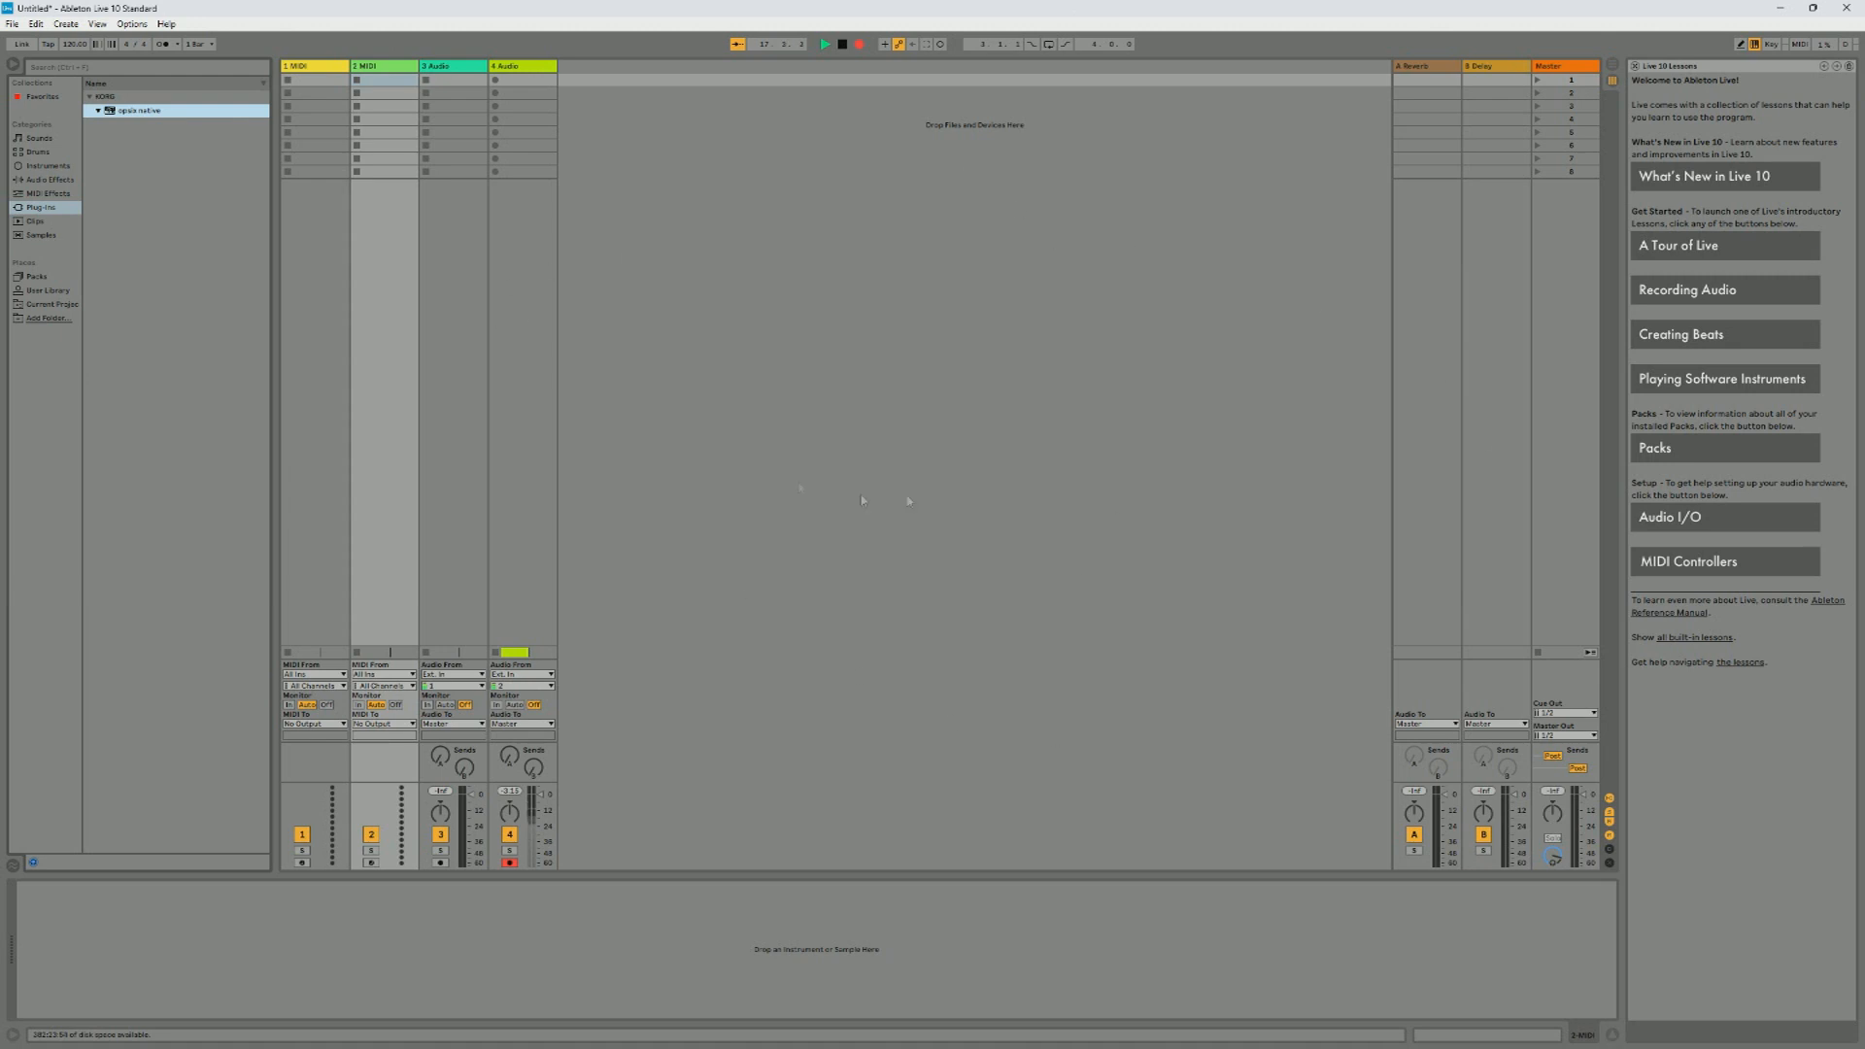
Step: Look through the audio effects, MIDI effects and instruments available in the browser
click(51, 181)
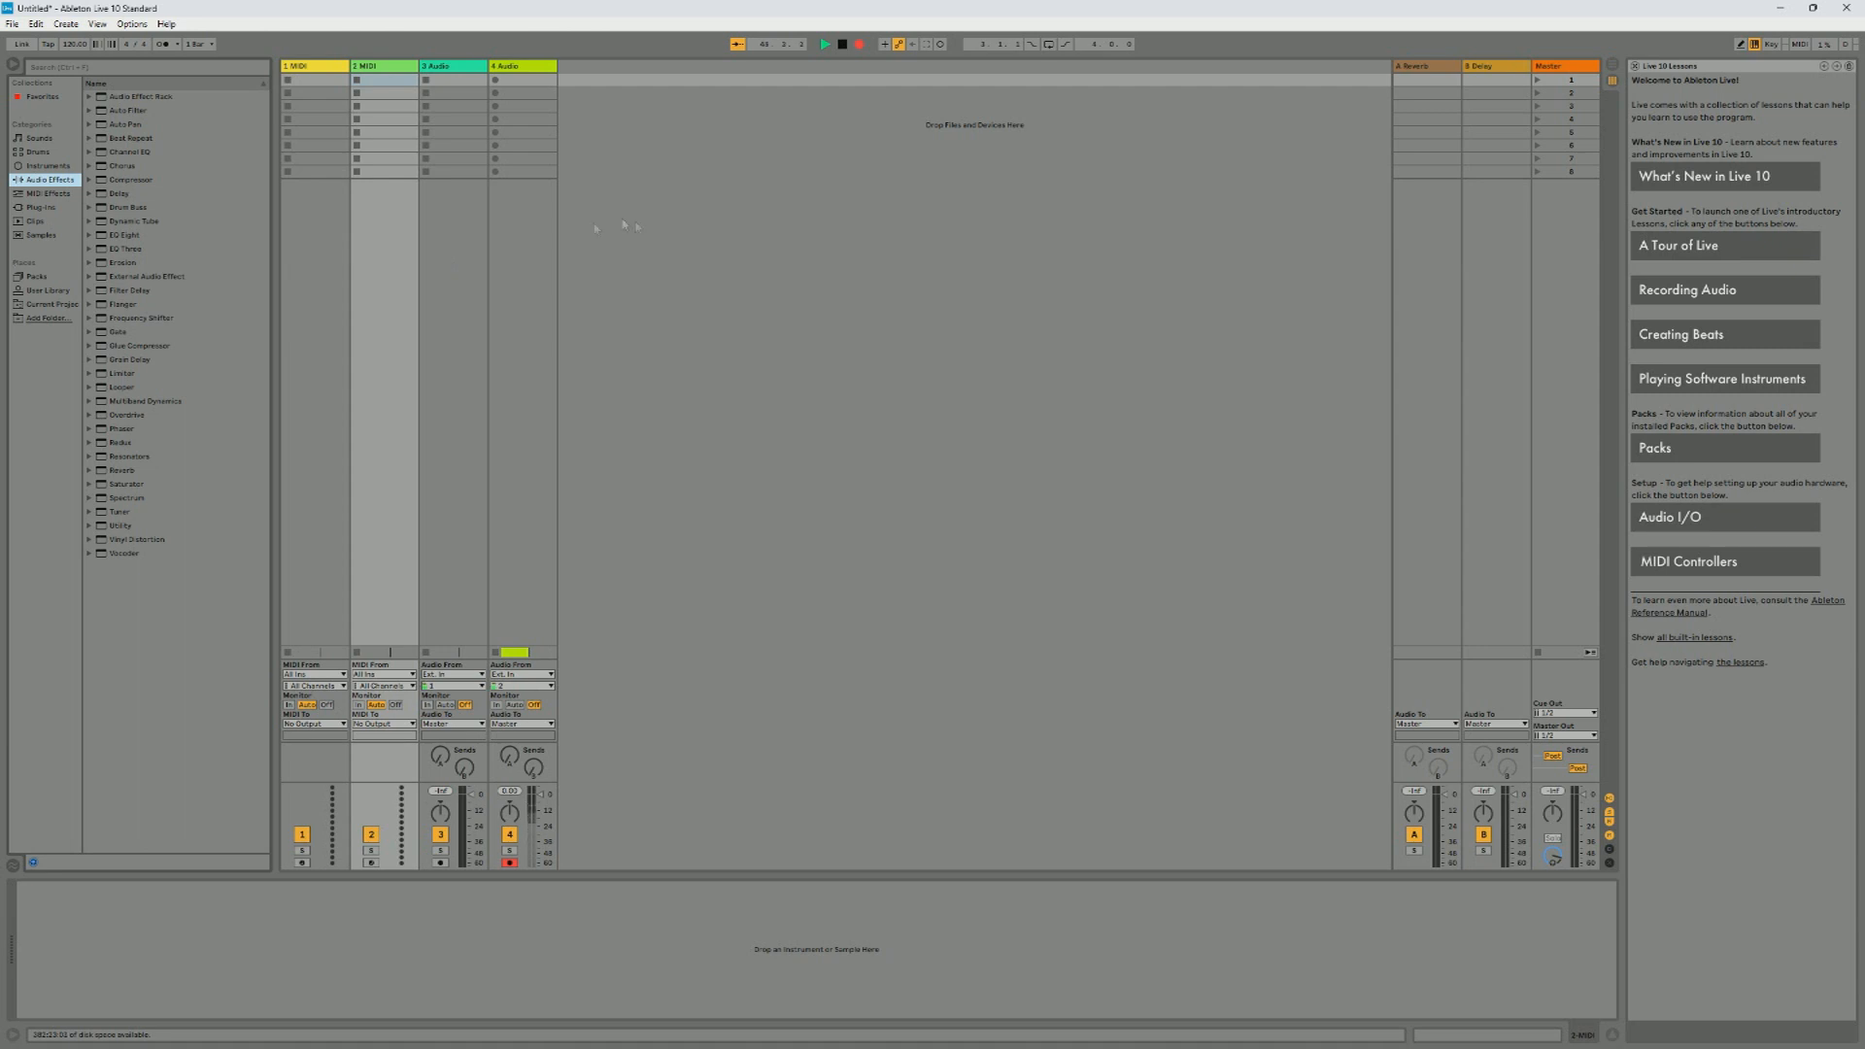
click(395, 69)
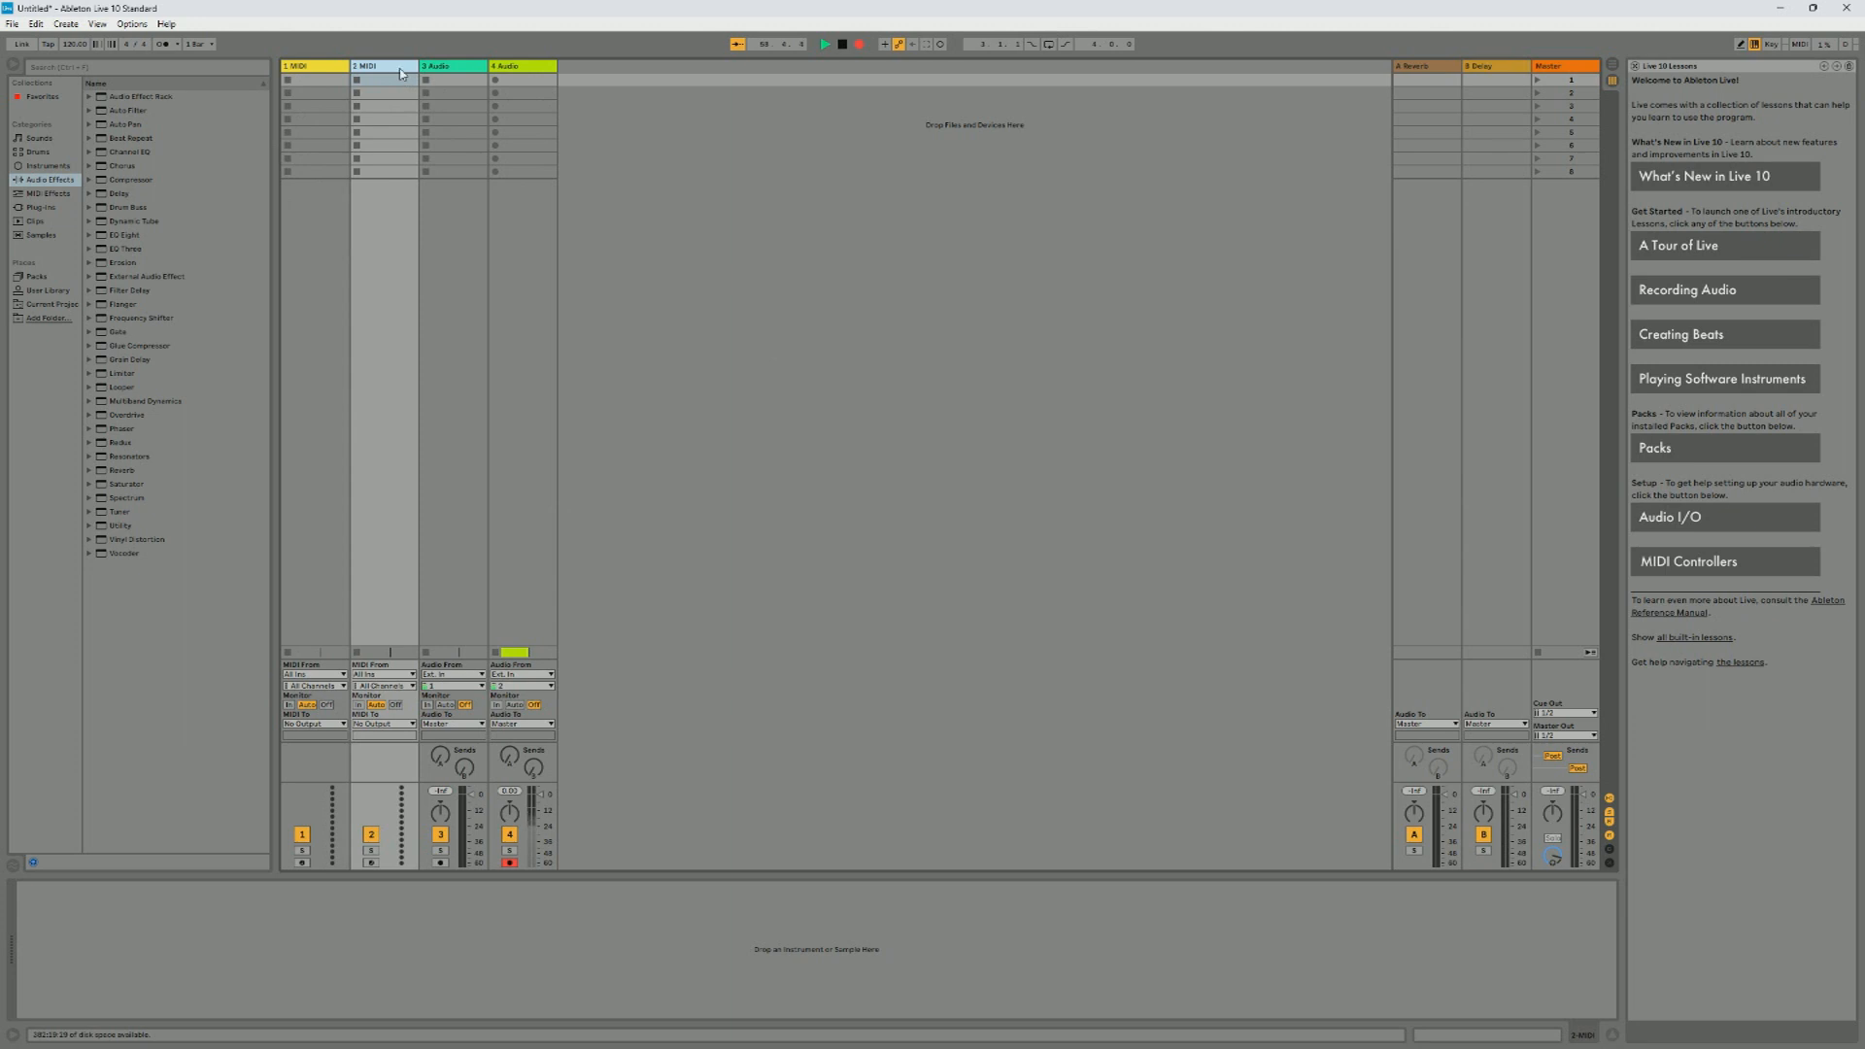
click(48, 194)
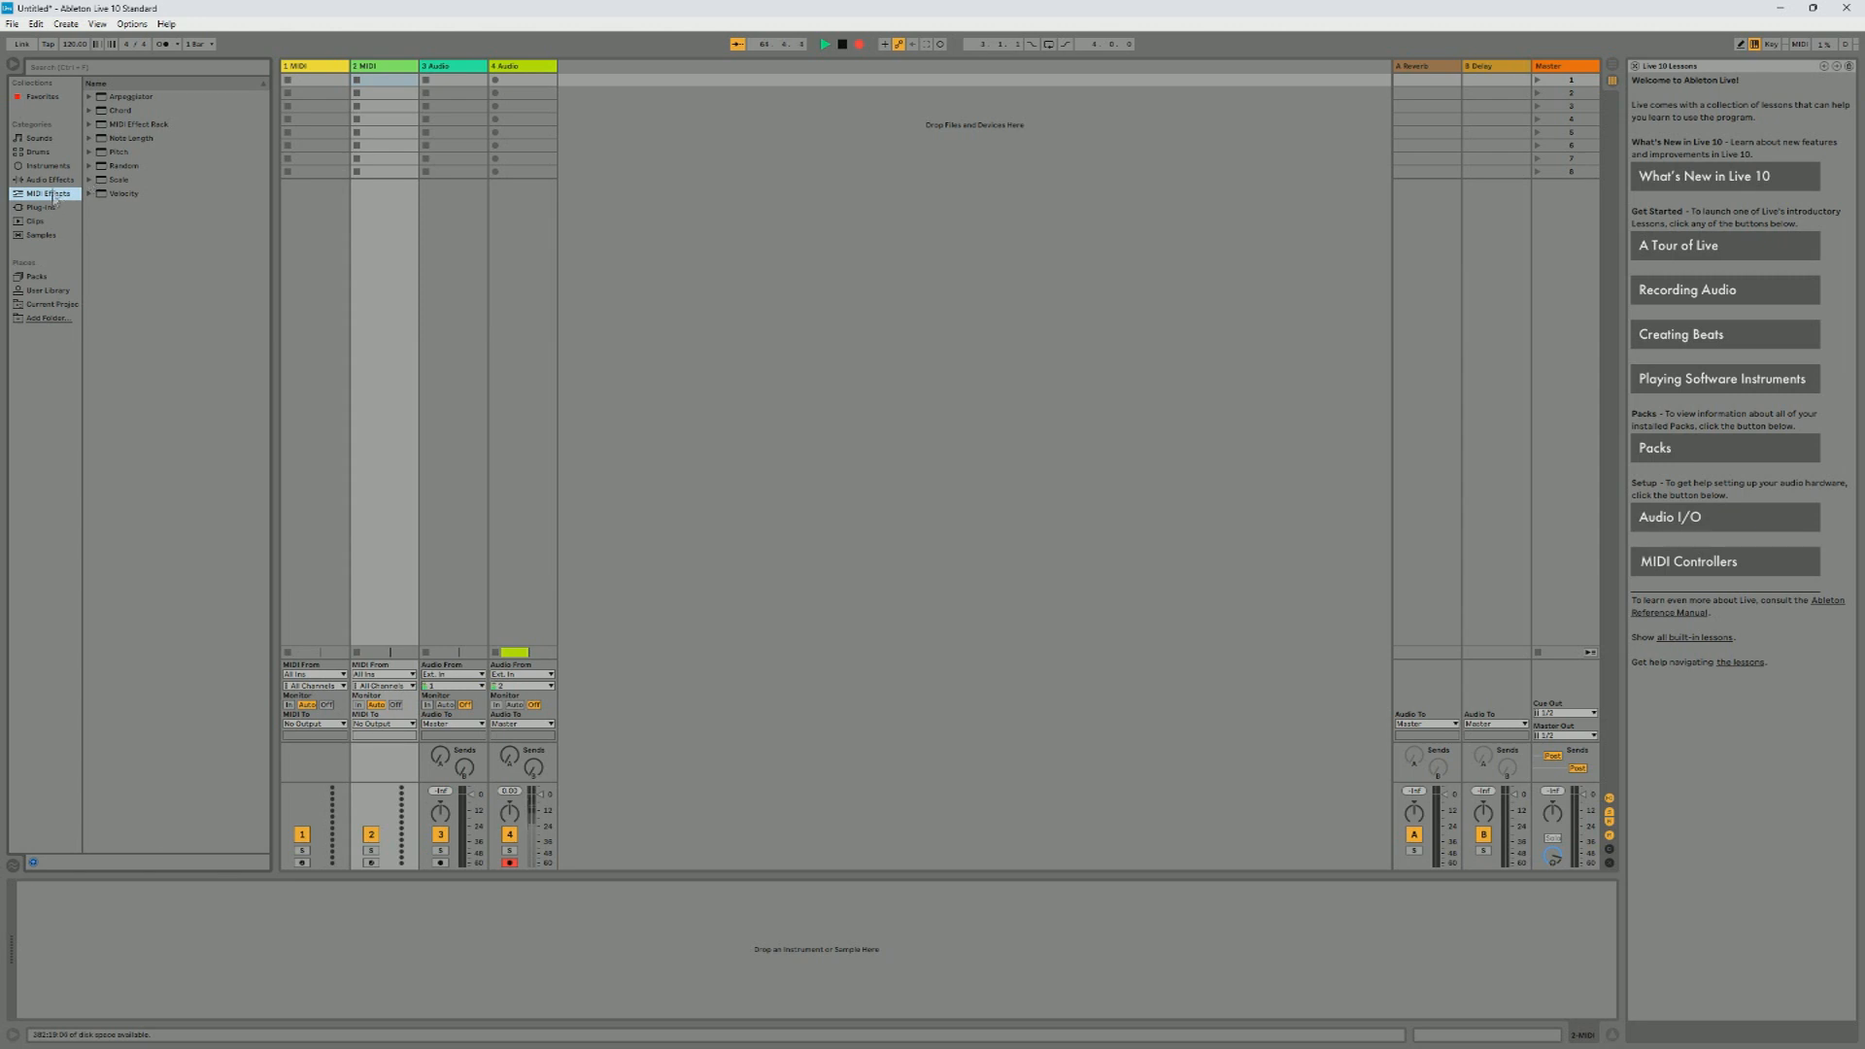
click(48, 183)
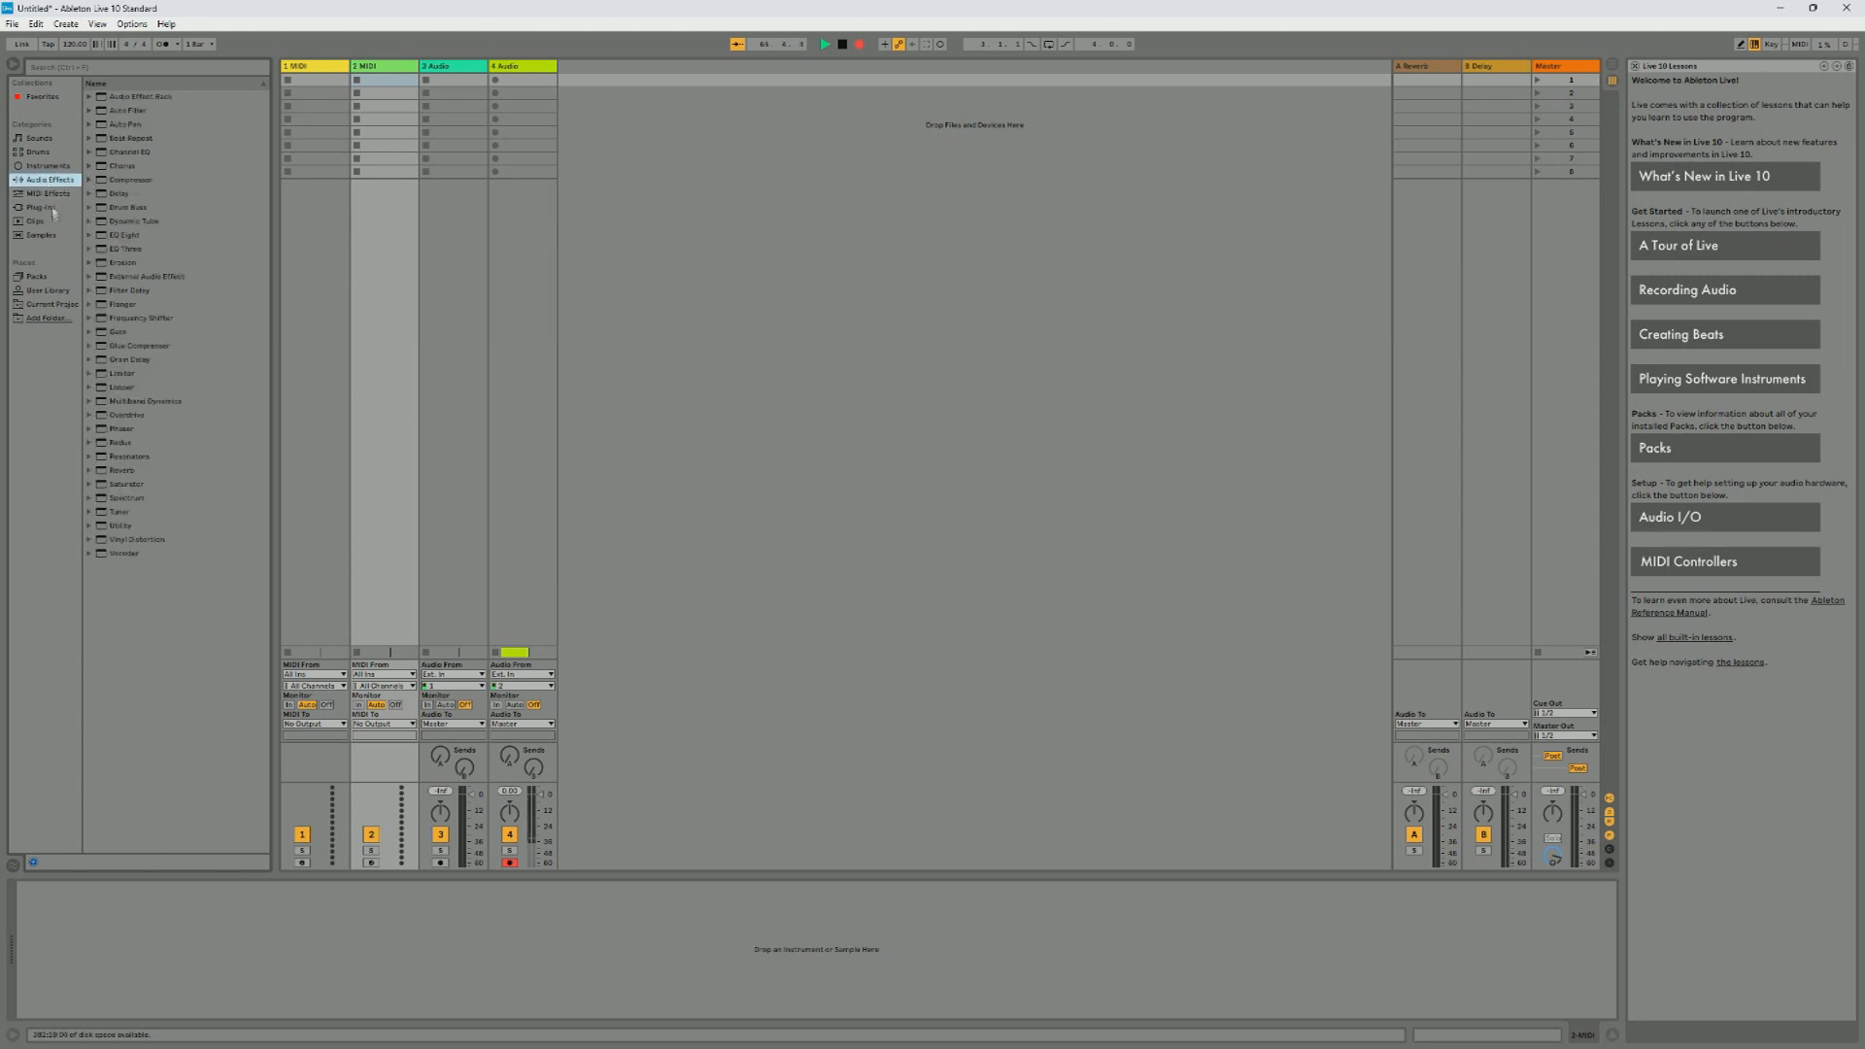
click(49, 194)
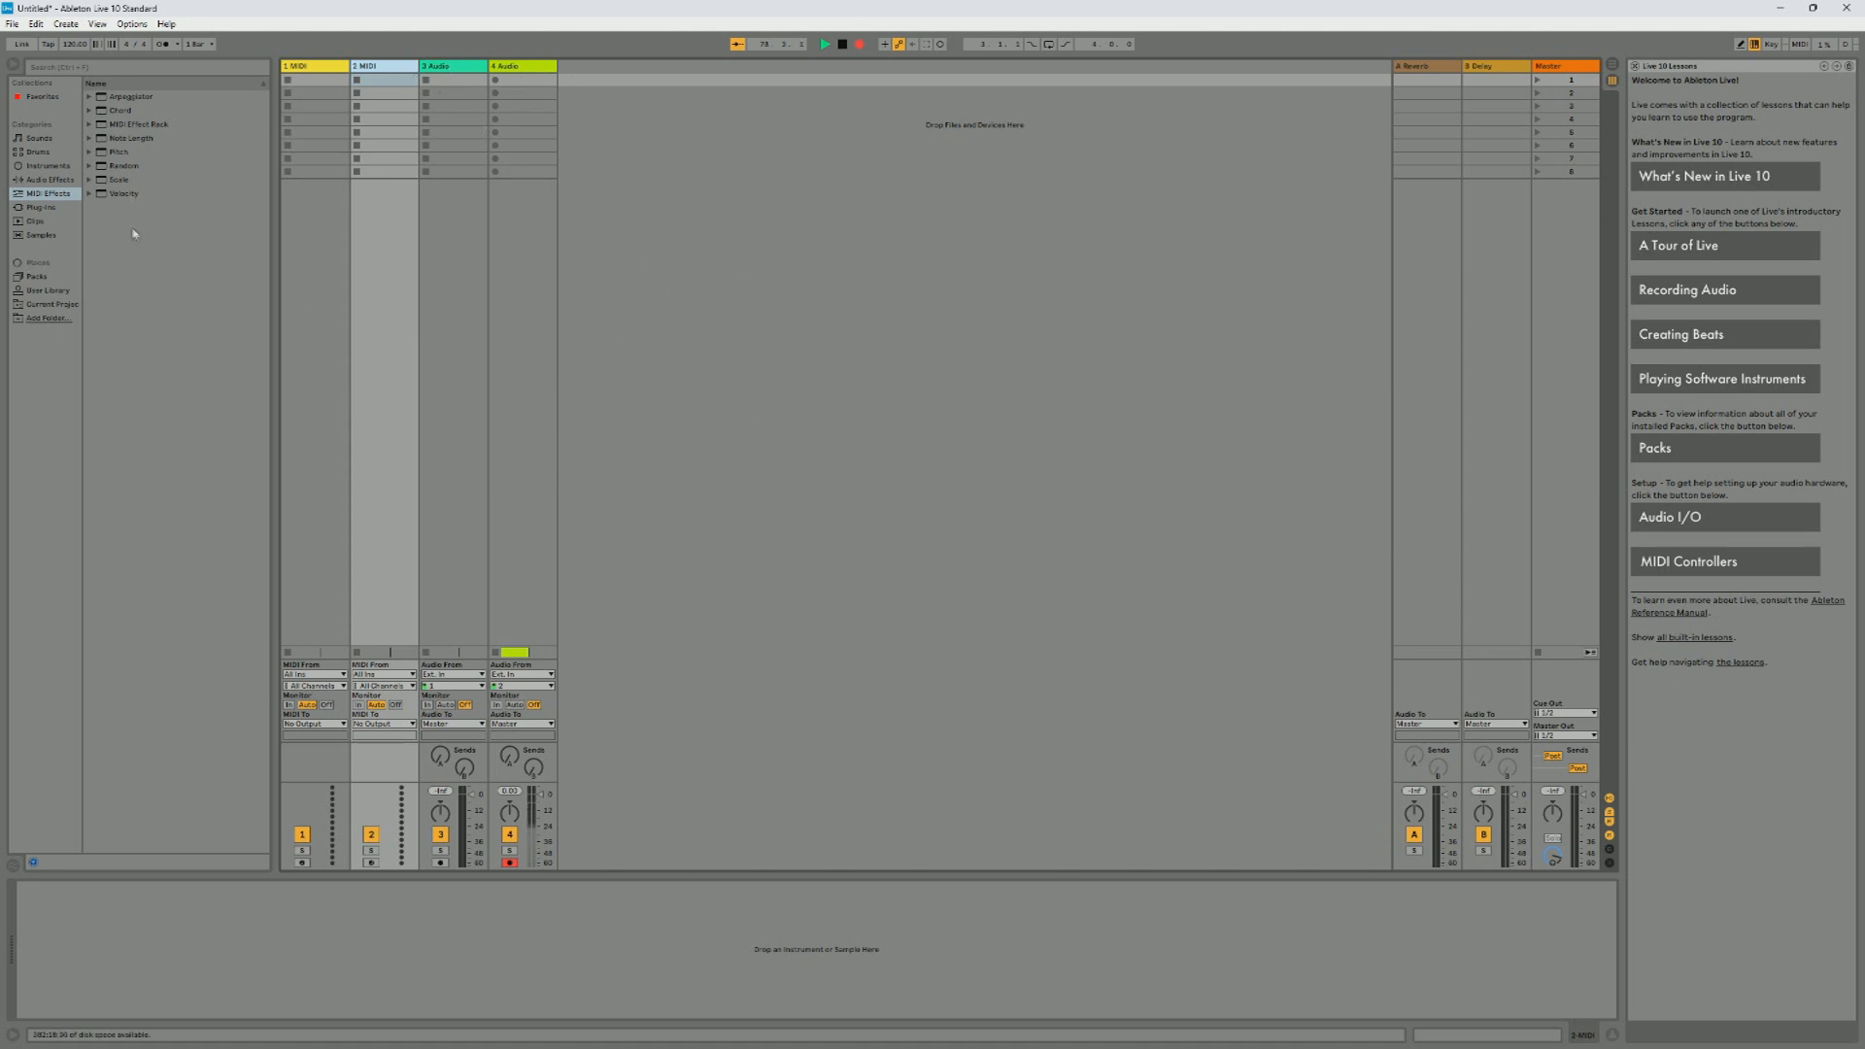
click(41, 168)
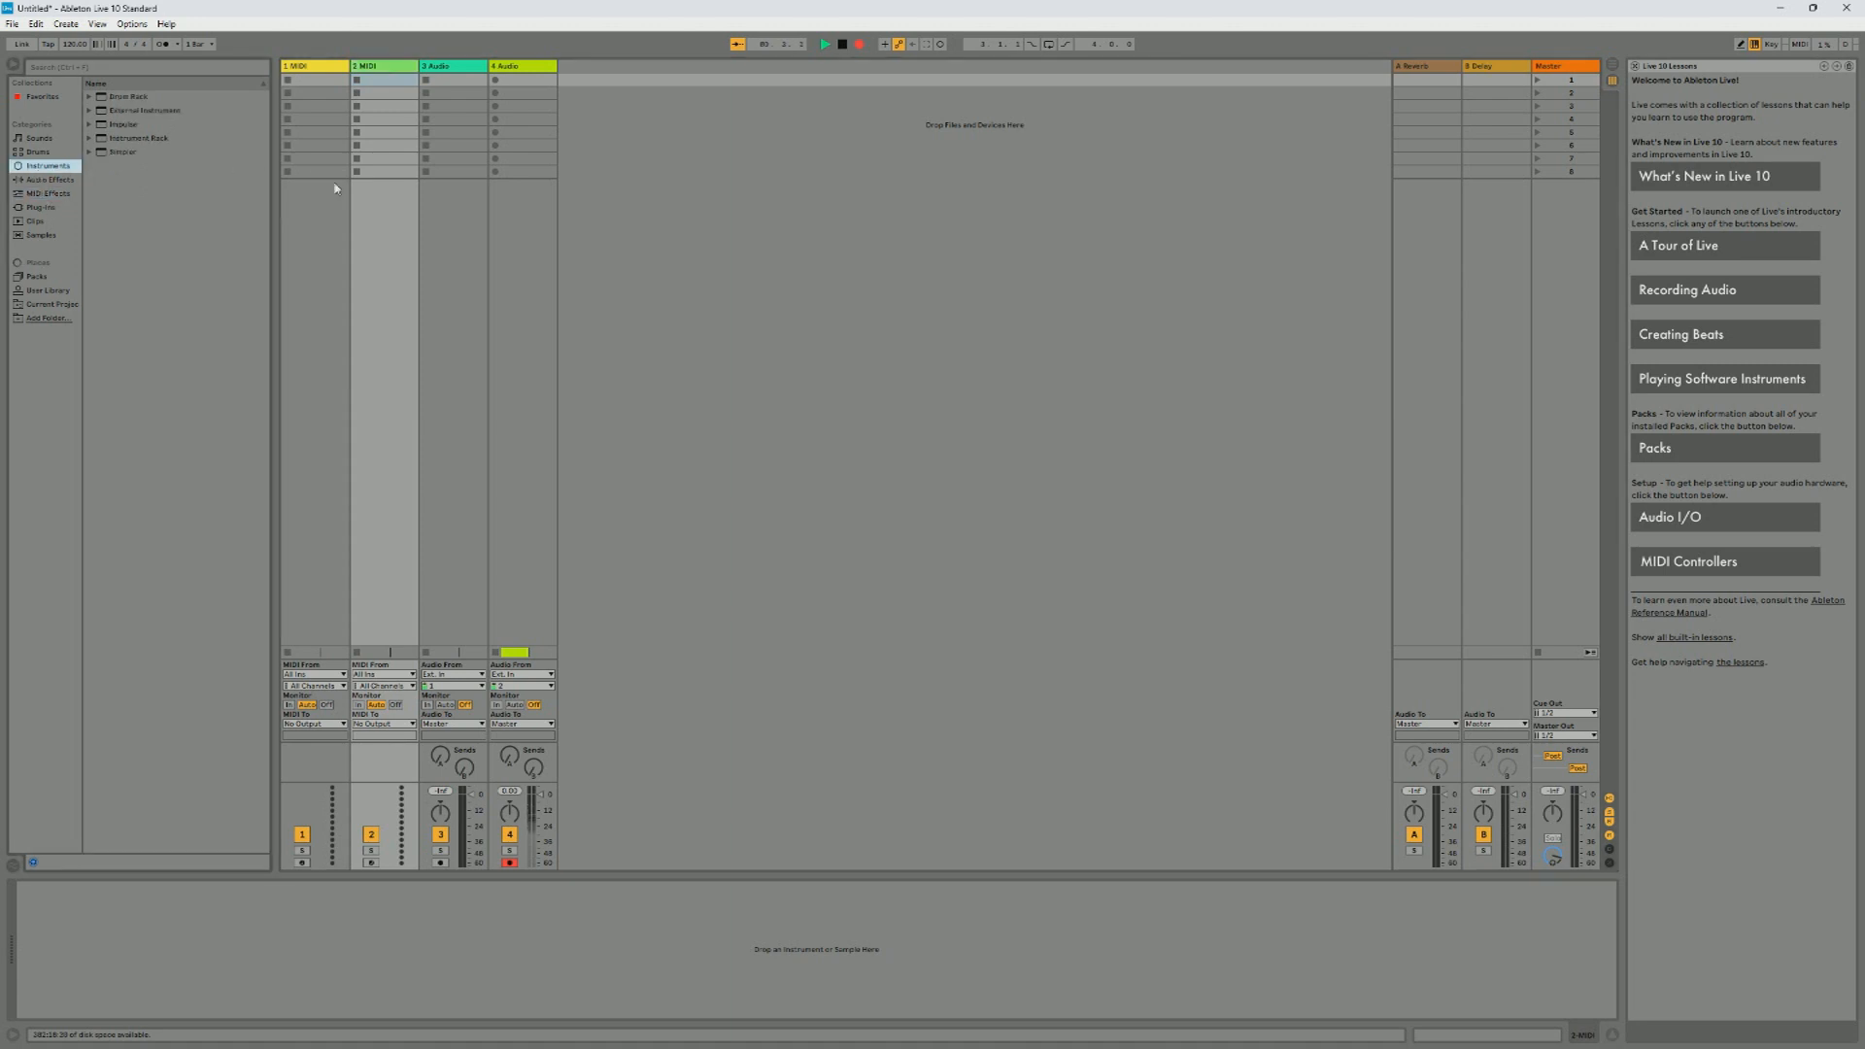
click(64, 182)
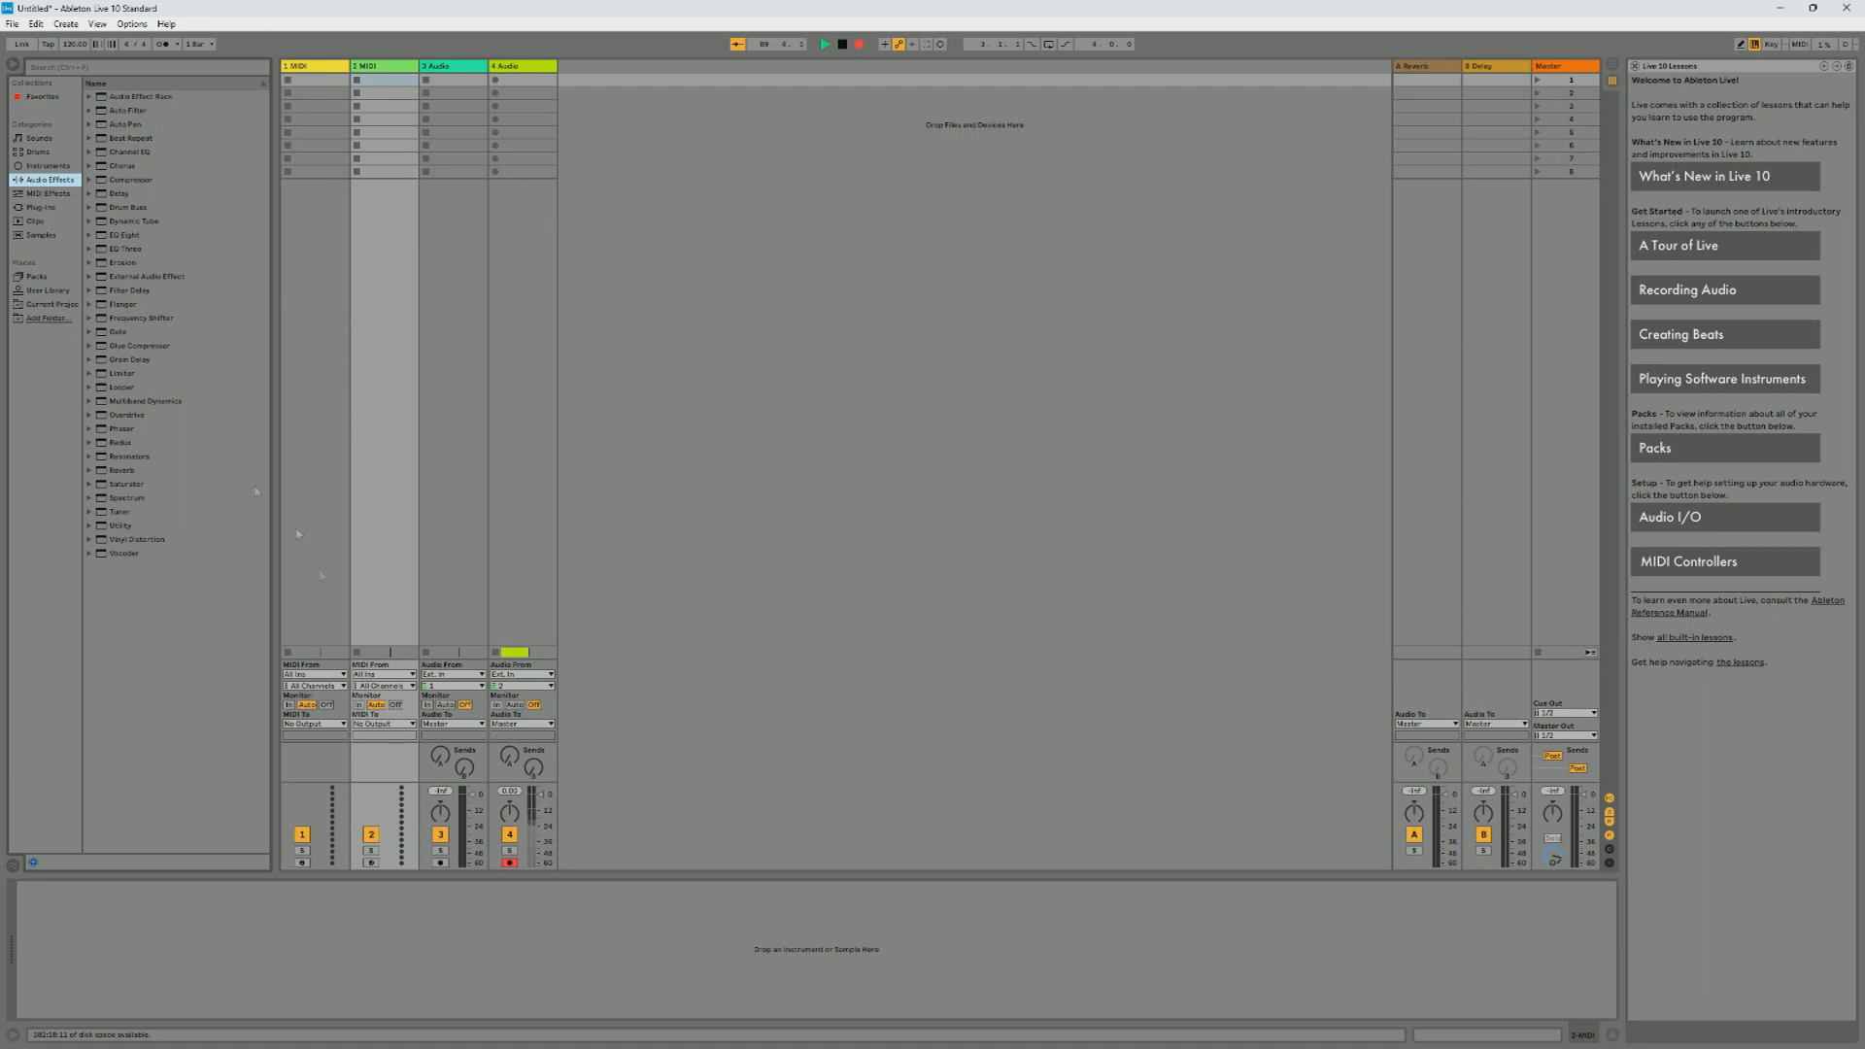
click(58, 193)
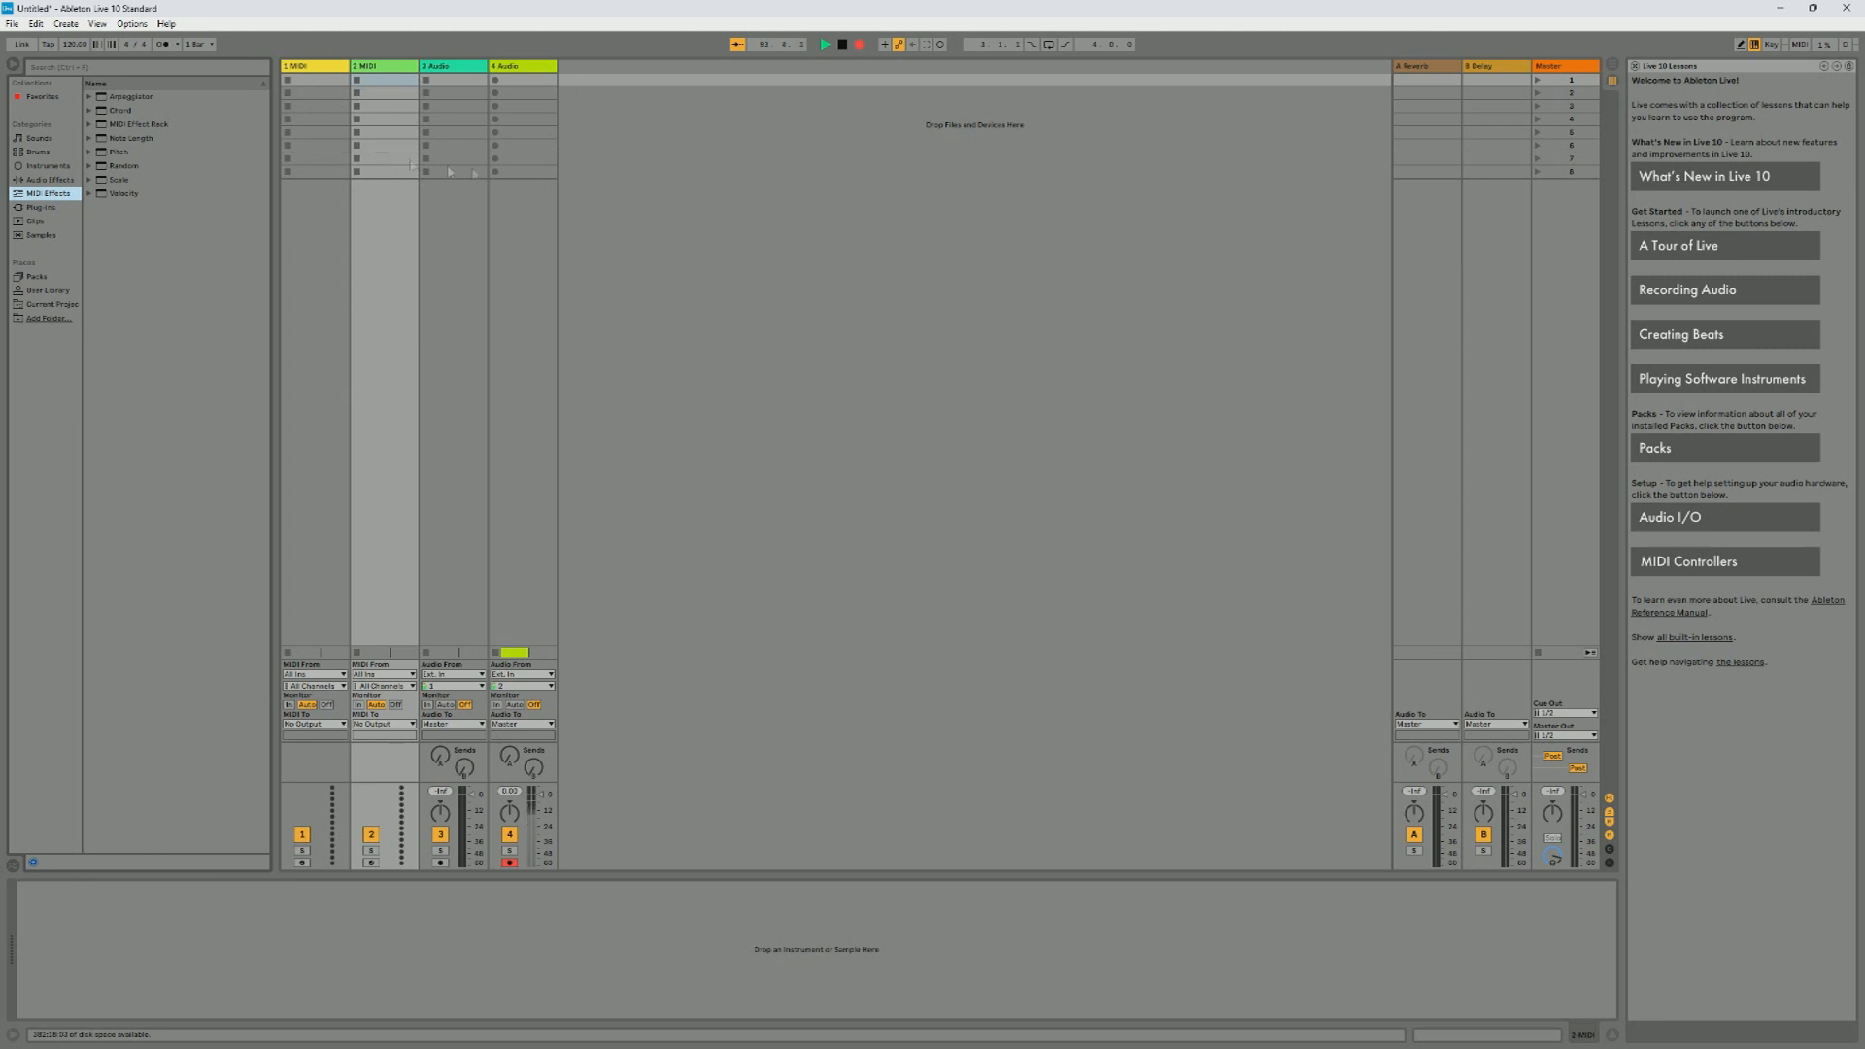
click(44, 166)
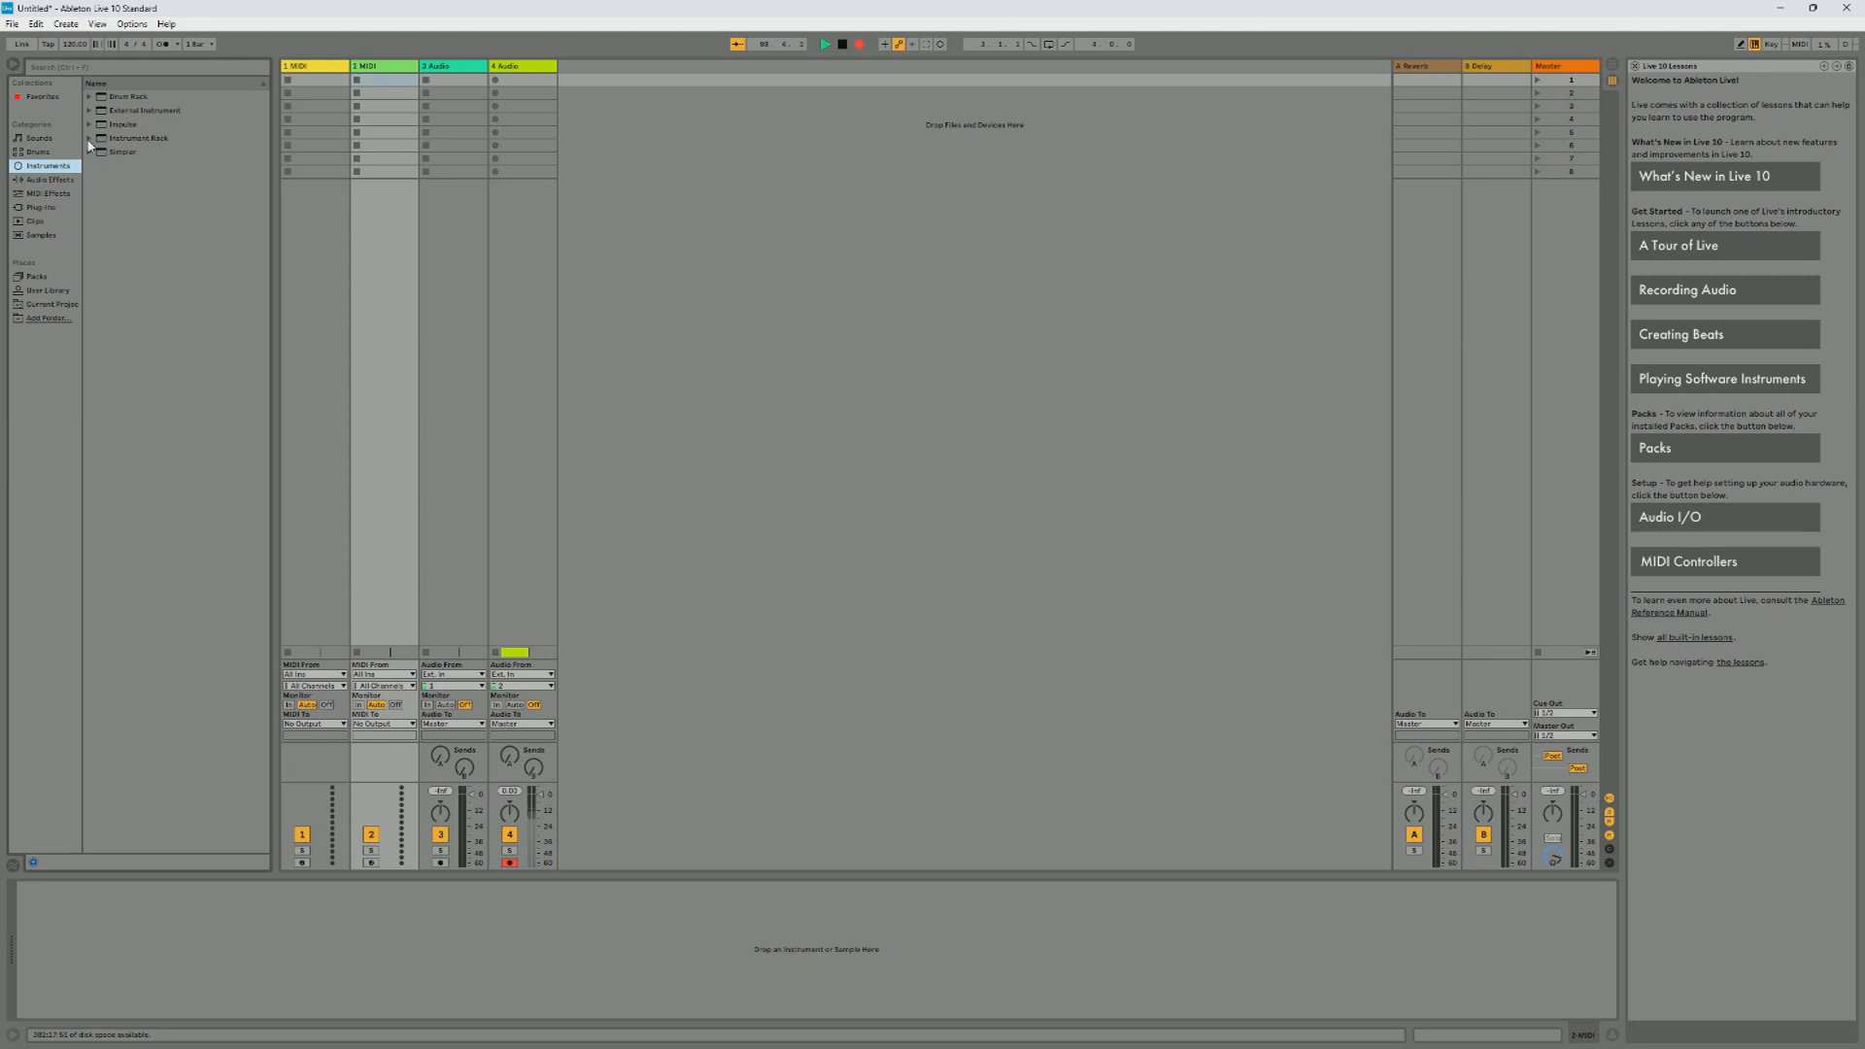
Step: Load the All Alone Pad preset from the Instrument Rack's Ambient & Evolving folder
click(88, 139)
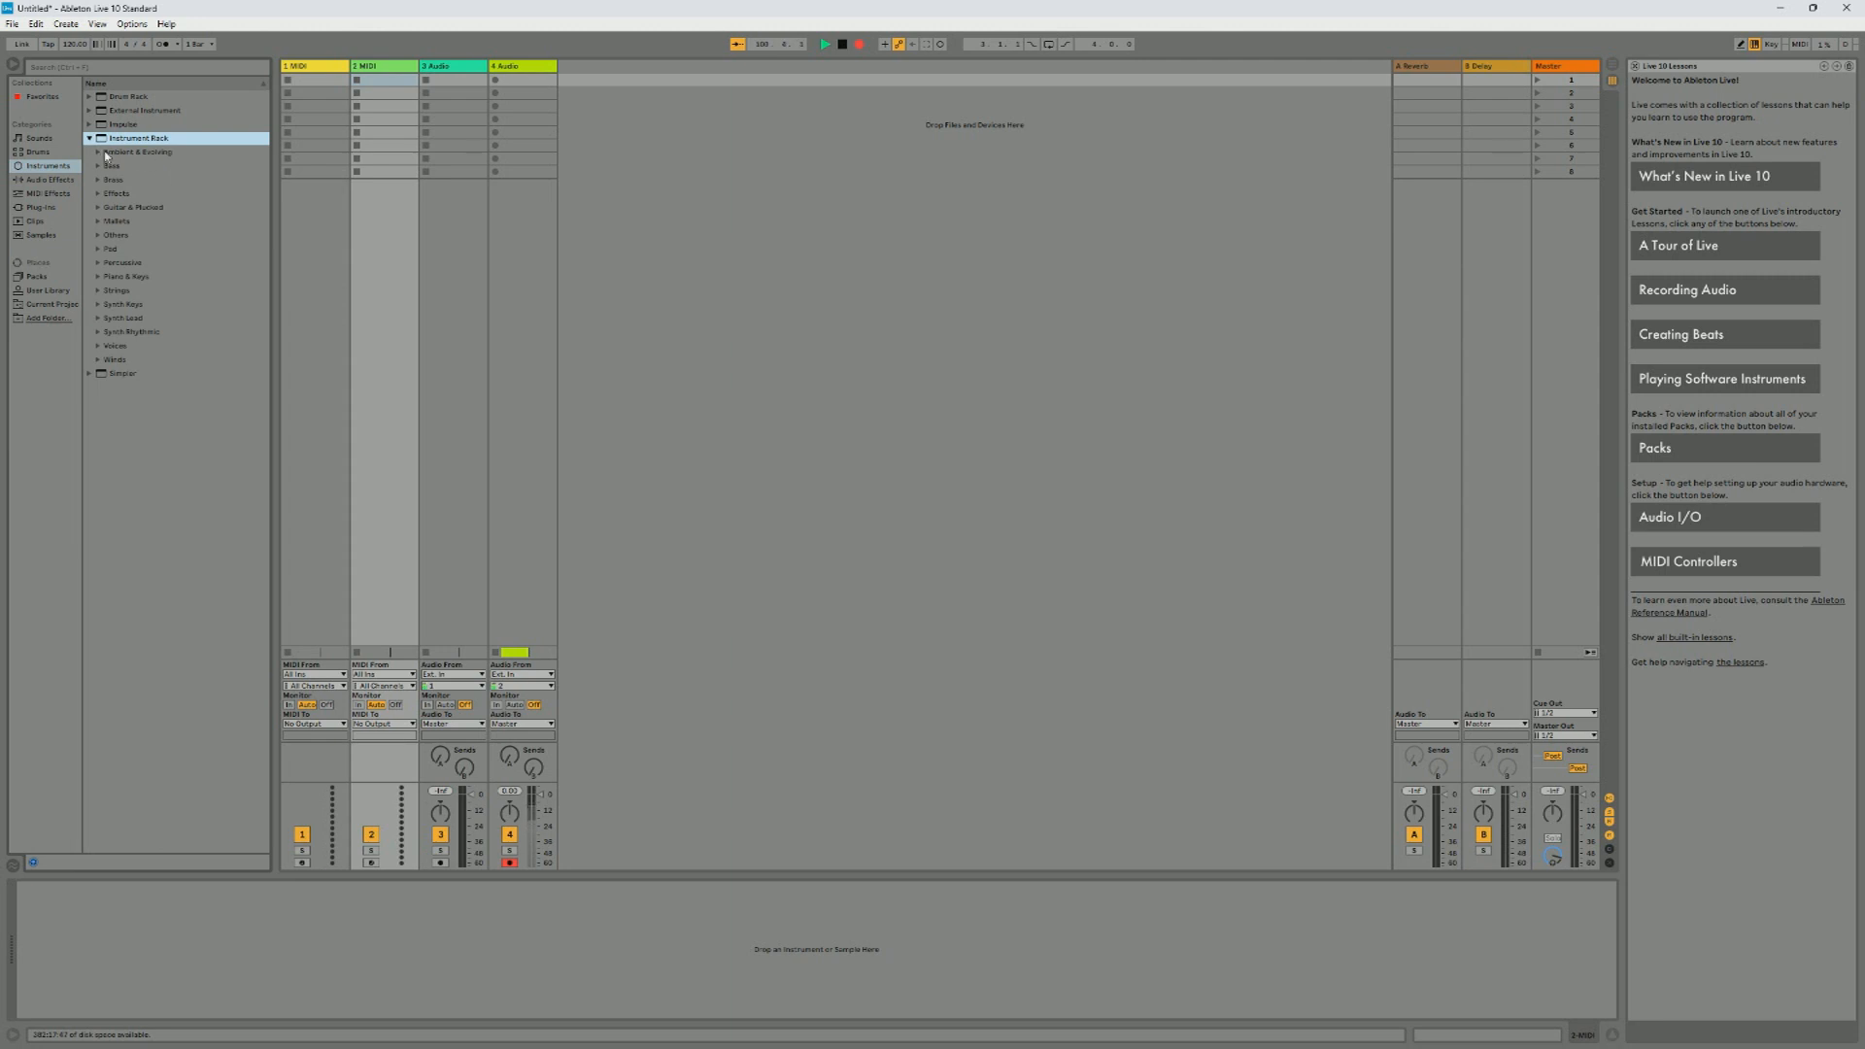
click(105, 154)
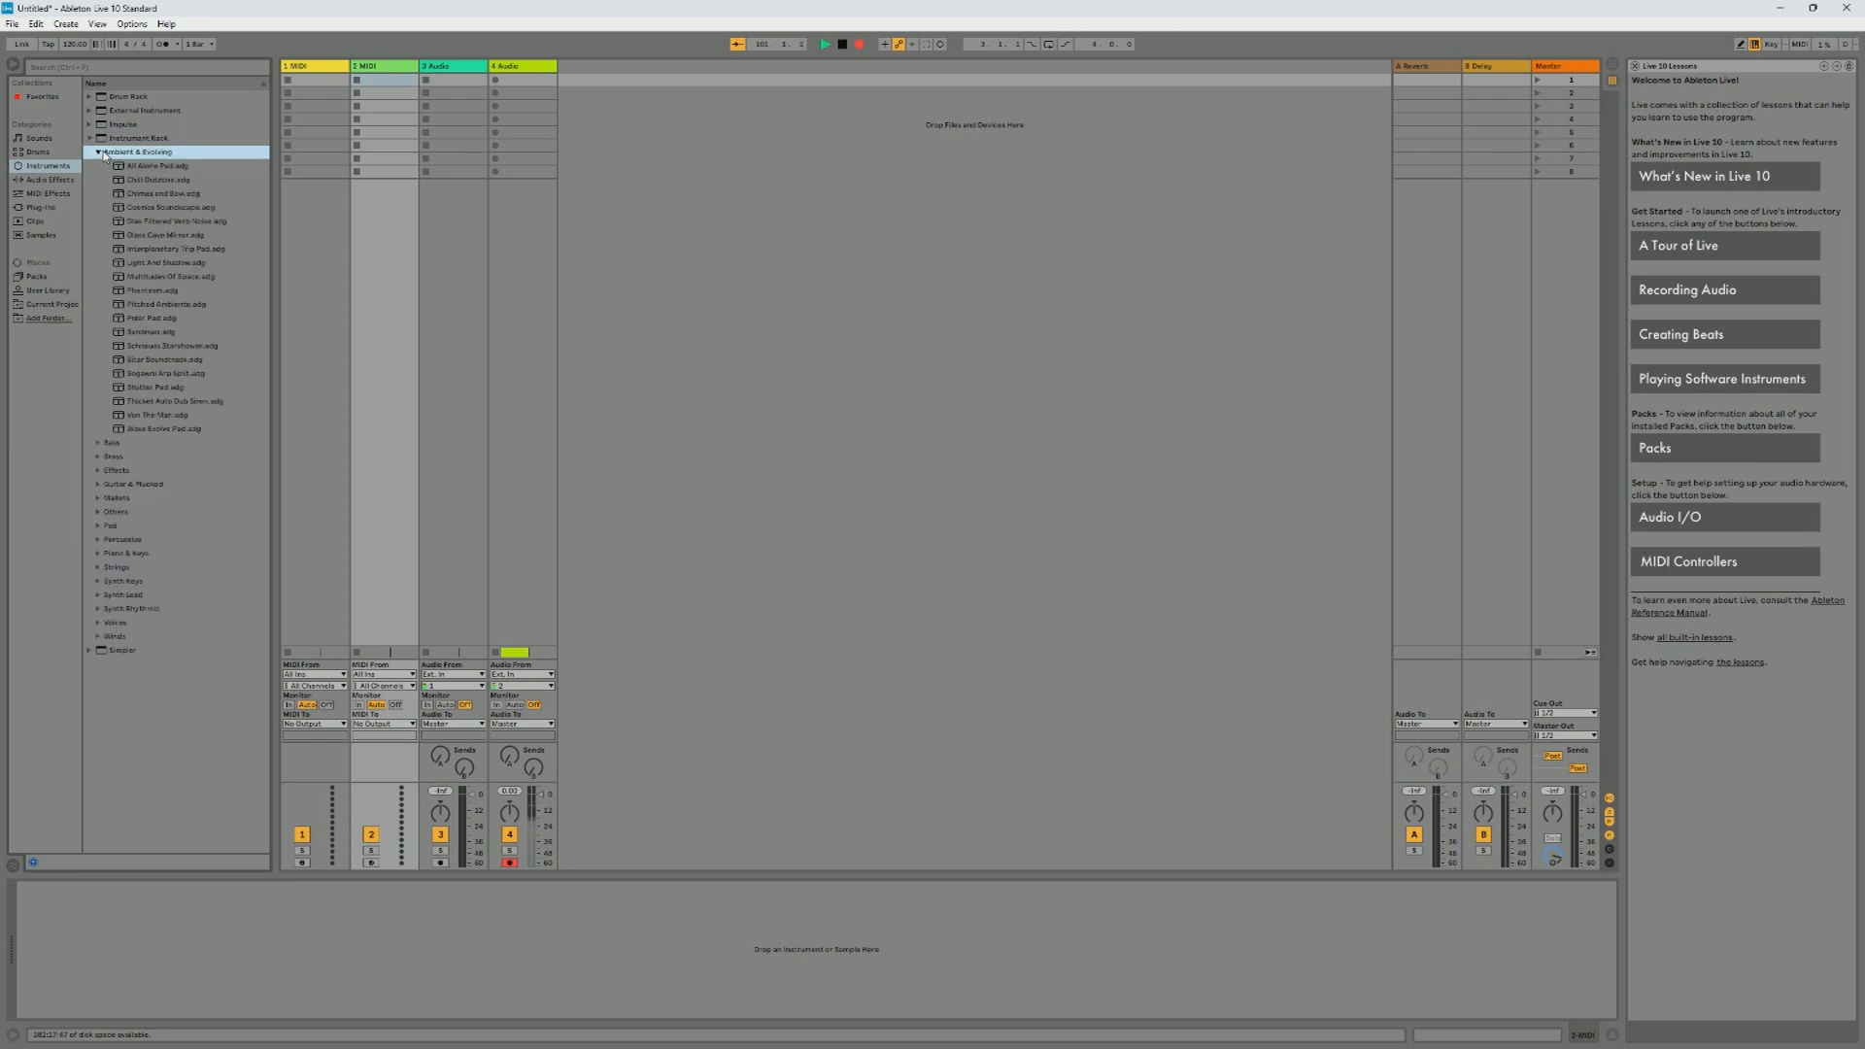
click(150, 168)
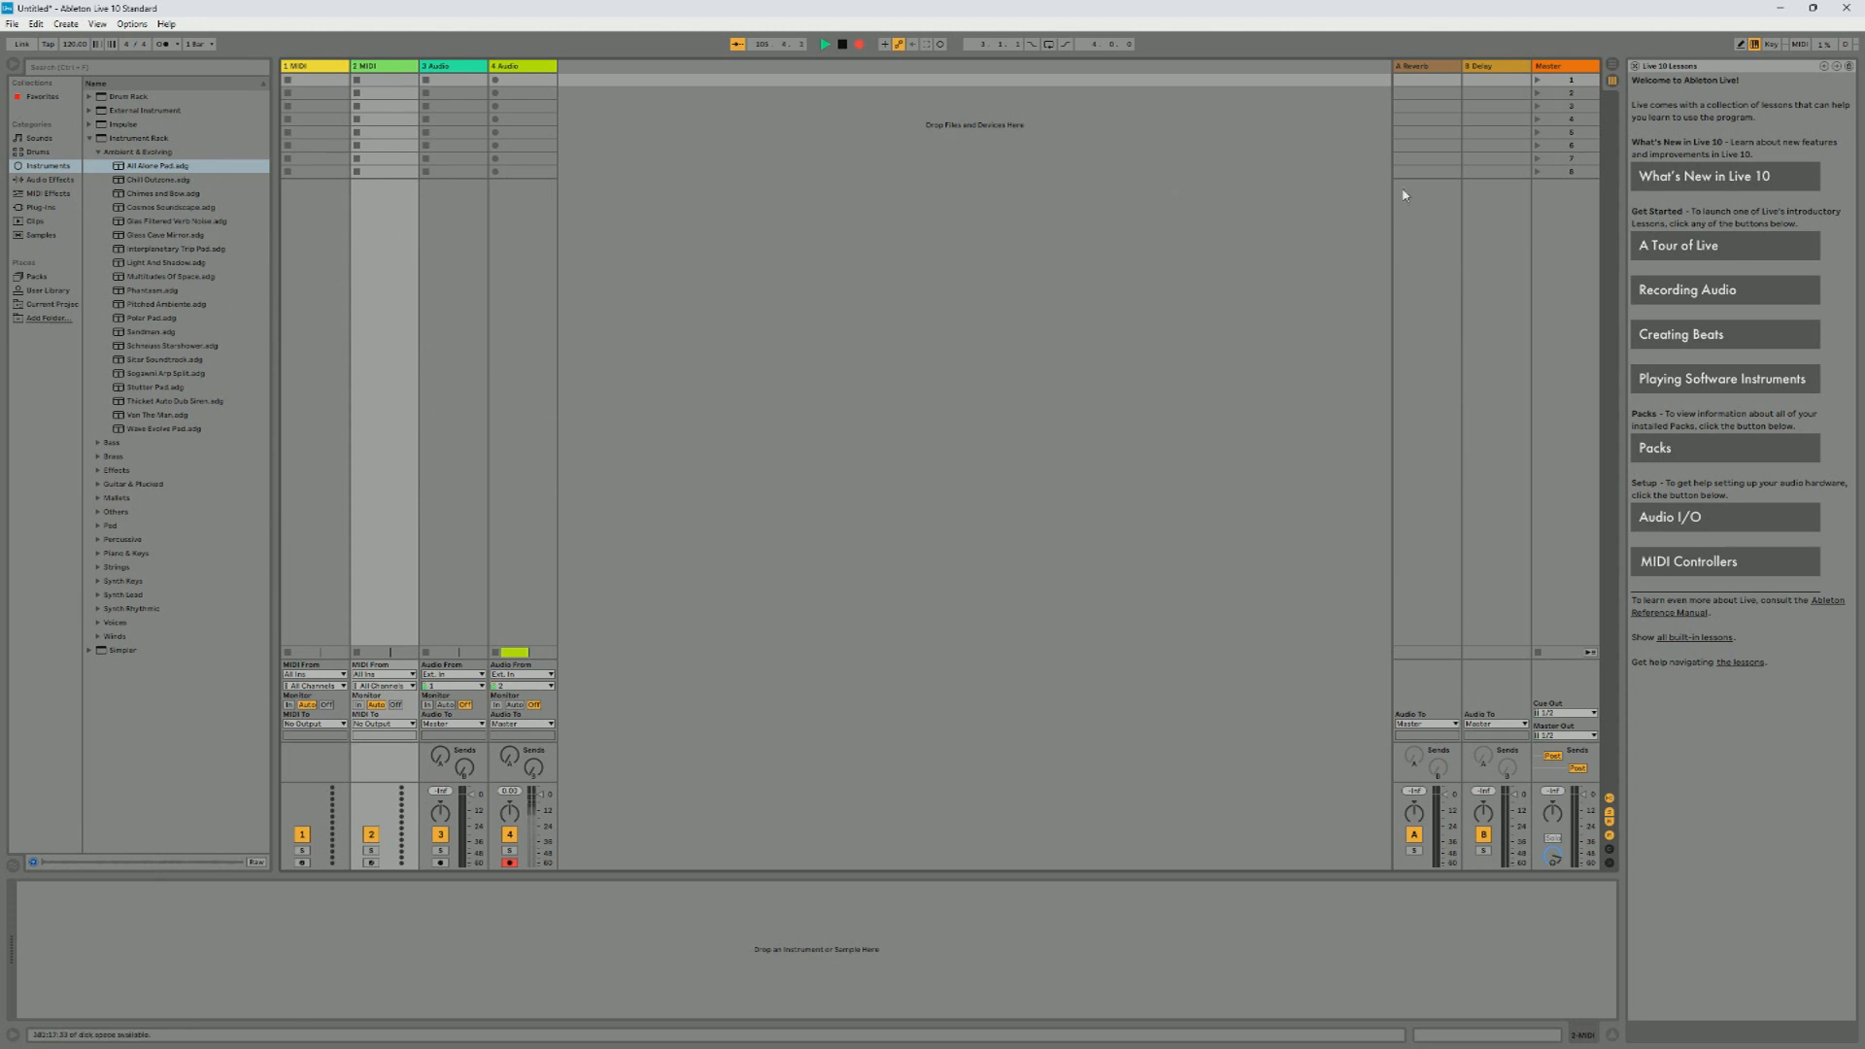
double_click(218, 169)
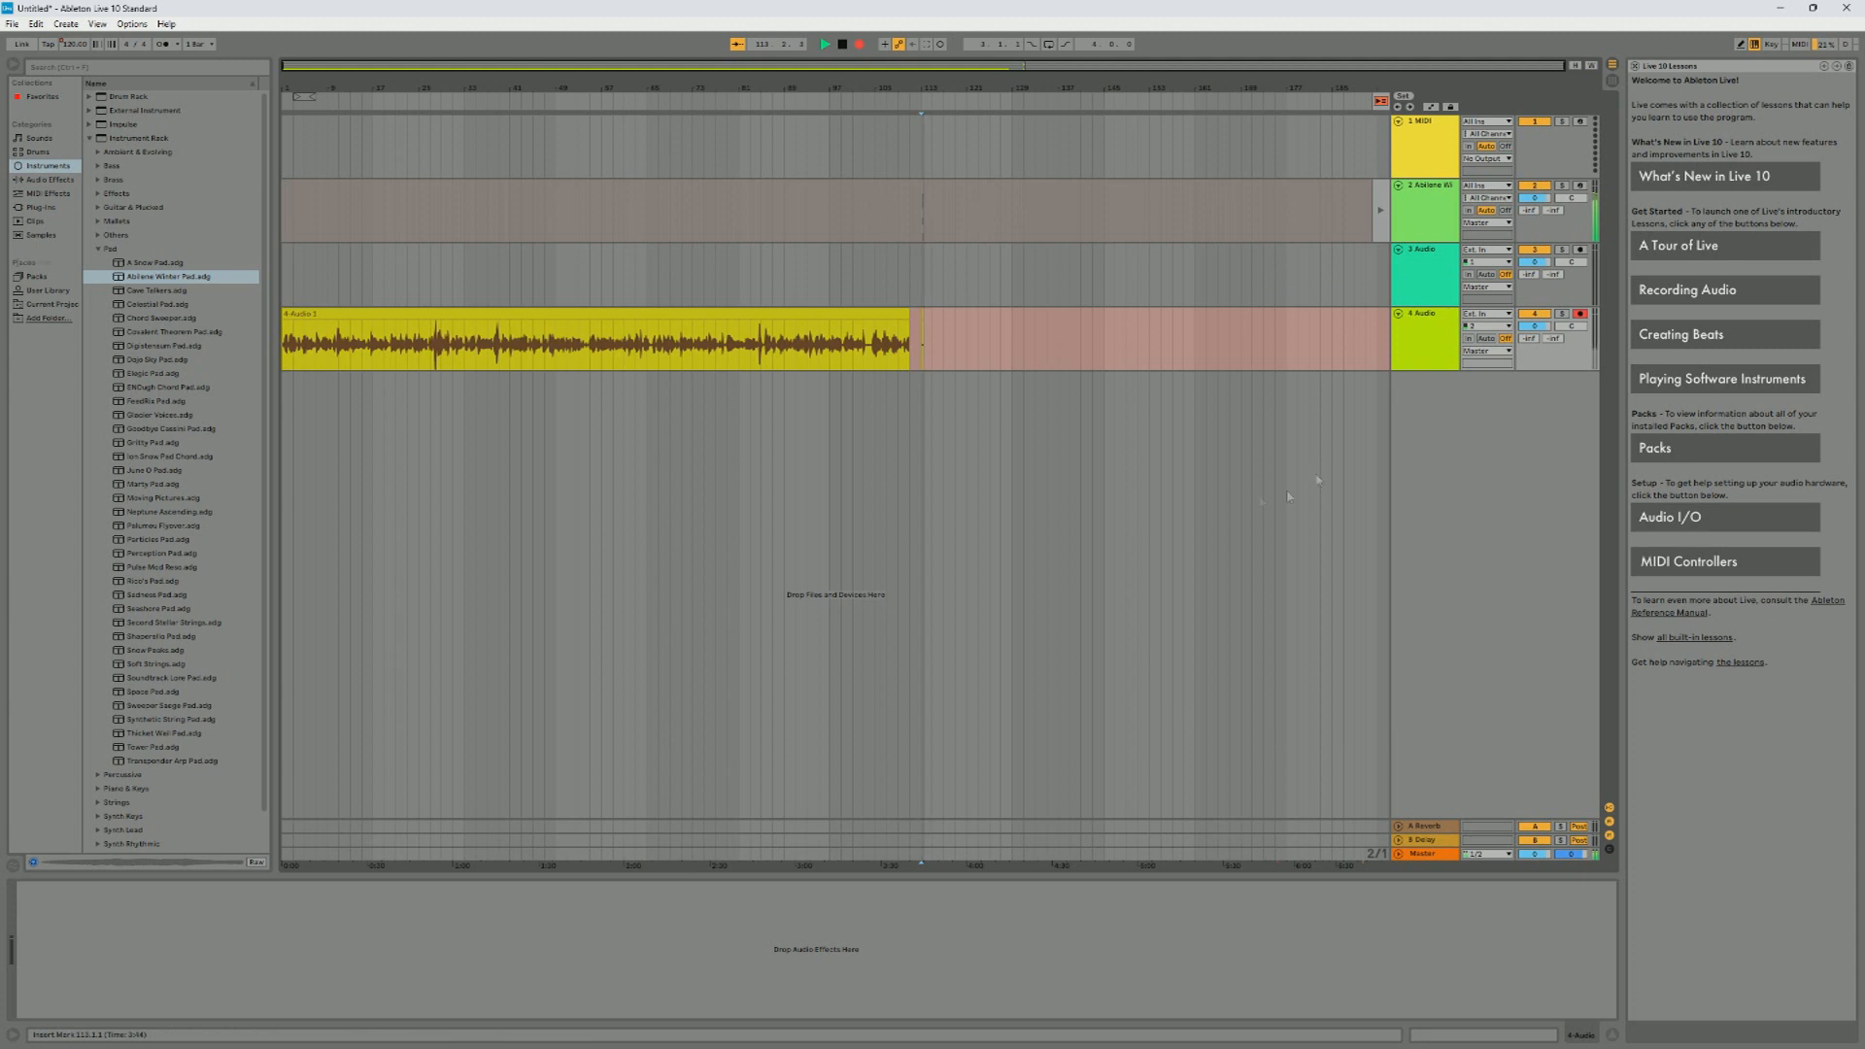
Step: Return to Session View and replace the second track's instrument with Celestial Pad after trying Cave Talkers
click(1612, 83)
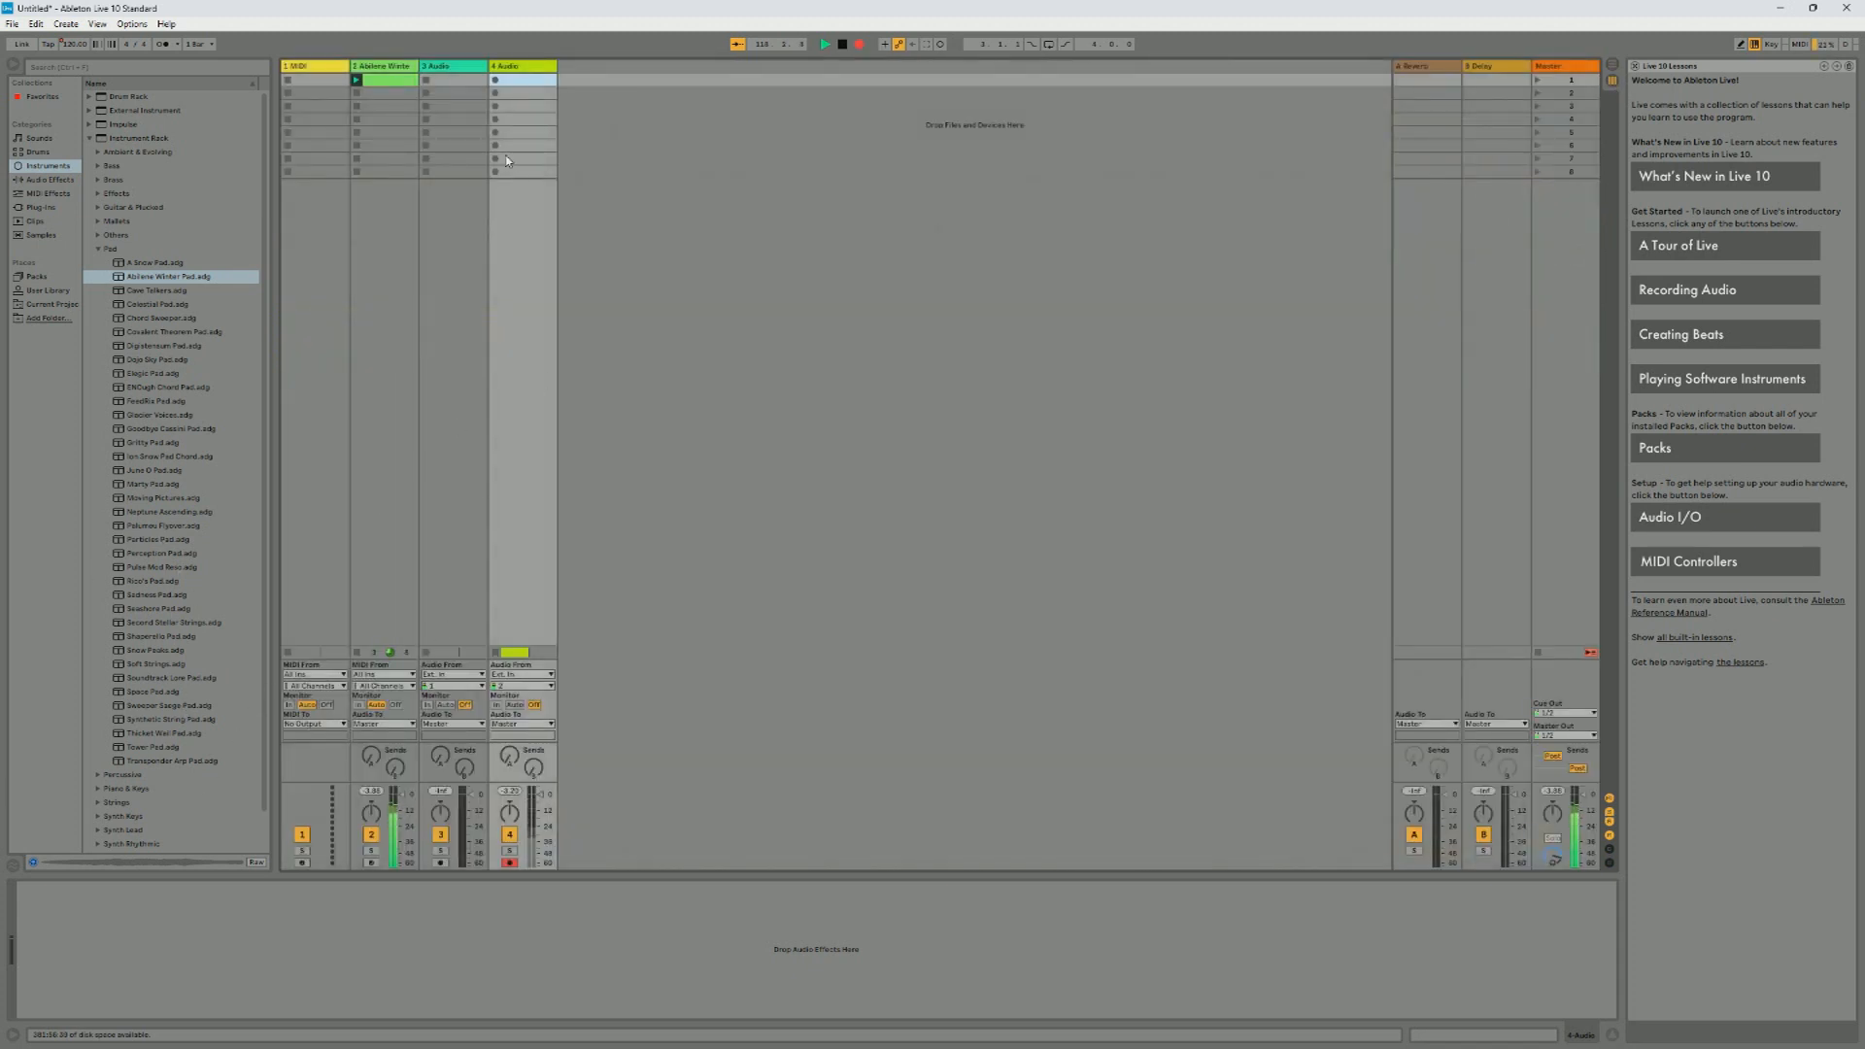
click(401, 67)
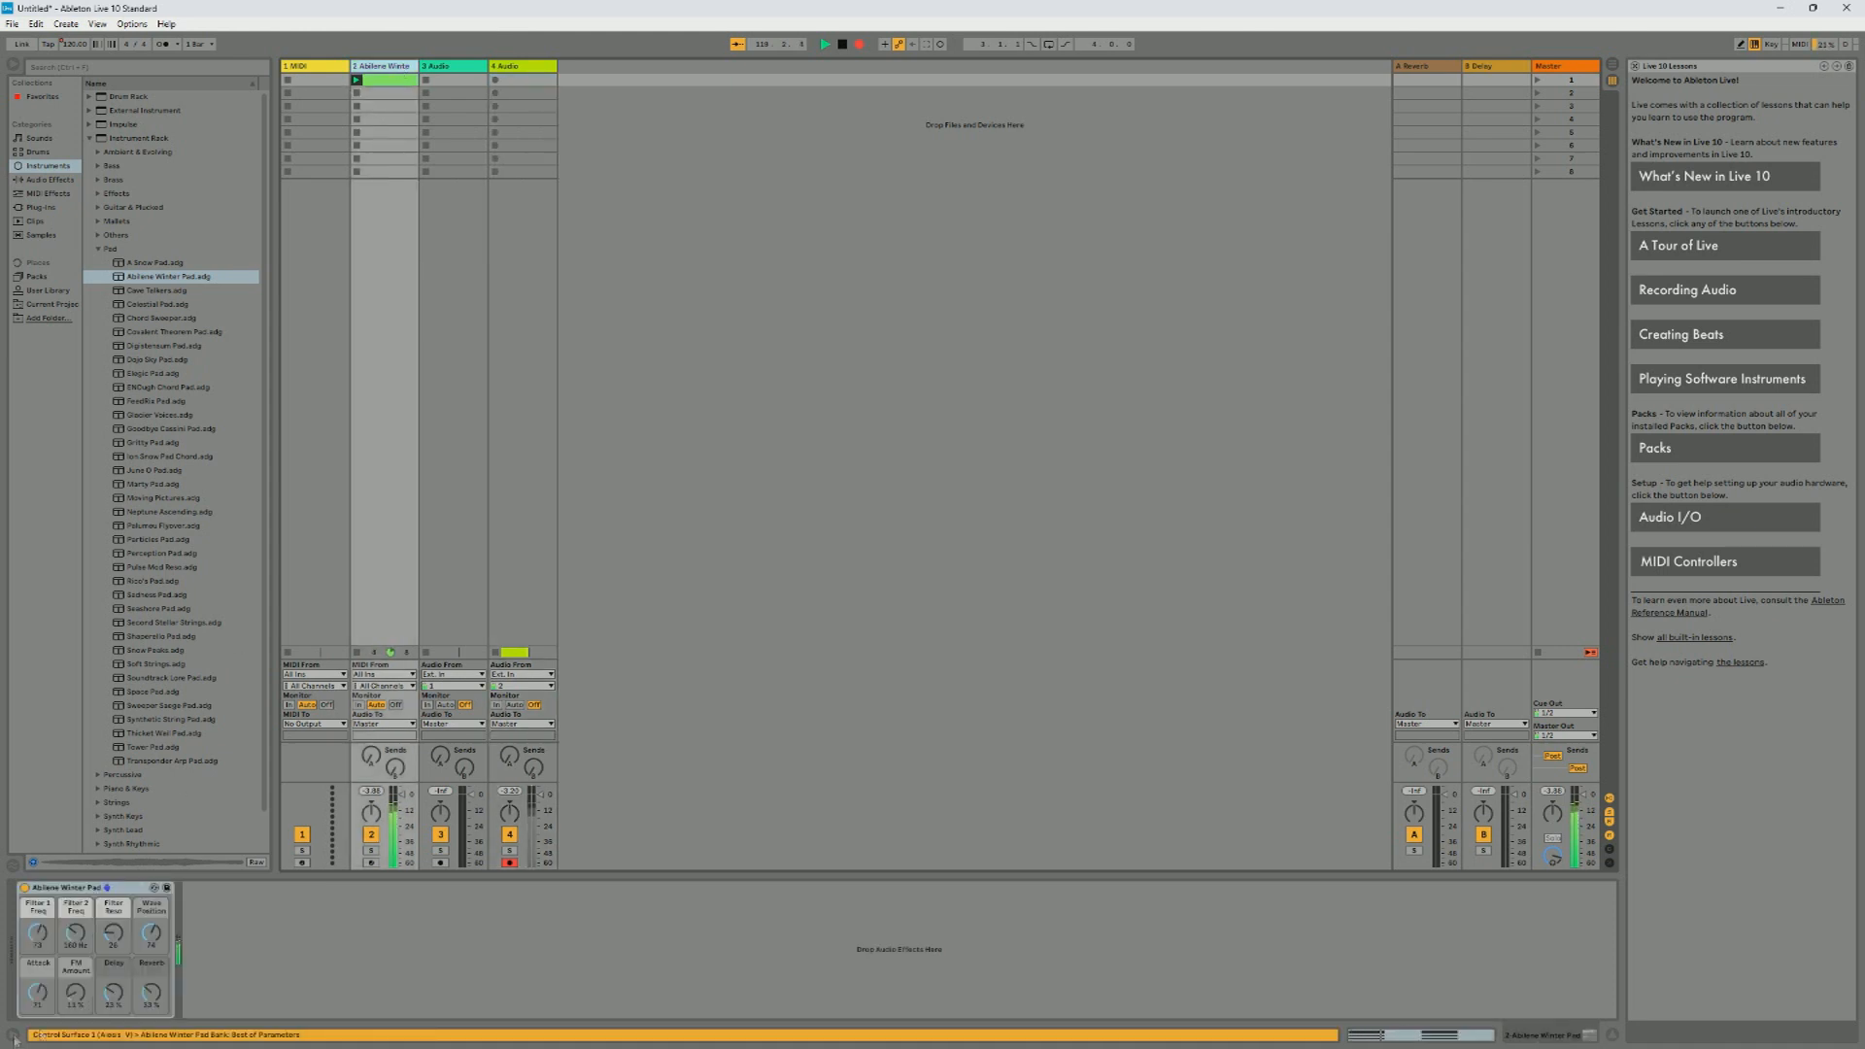
double_click(185, 292)
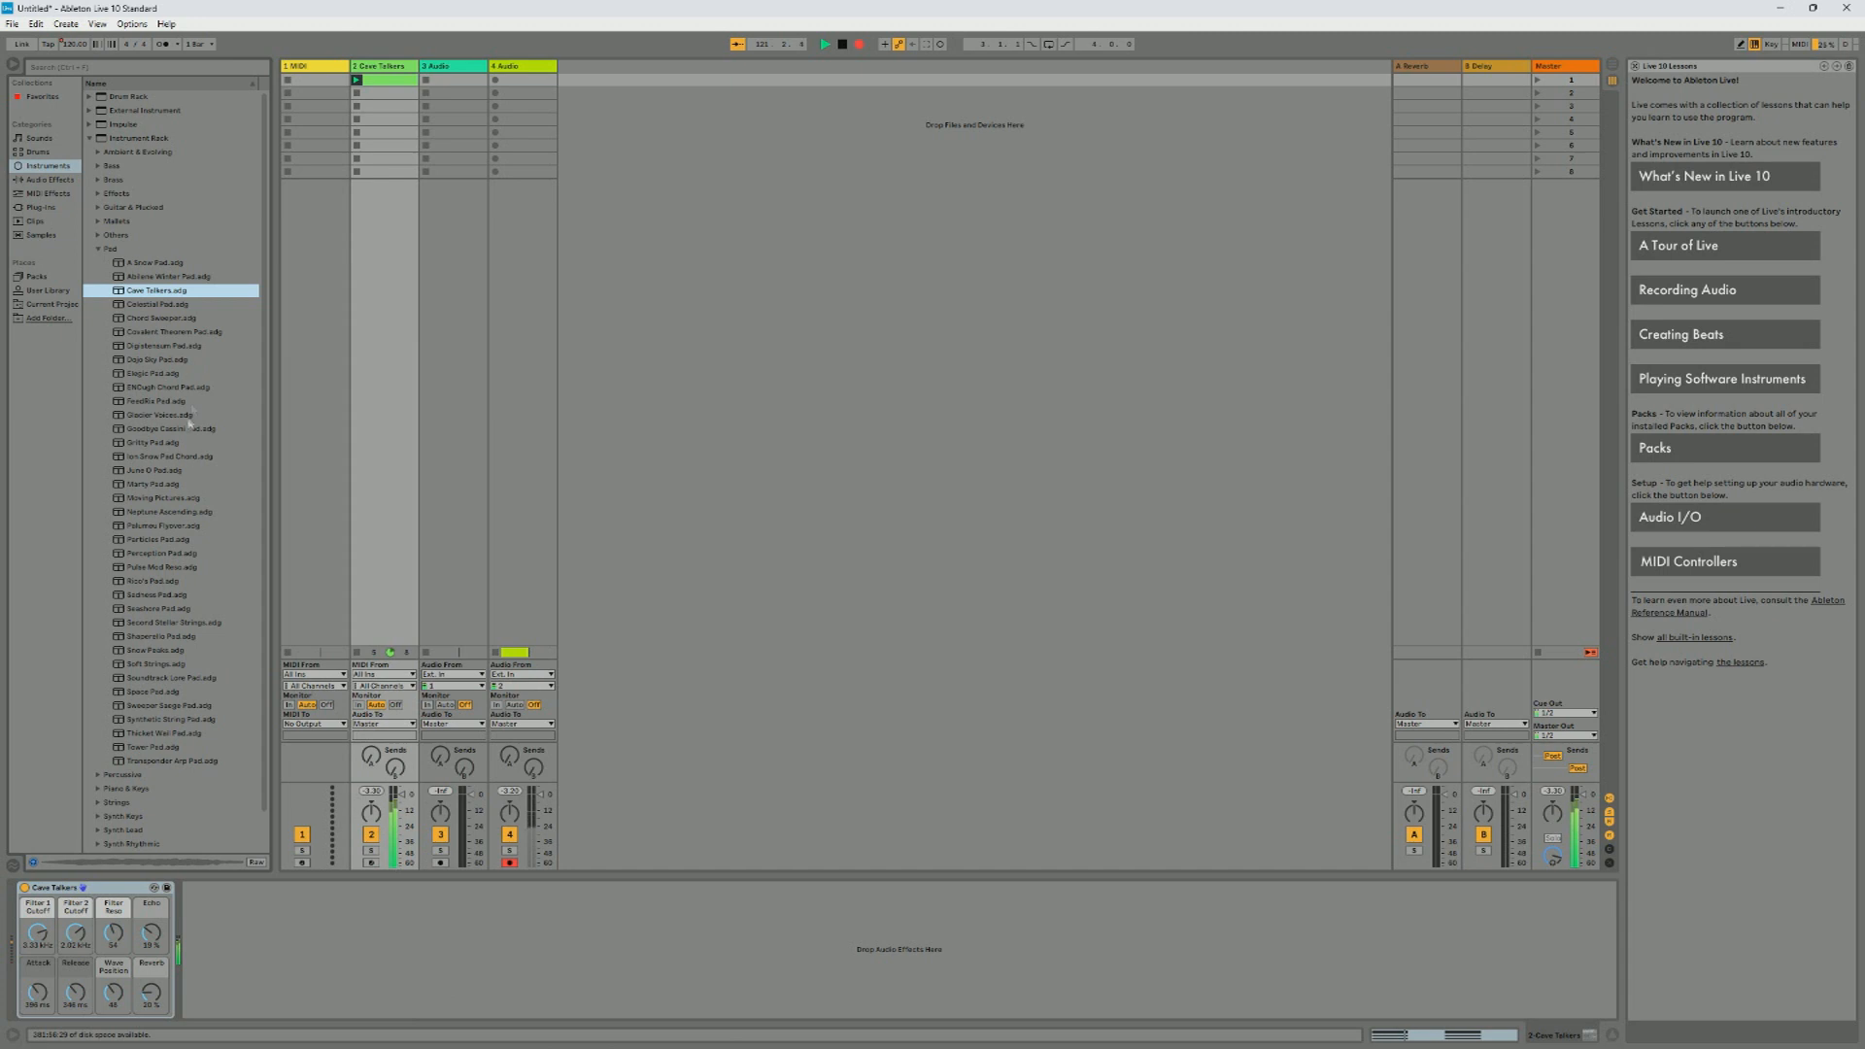
double_click(199, 307)
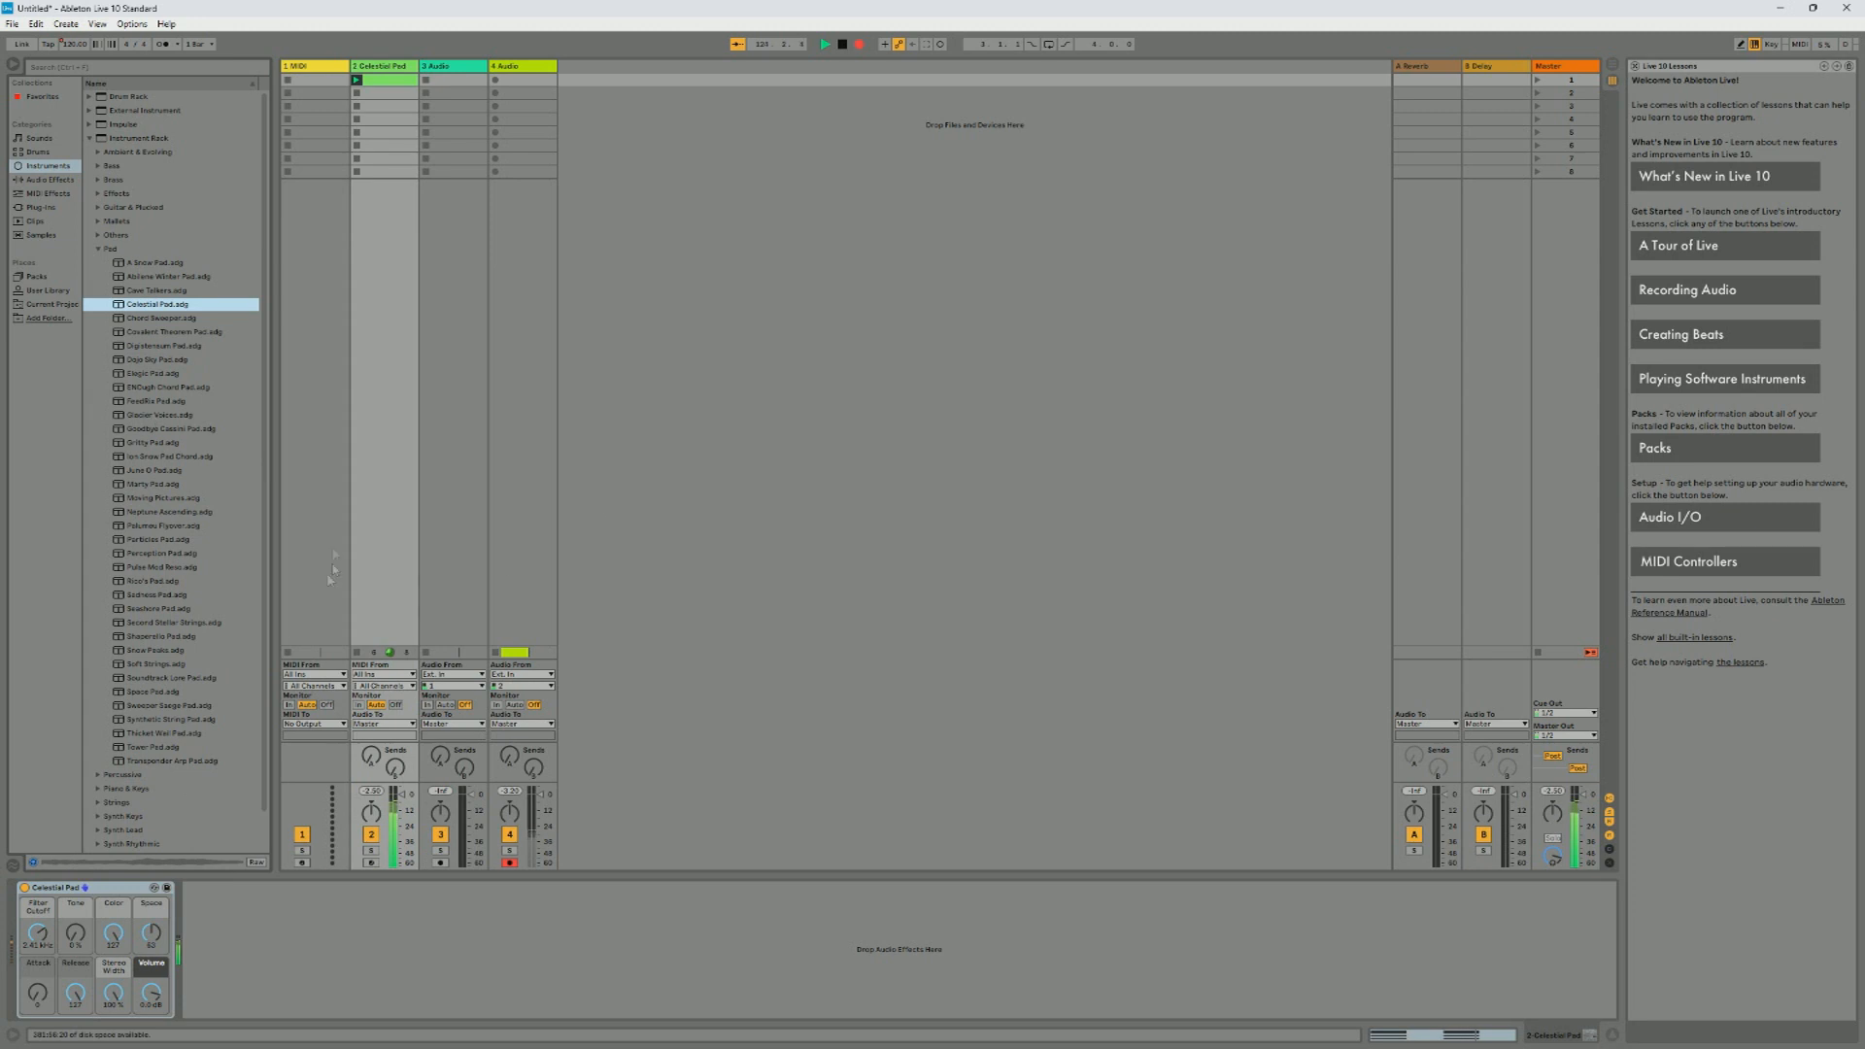
Step: Shape the Celestial Pad macros by lowering the filter cutoff, narrowing the stereo width, lengthening the attack and raising the color
click(38, 932)
drag(38, 933, 38, 943)
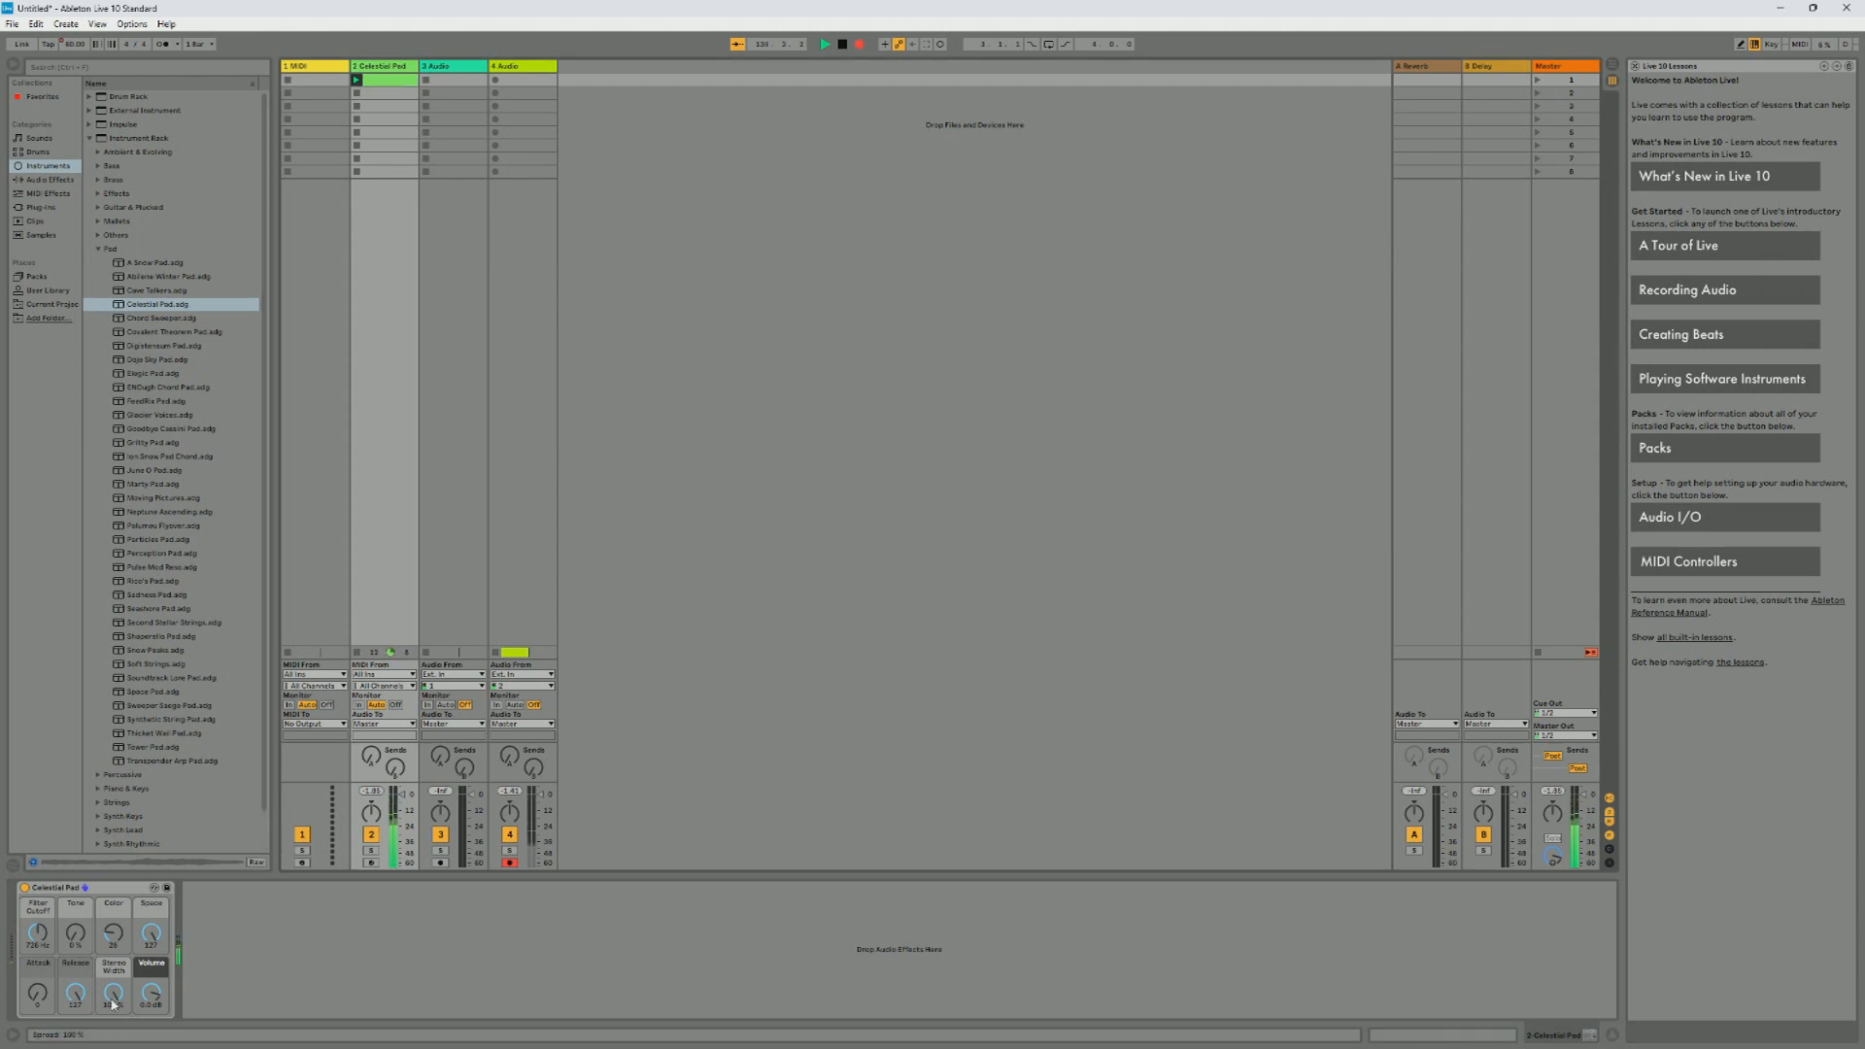
drag(112, 1001, 113, 1015)
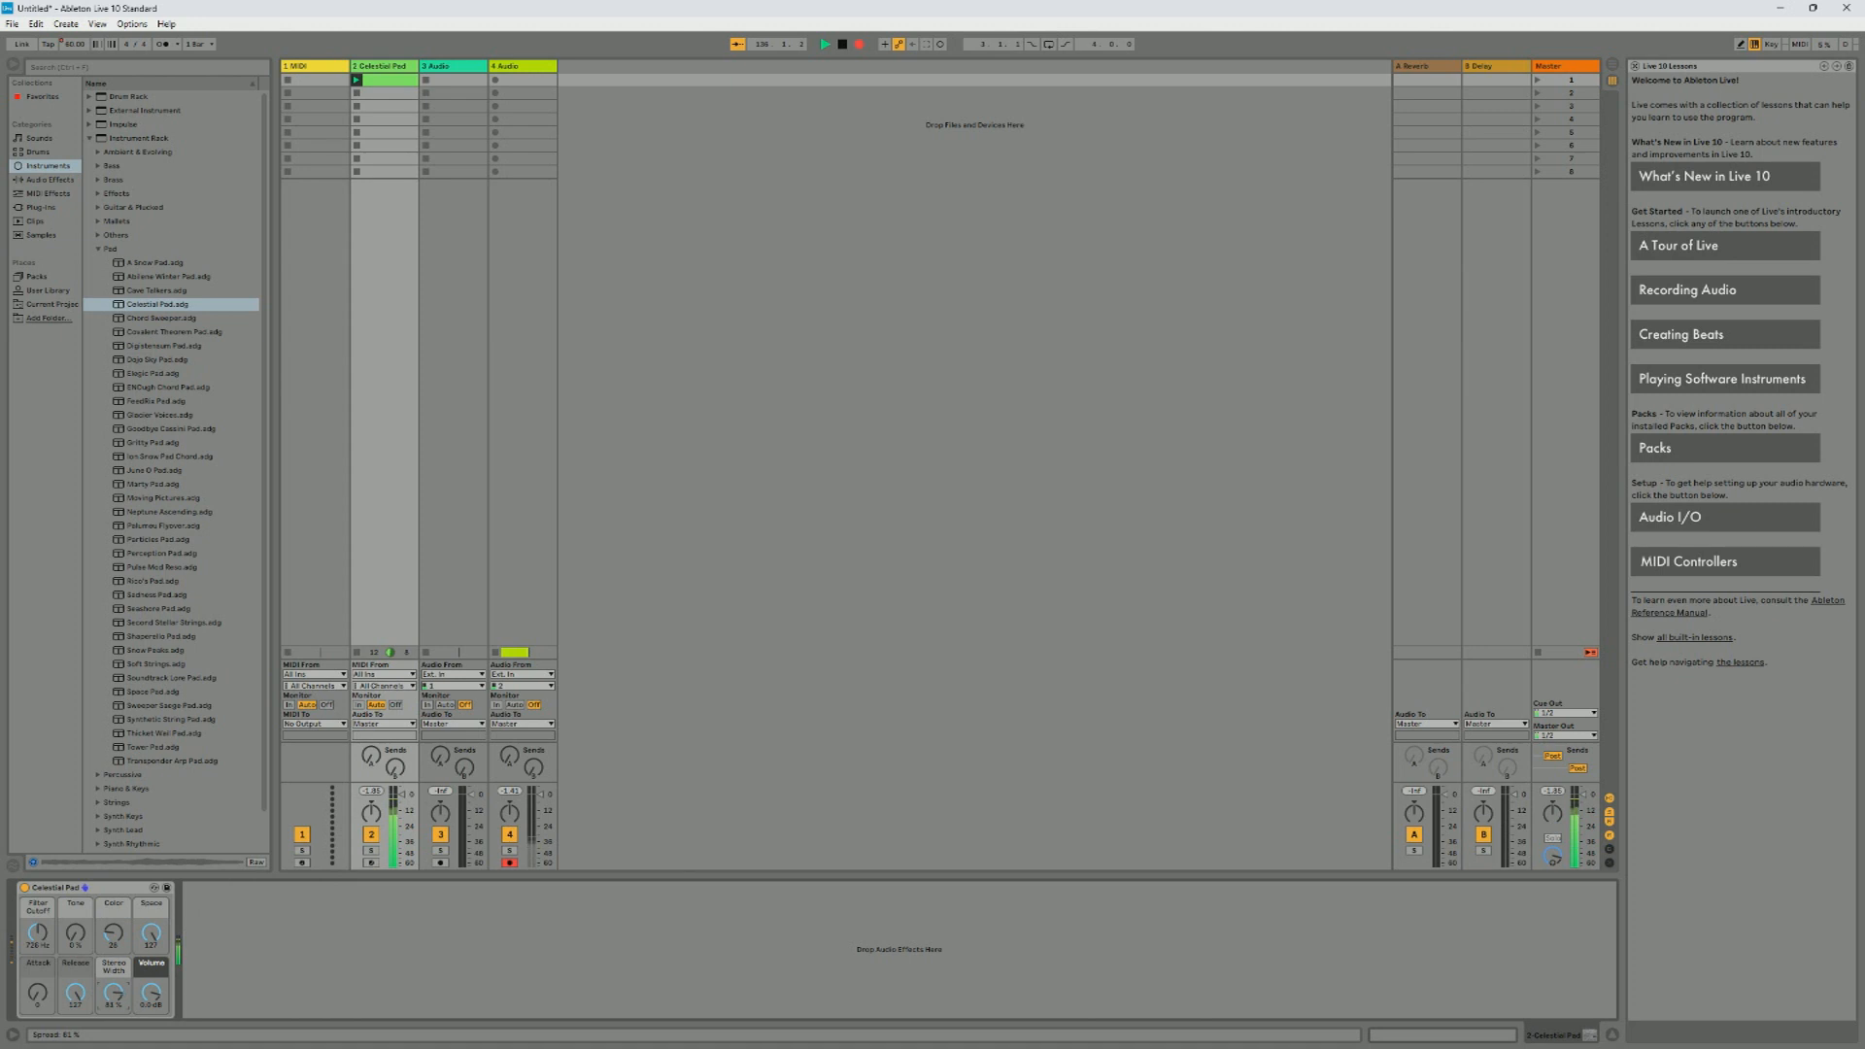
drag(42, 1001, 42, 983)
drag(38, 934, 38, 981)
click(113, 935)
drag(113, 934, 114, 904)
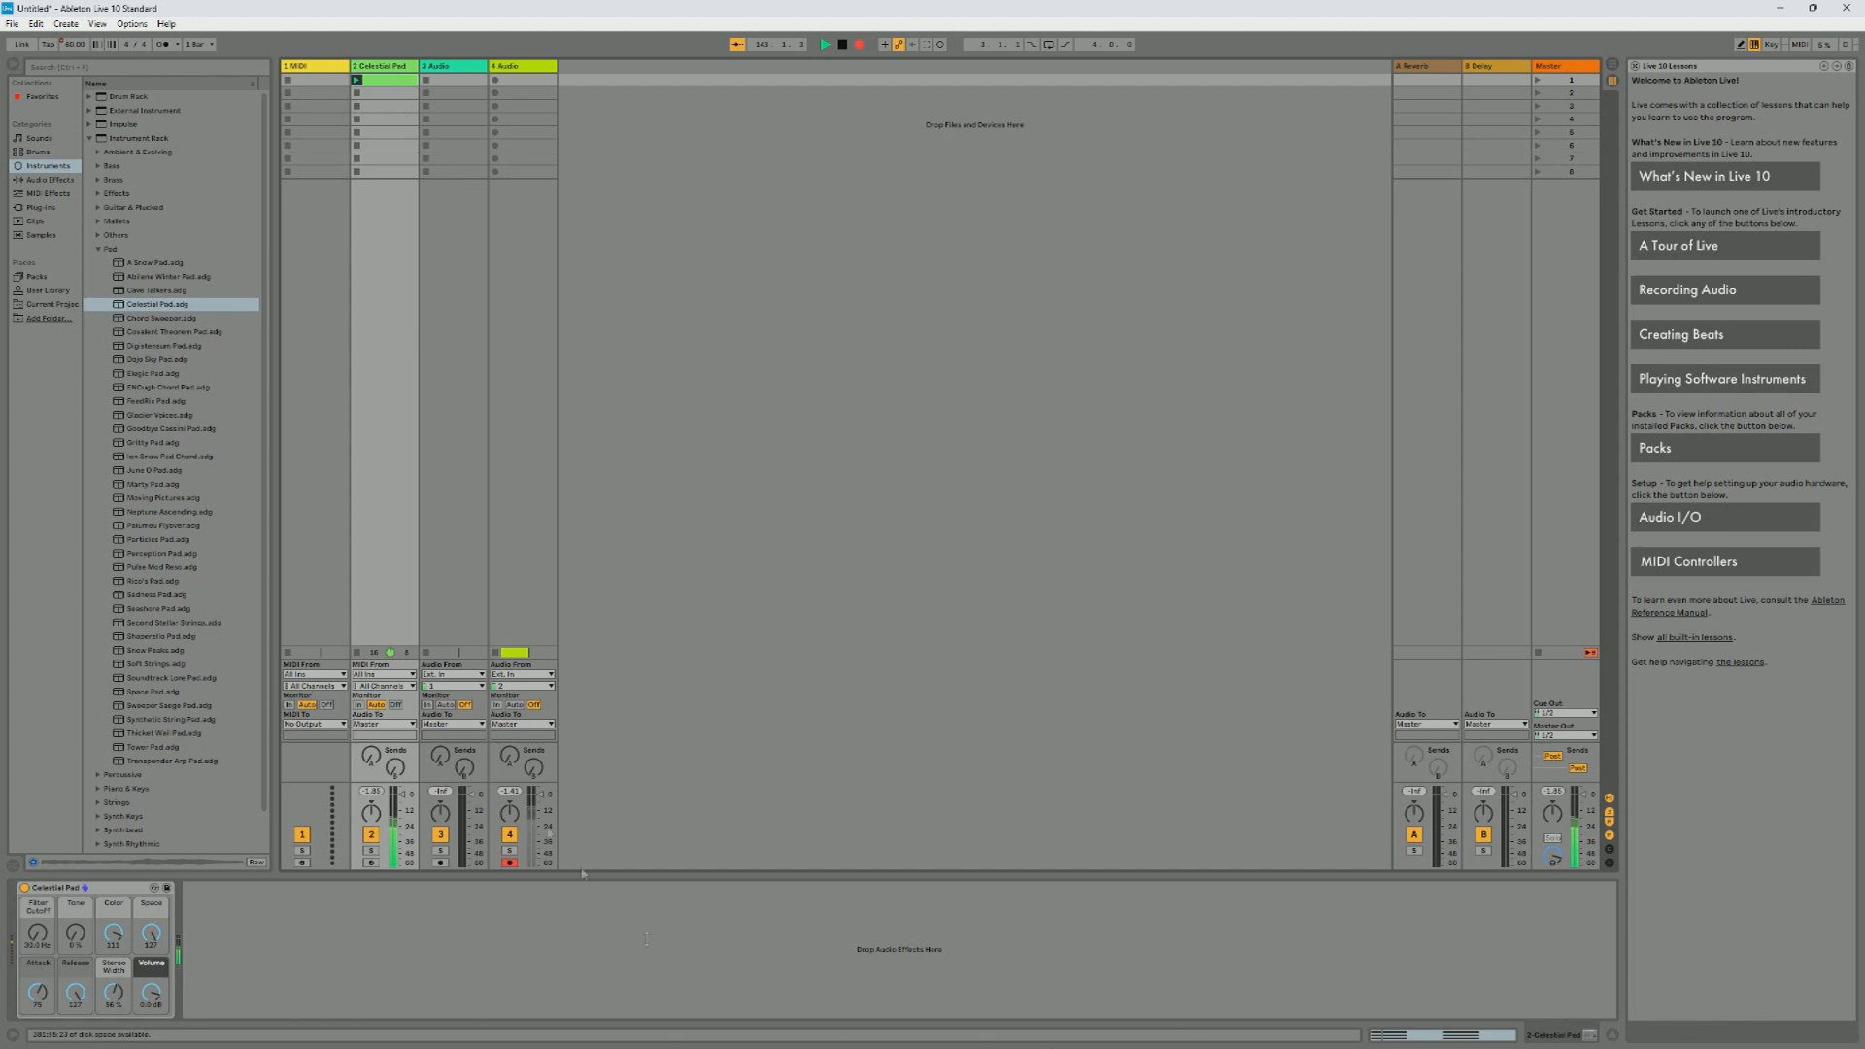
Step: Open the pad track's MIDI clip and duplicate its loop to double the clip to four bars
click(1415, 1032)
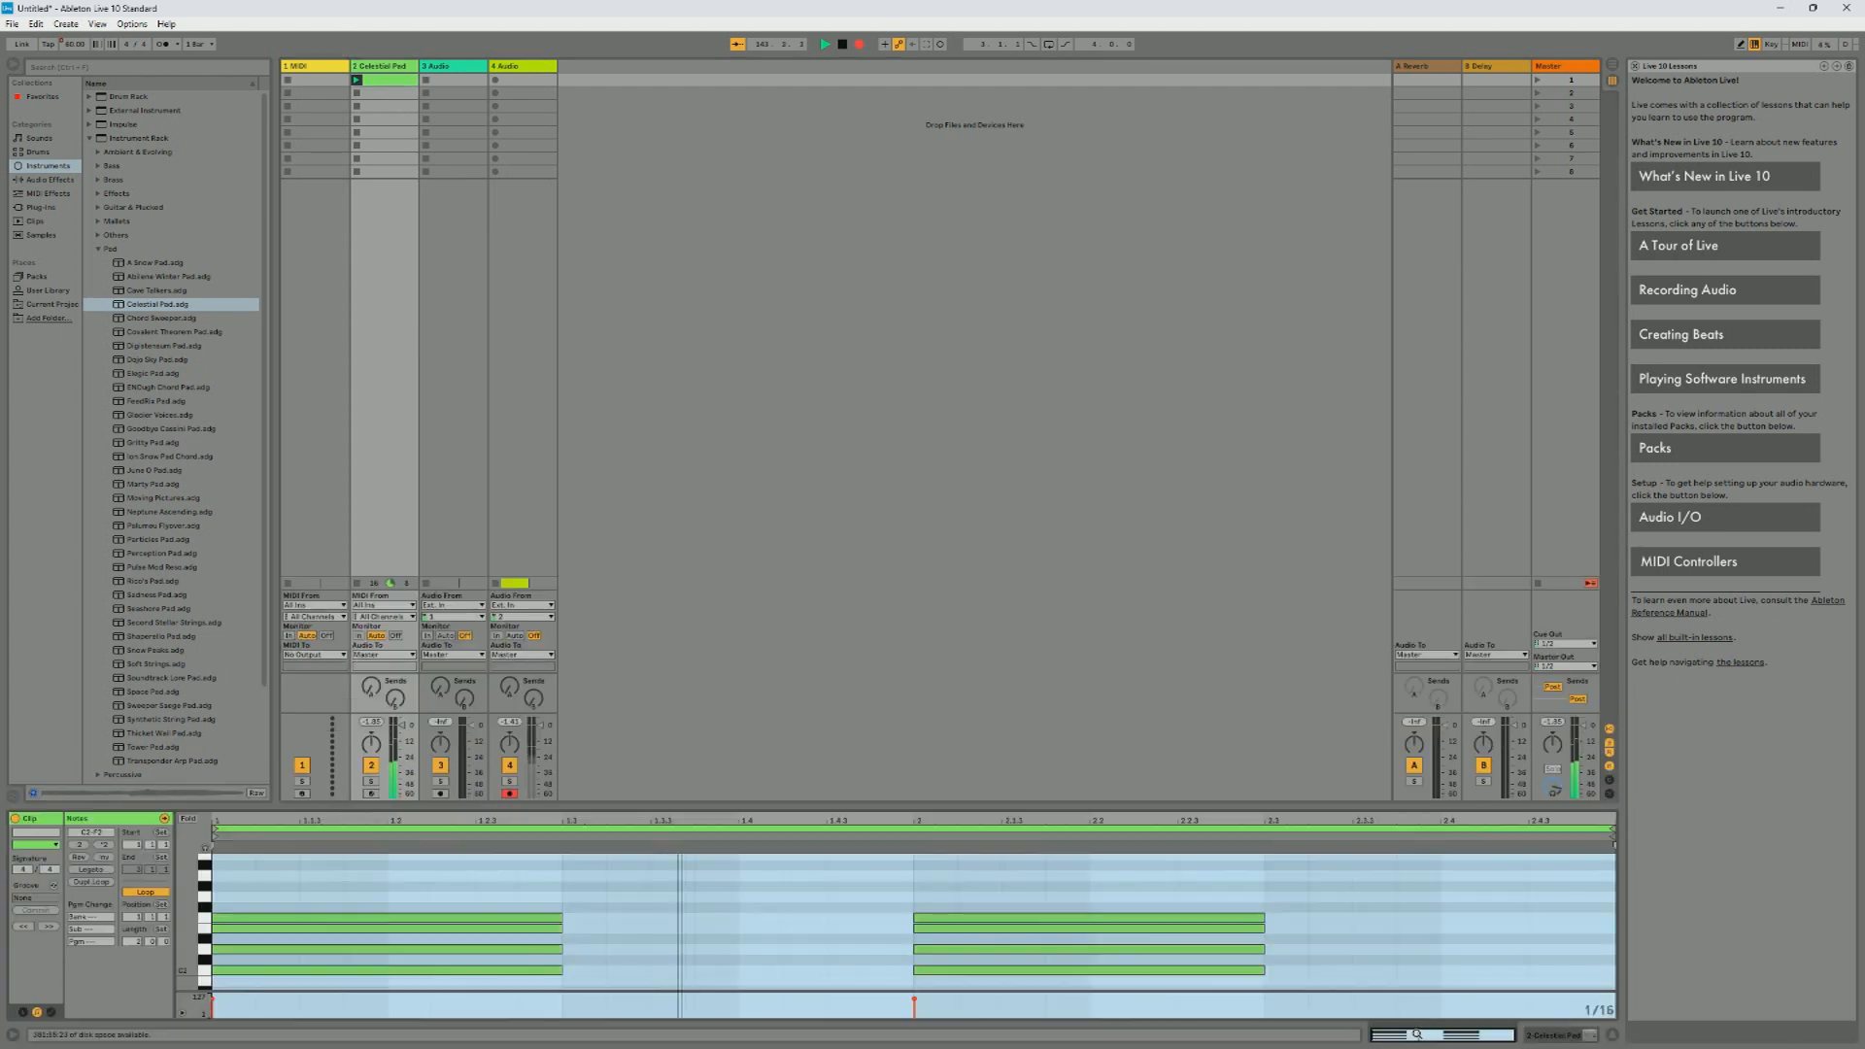
scroll(687, 882, down, 1)
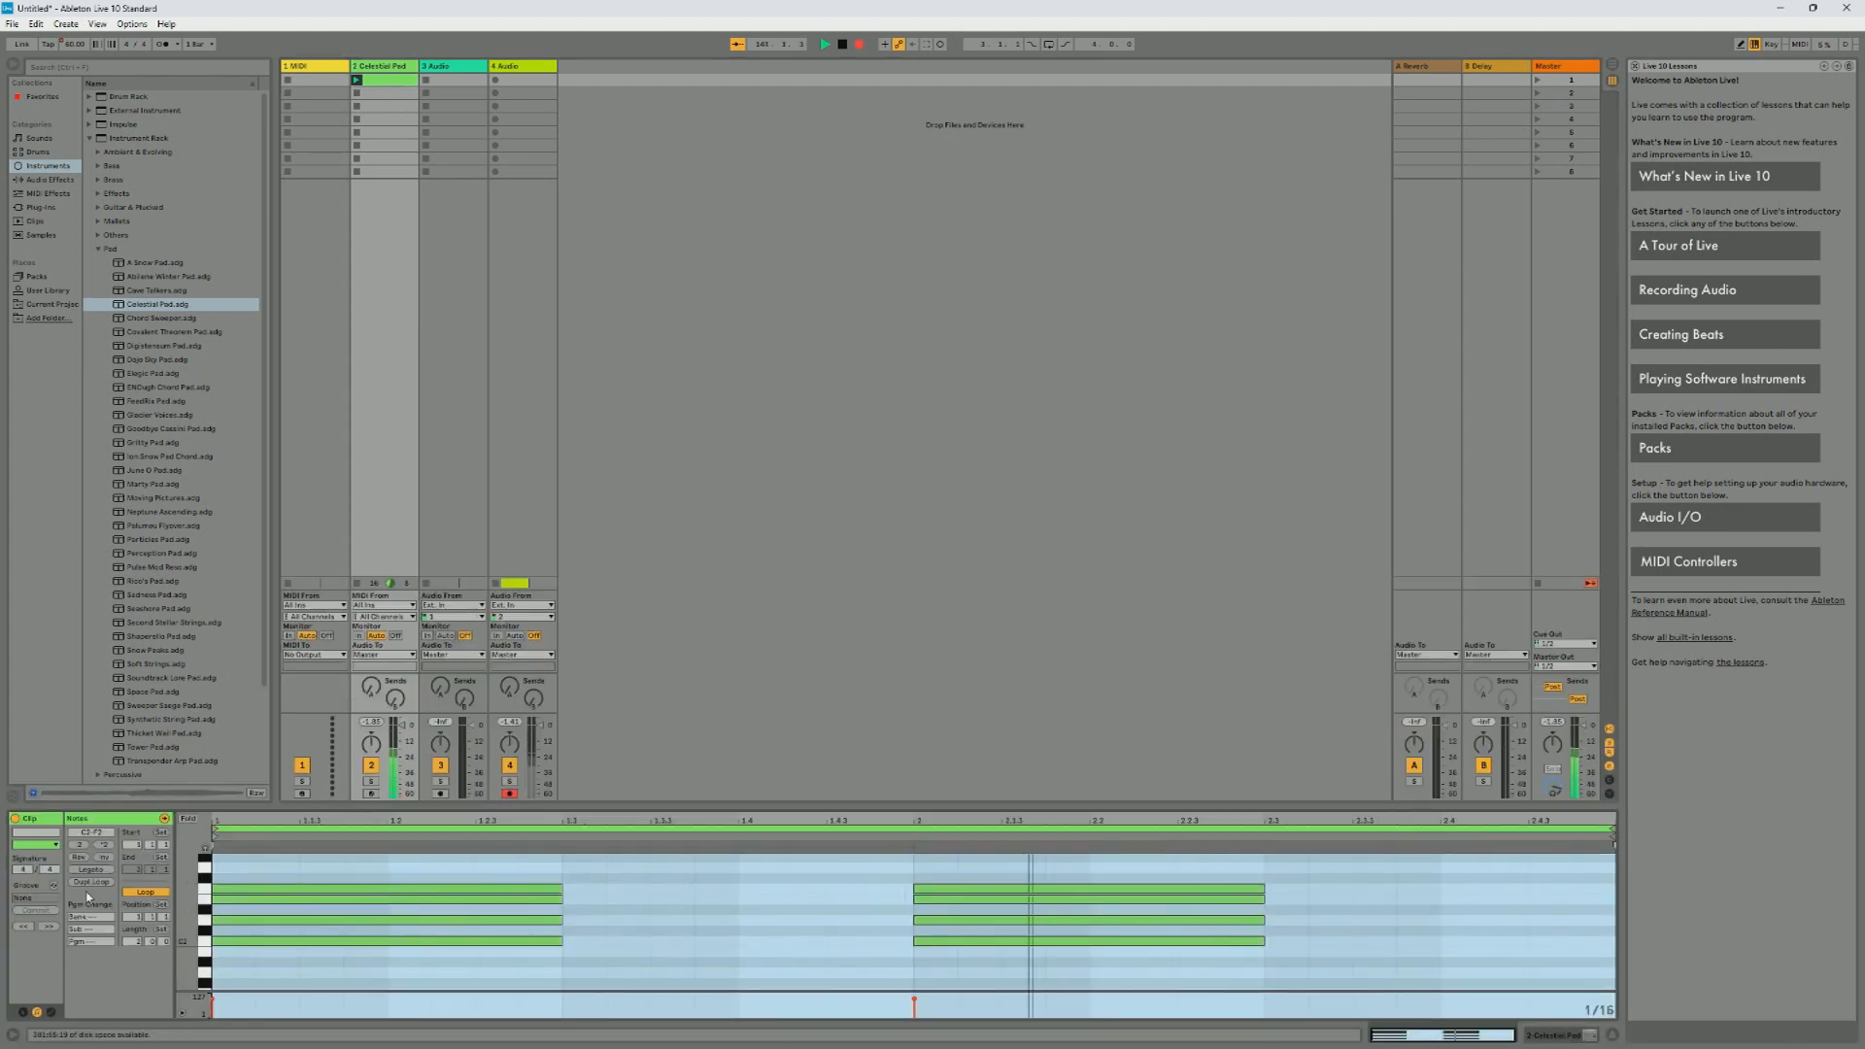
click(91, 882)
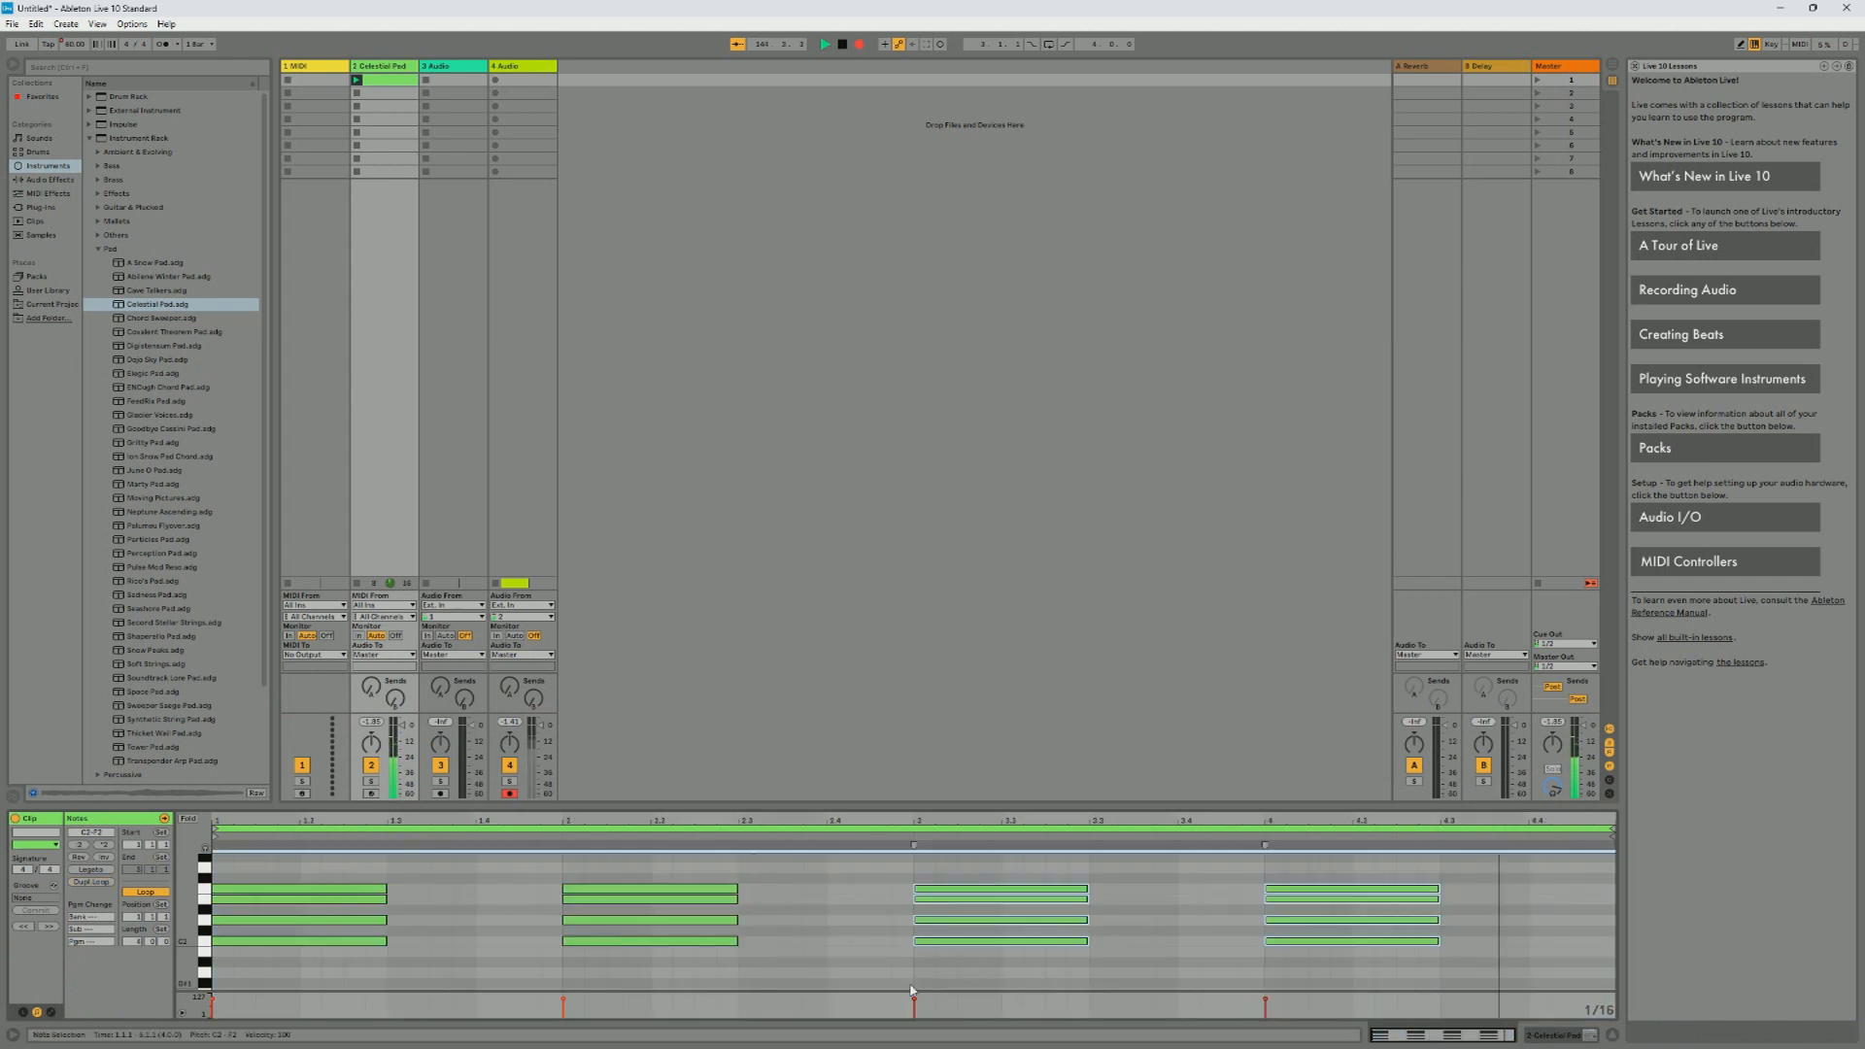
Step: Add a high note at 2.3 above the chords and lengthen it to about three sixteenths
scroll(852, 942, up, 2)
scroll(852, 941, up, 2)
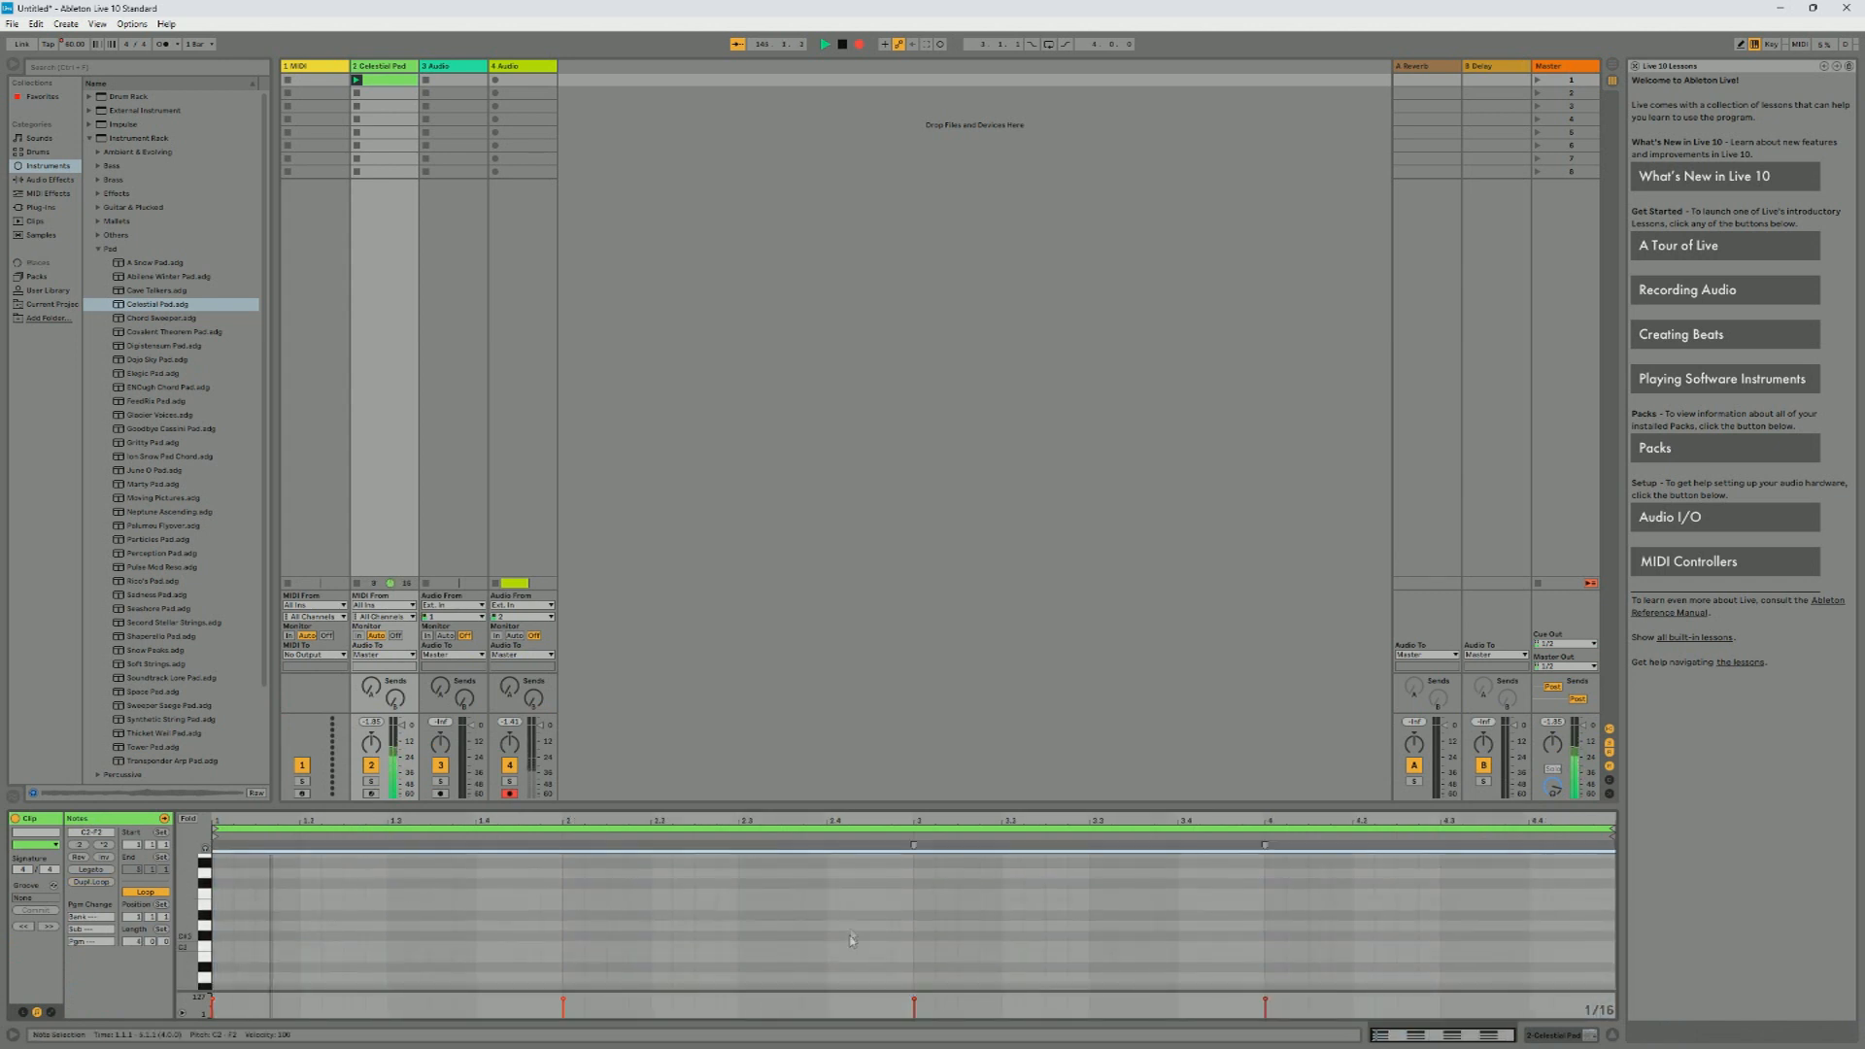
double_click(748, 925)
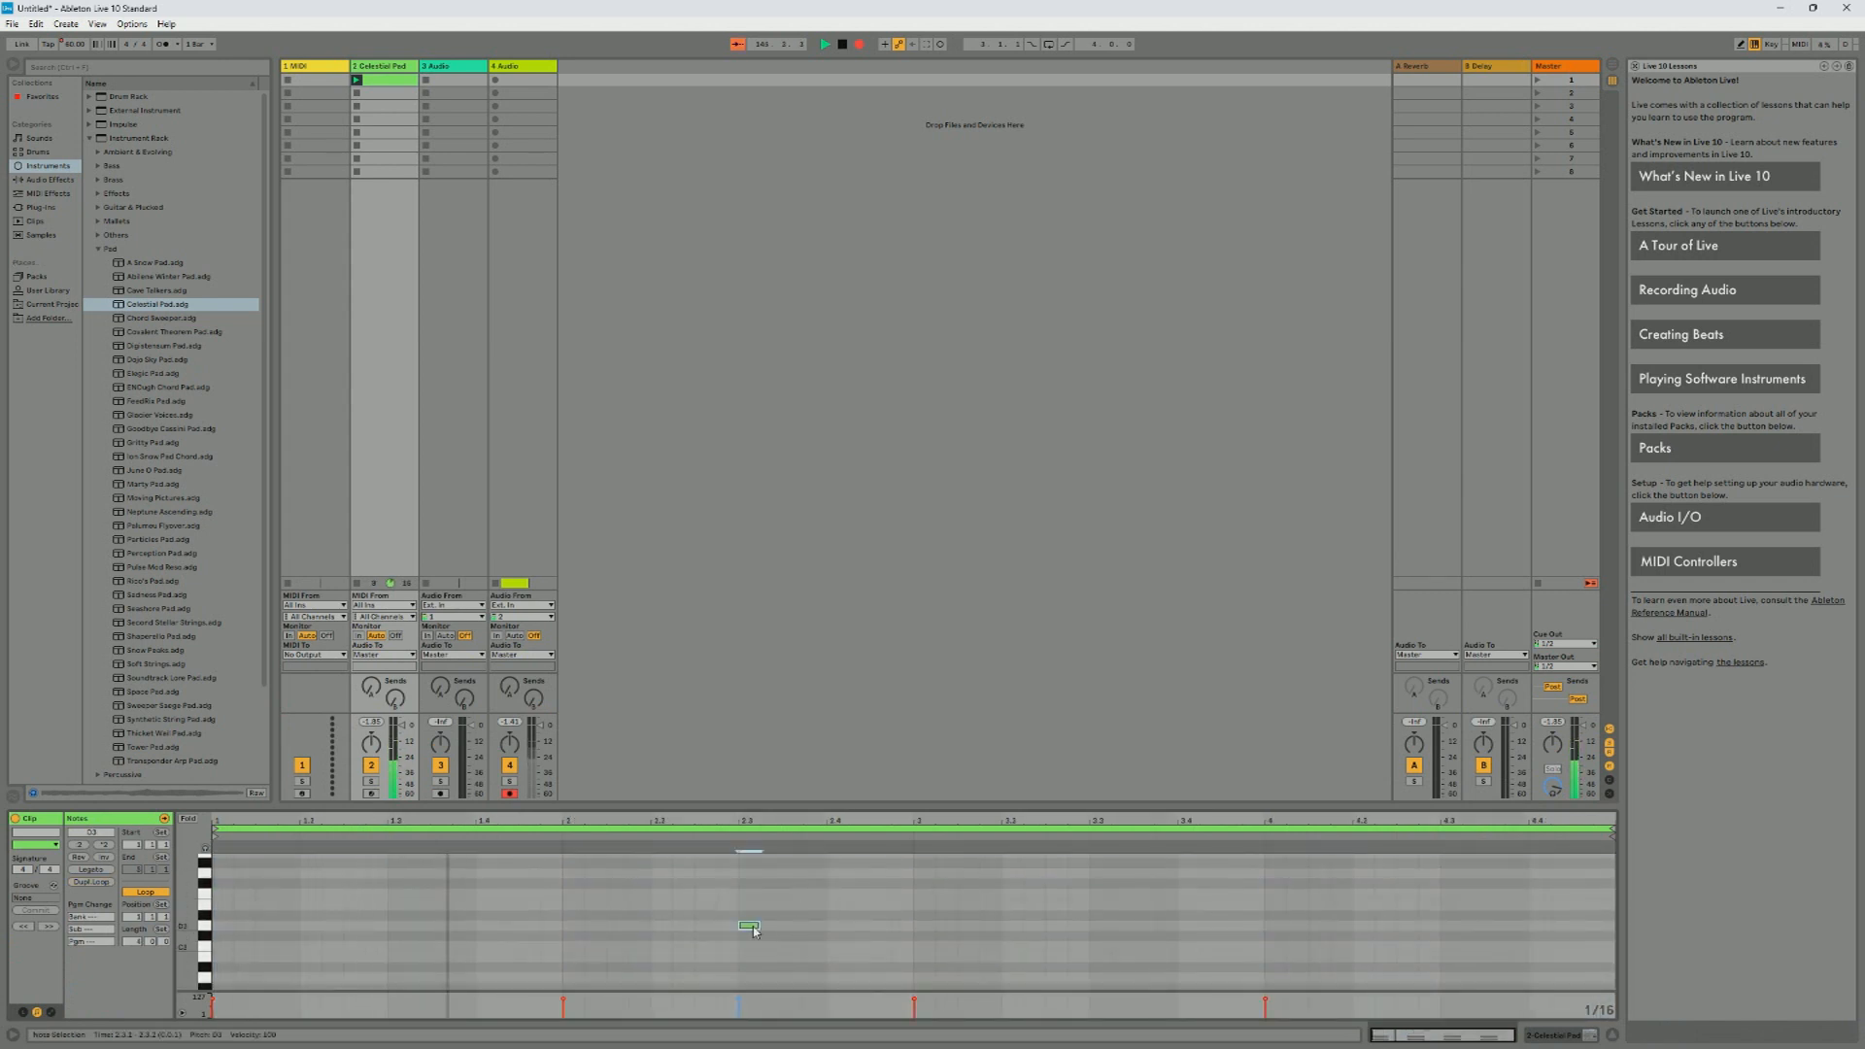
drag(760, 927, 793, 924)
double_click(857, 884)
drag(833, 867, 888, 895)
key(Delete)
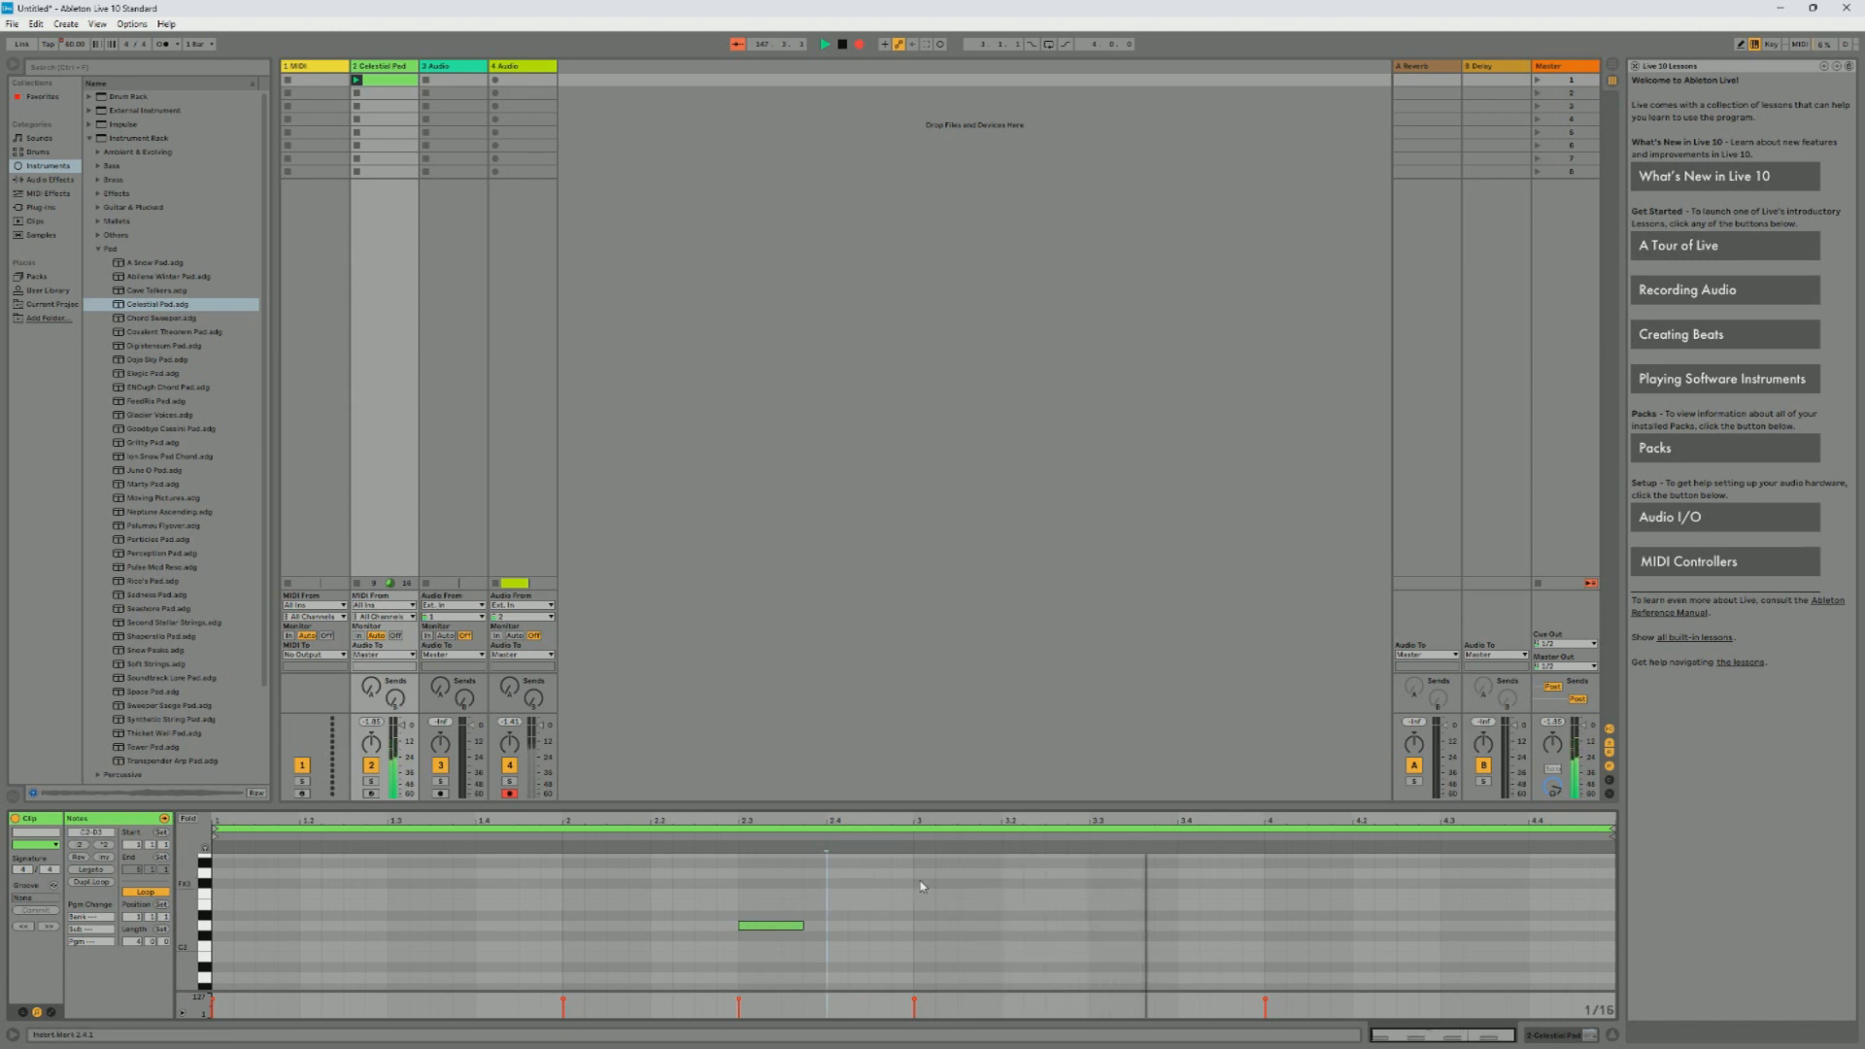
Step: Copy the high note at 2.3 and place the copy at 4.3 on the same pitch
scroll(923, 883, down, 1)
drag(719, 865, 935, 947)
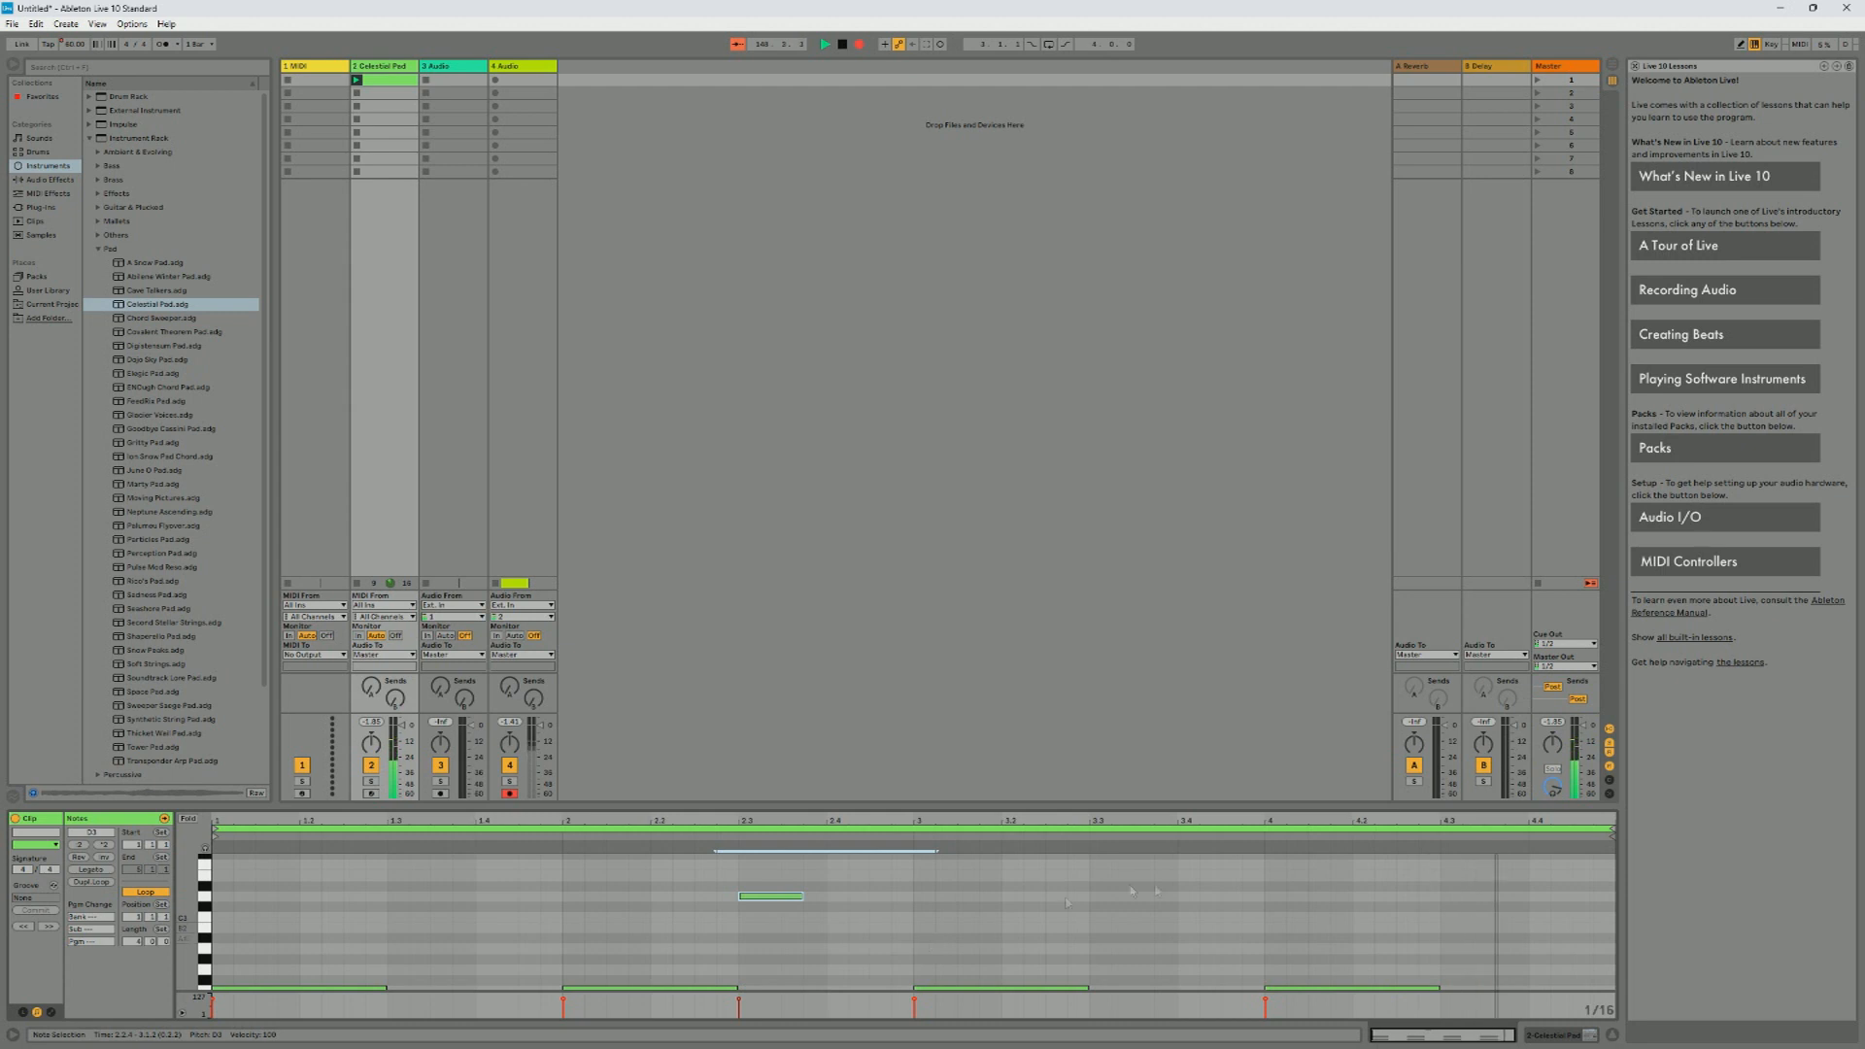
click(1443, 888)
key(ctrl+v)
drag(1485, 902, 1461, 900)
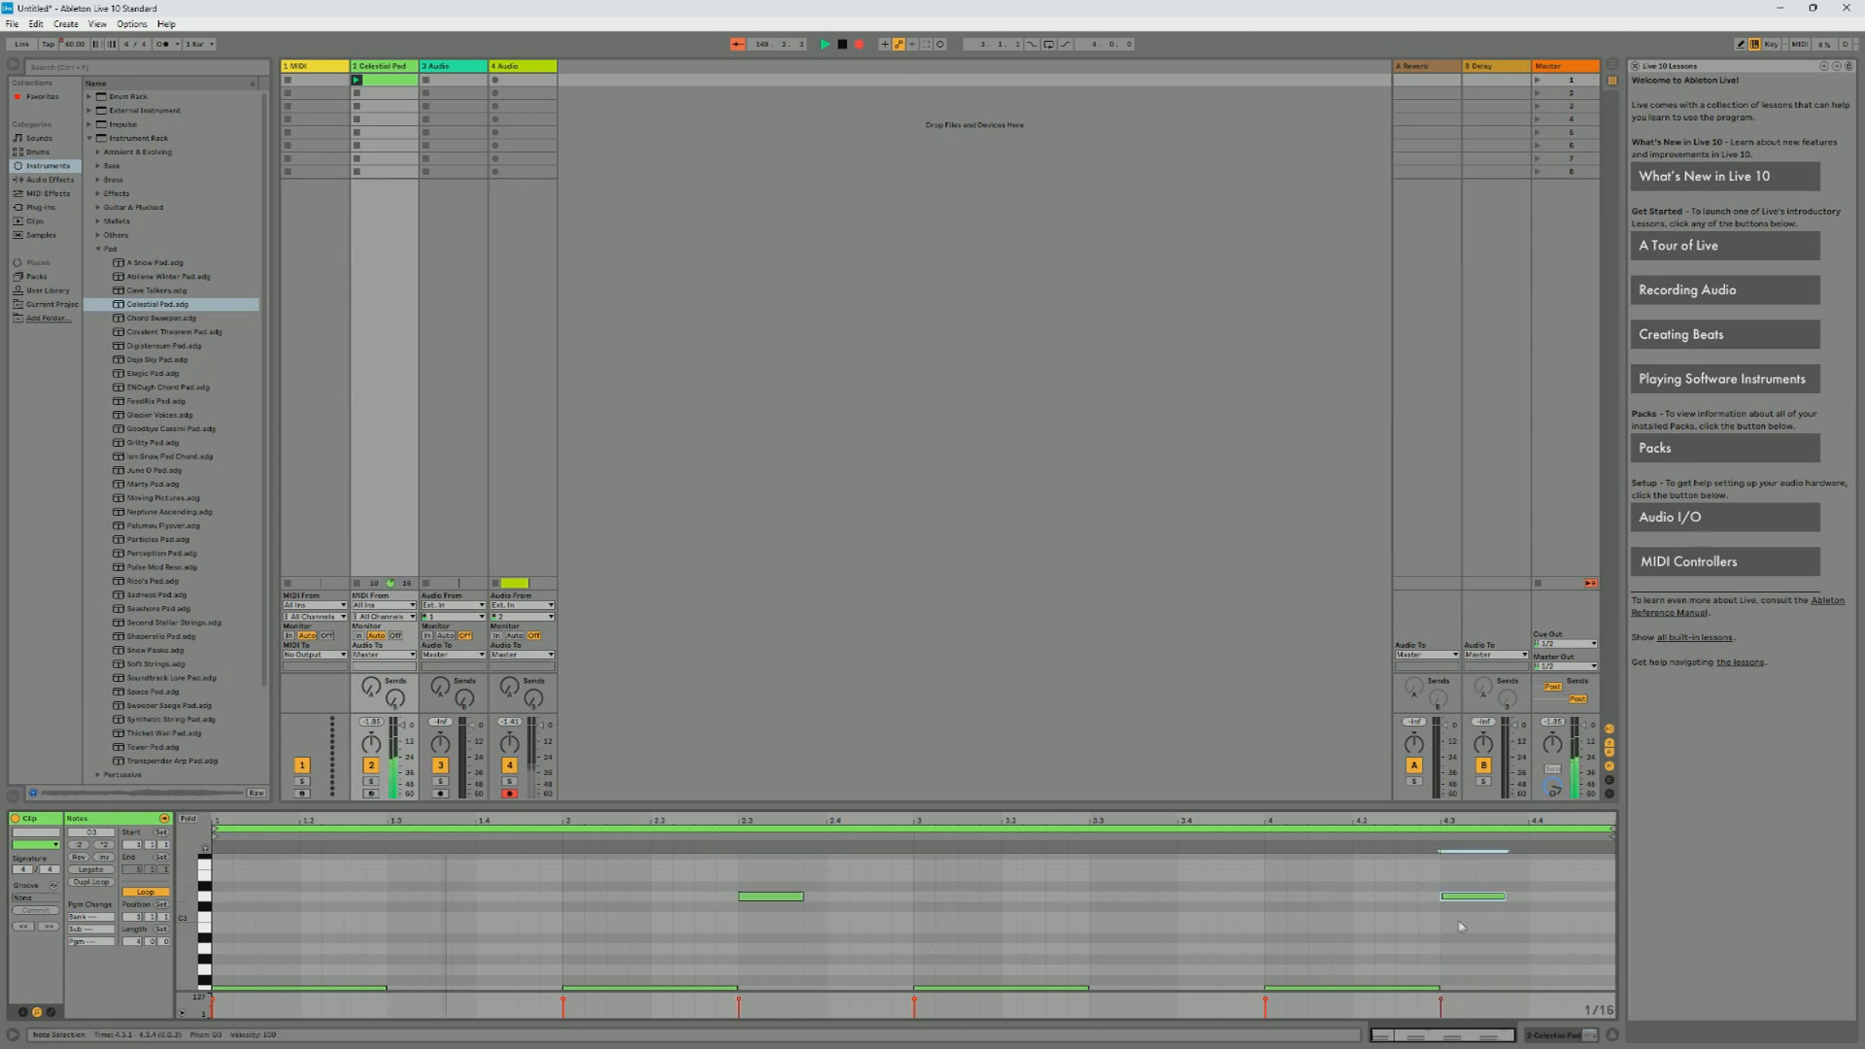
Step: Extend the high note at 2.3 to bar 3 and the one at 4.3 to the end of the clip
click(792, 896)
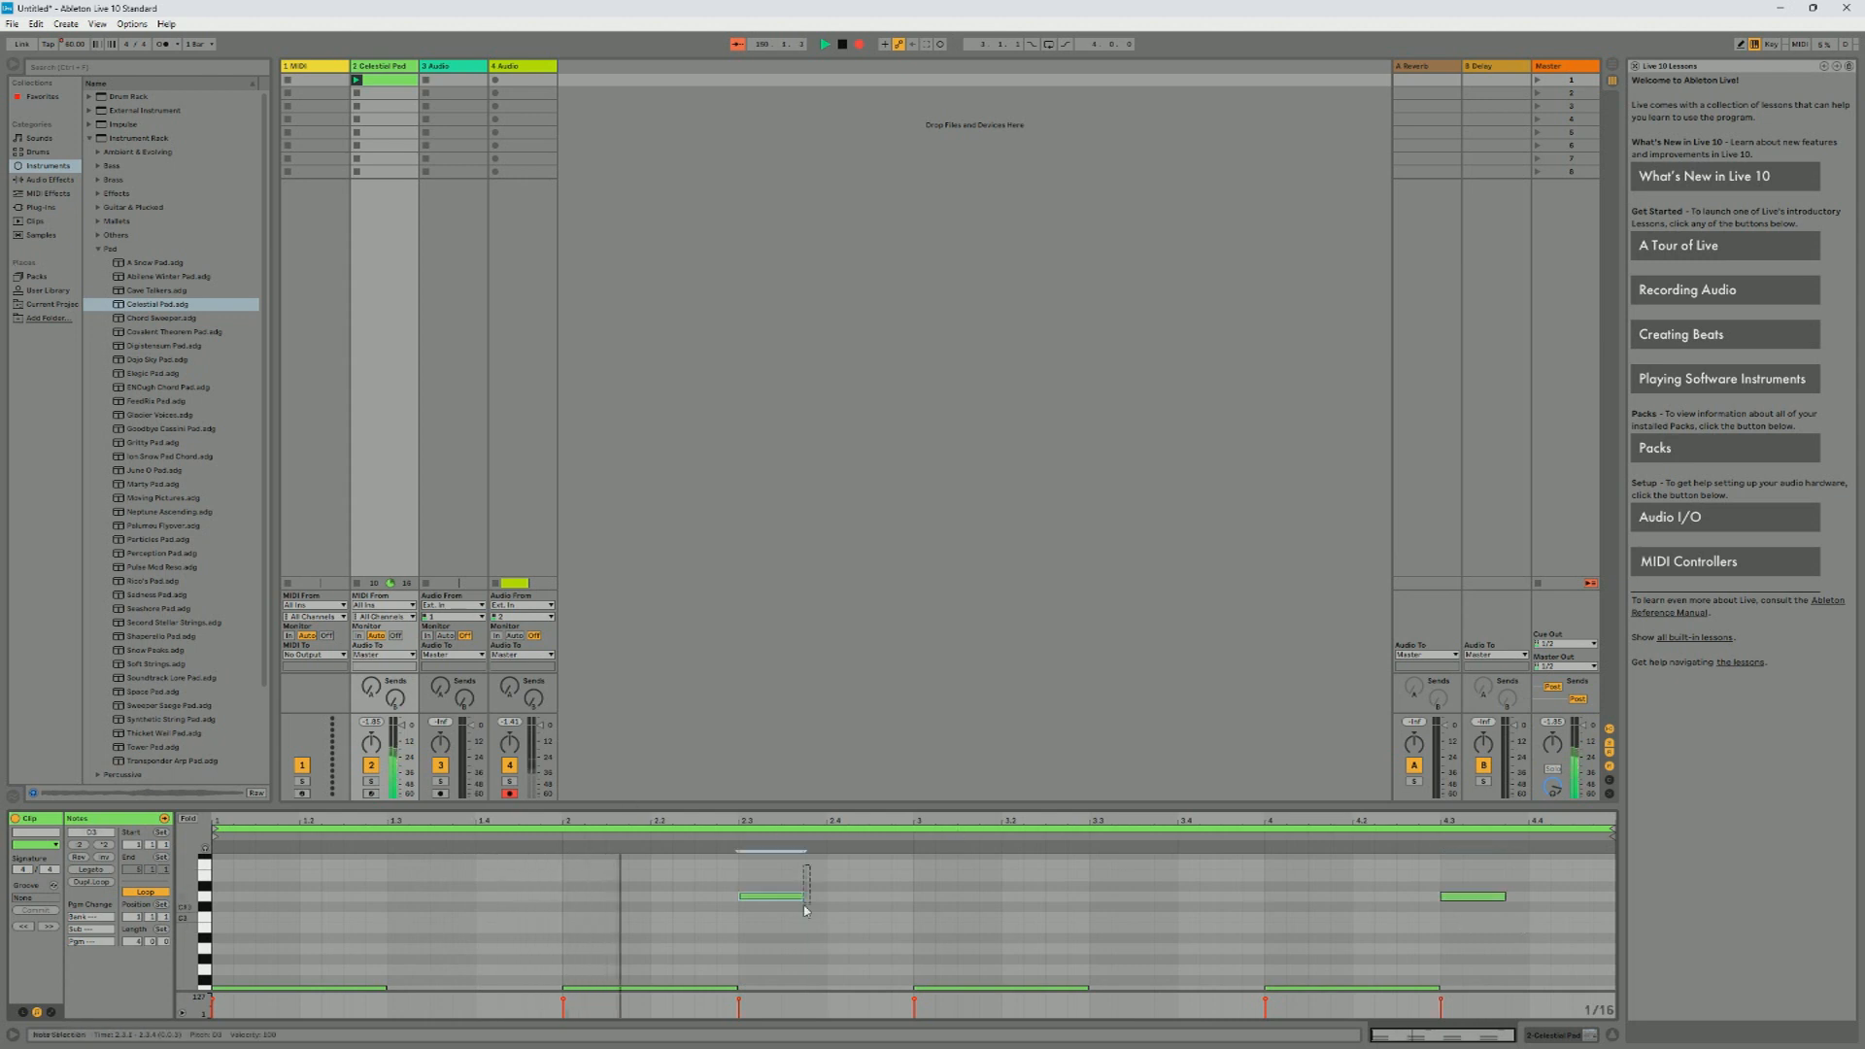
drag(807, 896, 913, 896)
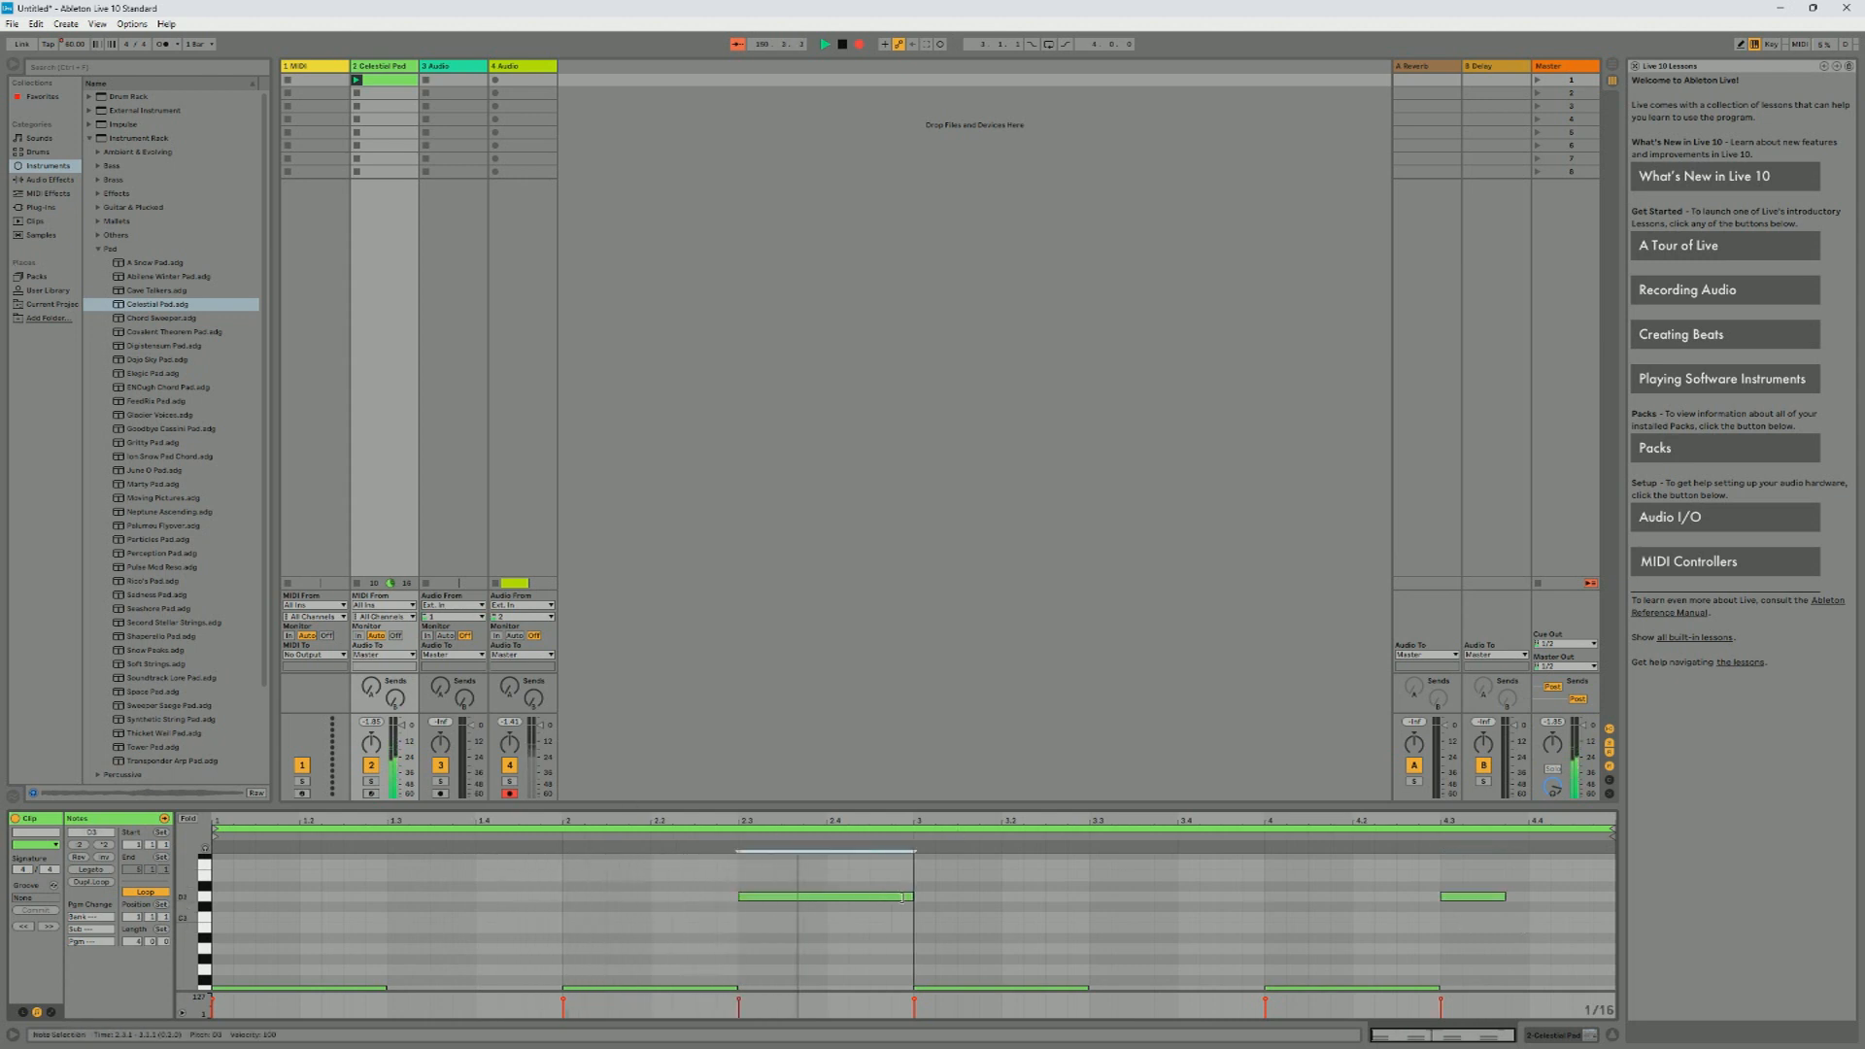
click(1502, 897)
drag(1502, 899, 1616, 898)
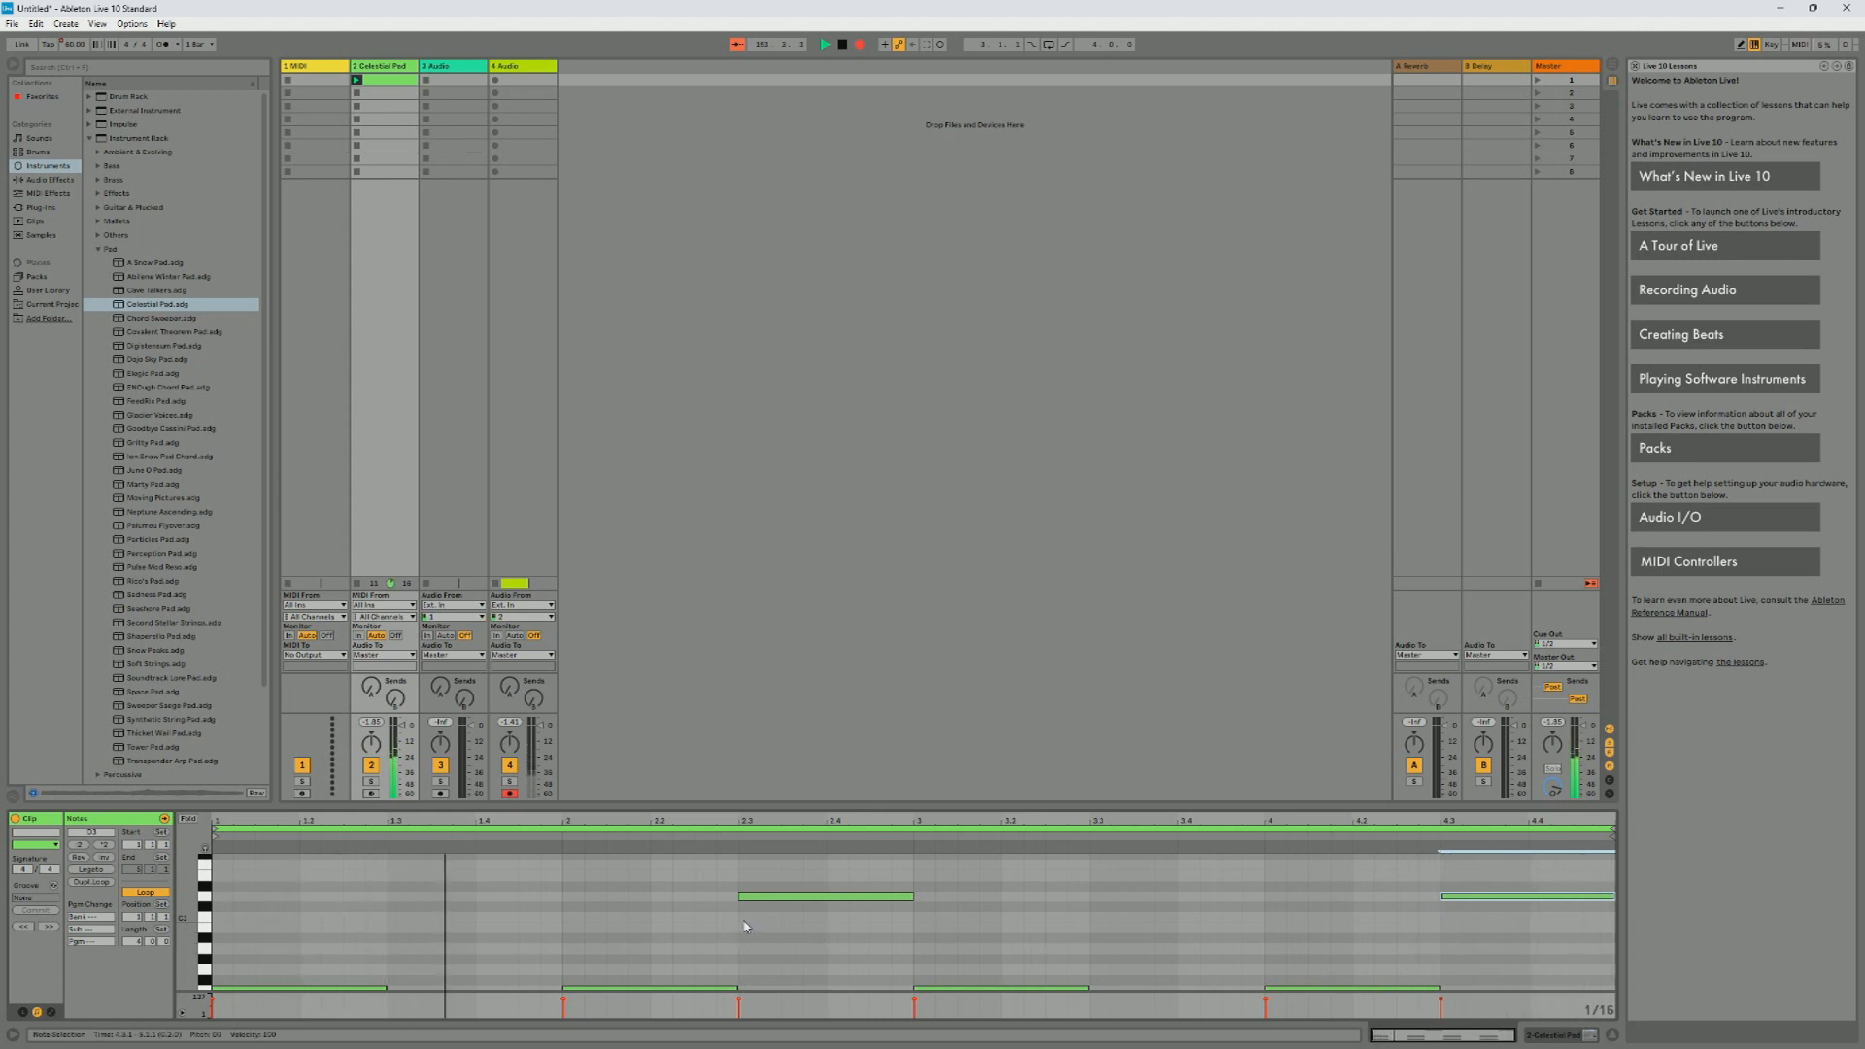
Step: Add a lower note beneath each high note, one from 2.3 to bar 3 and one from 4.3 to the clip's end
double_click(749, 917)
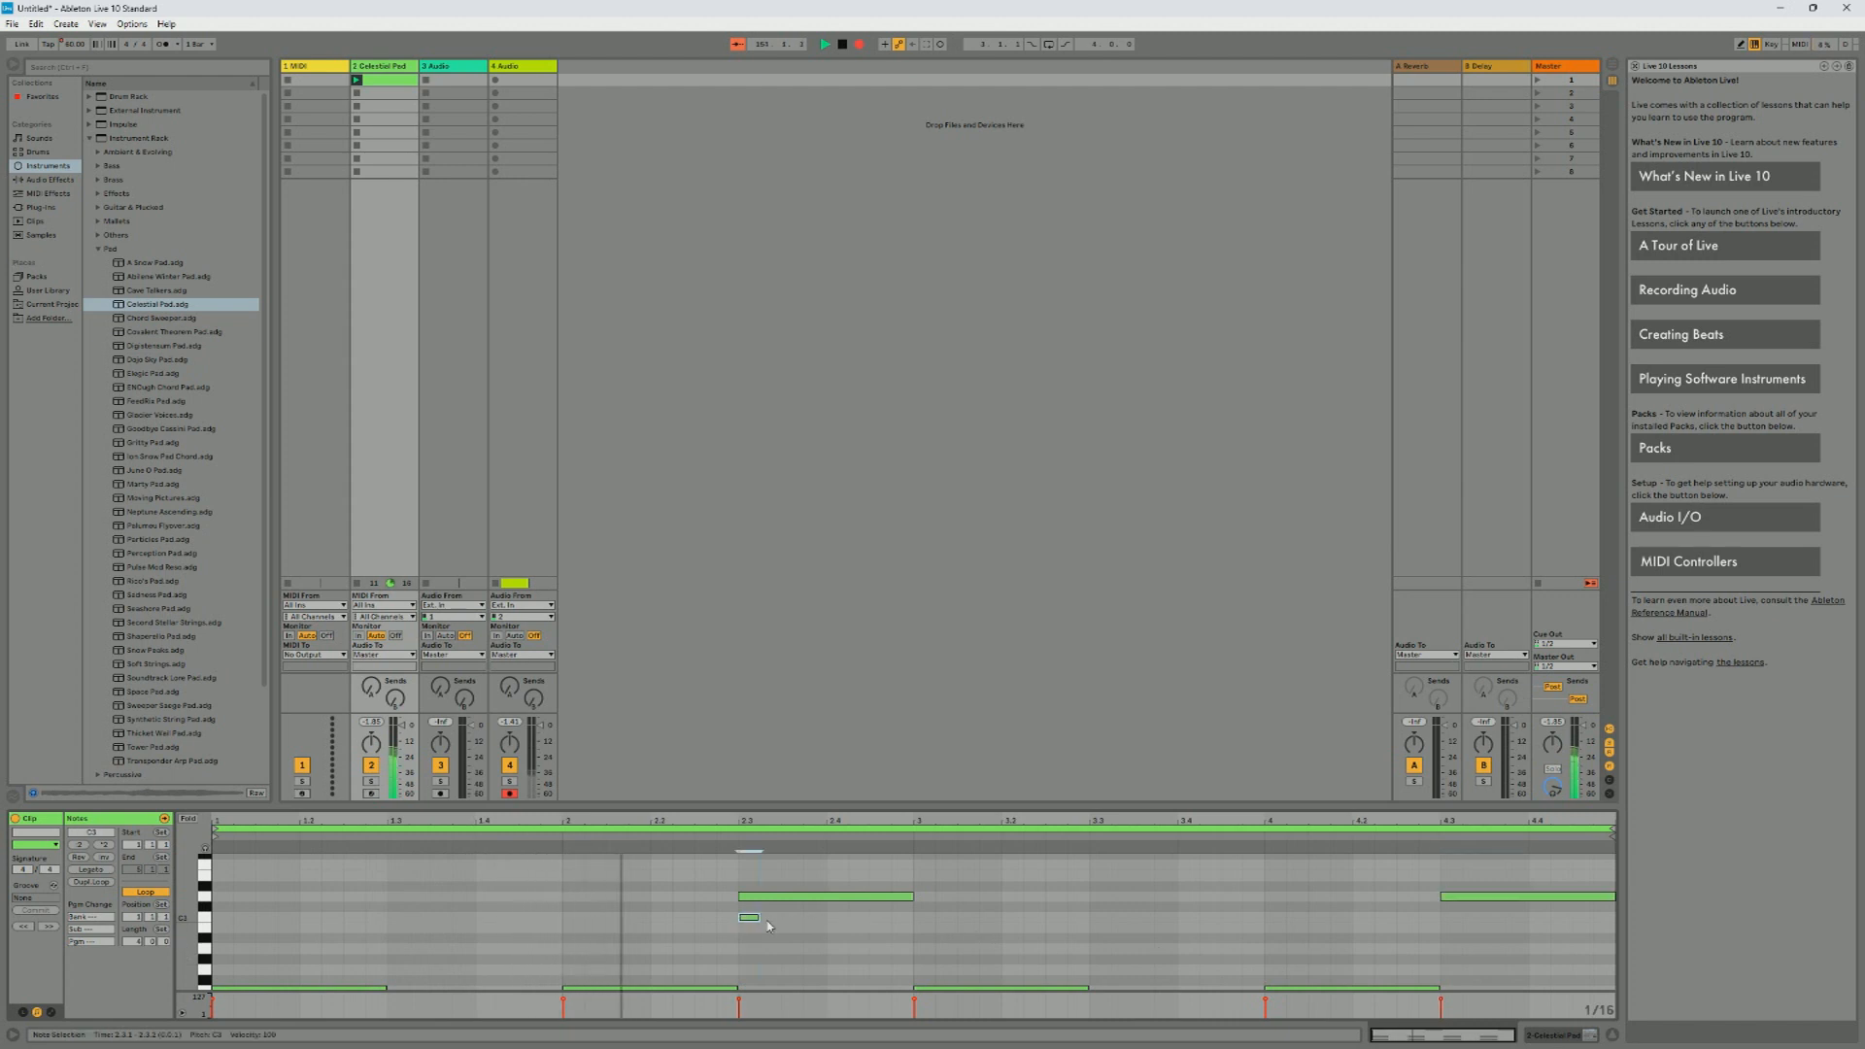
drag(760, 917, 913, 918)
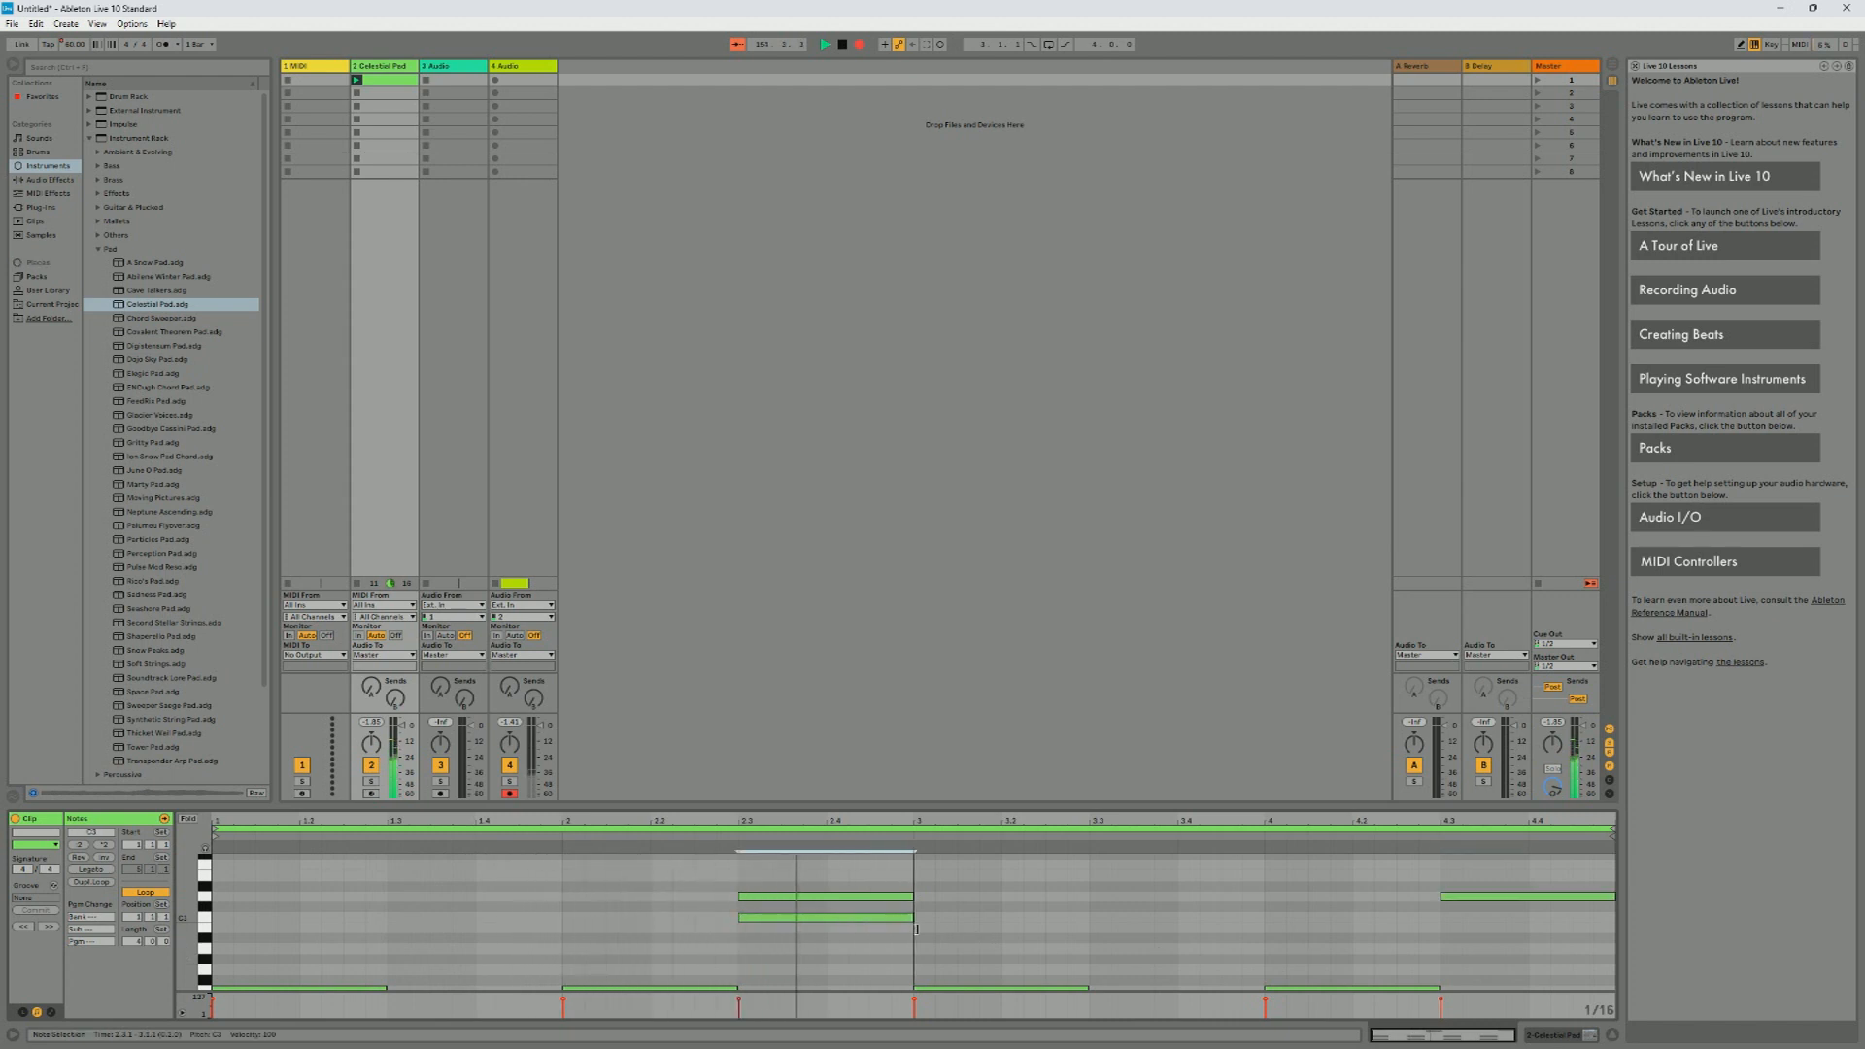
double_click(1449, 917)
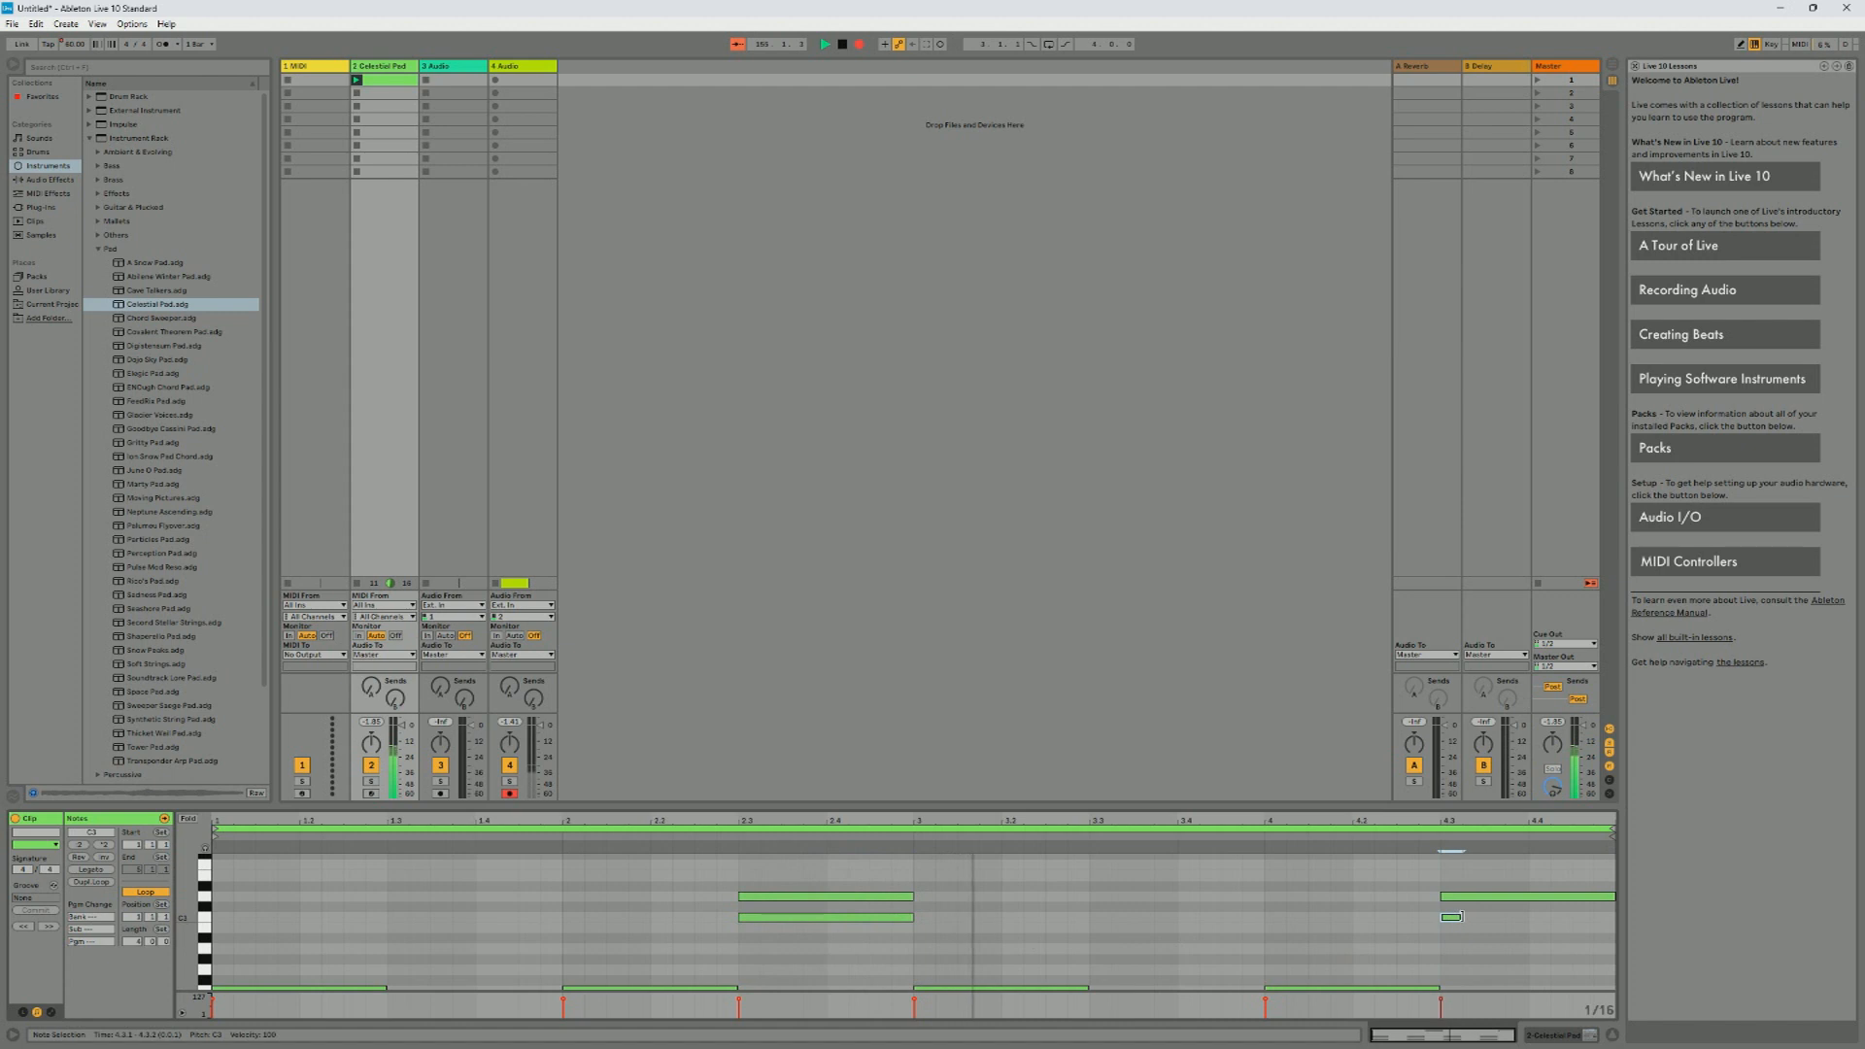
drag(1461, 918, 1615, 932)
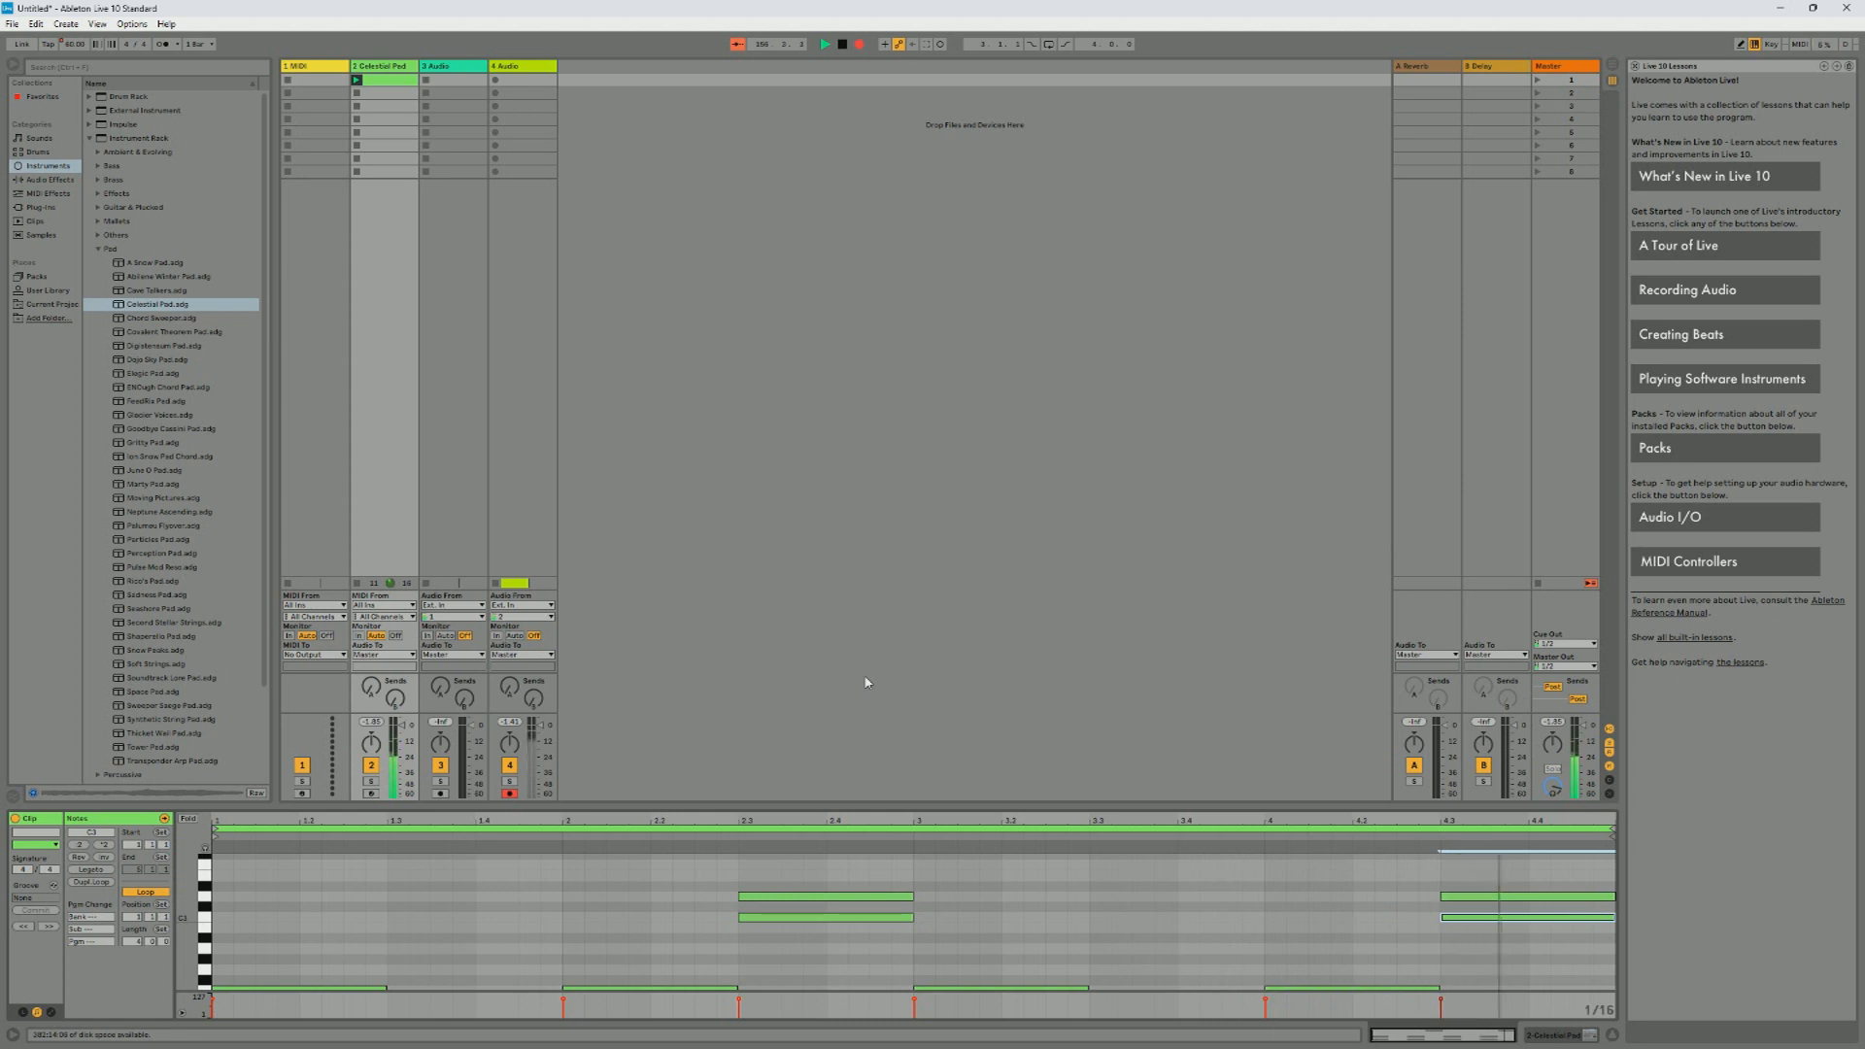
Step: Load the C Minor Scale preset onto the Celestial Pad track and adjust its Base
click(335, 78)
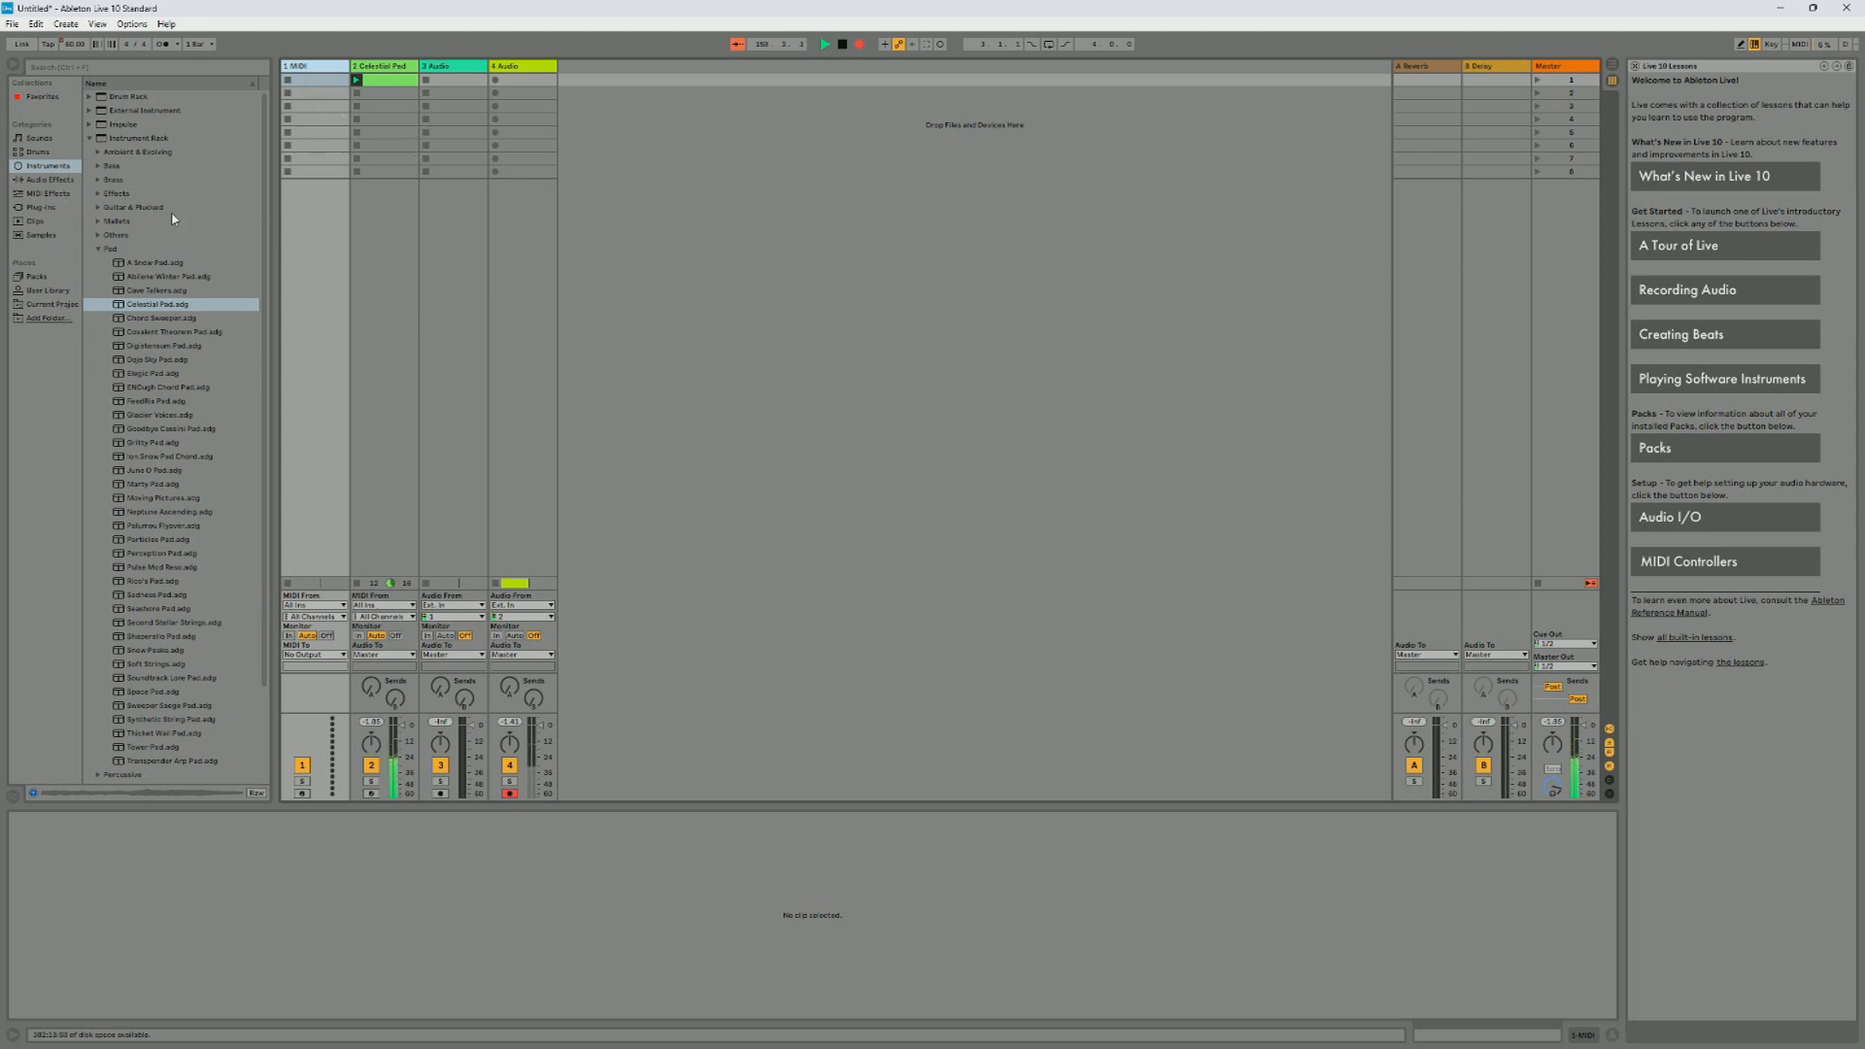
key(Right)
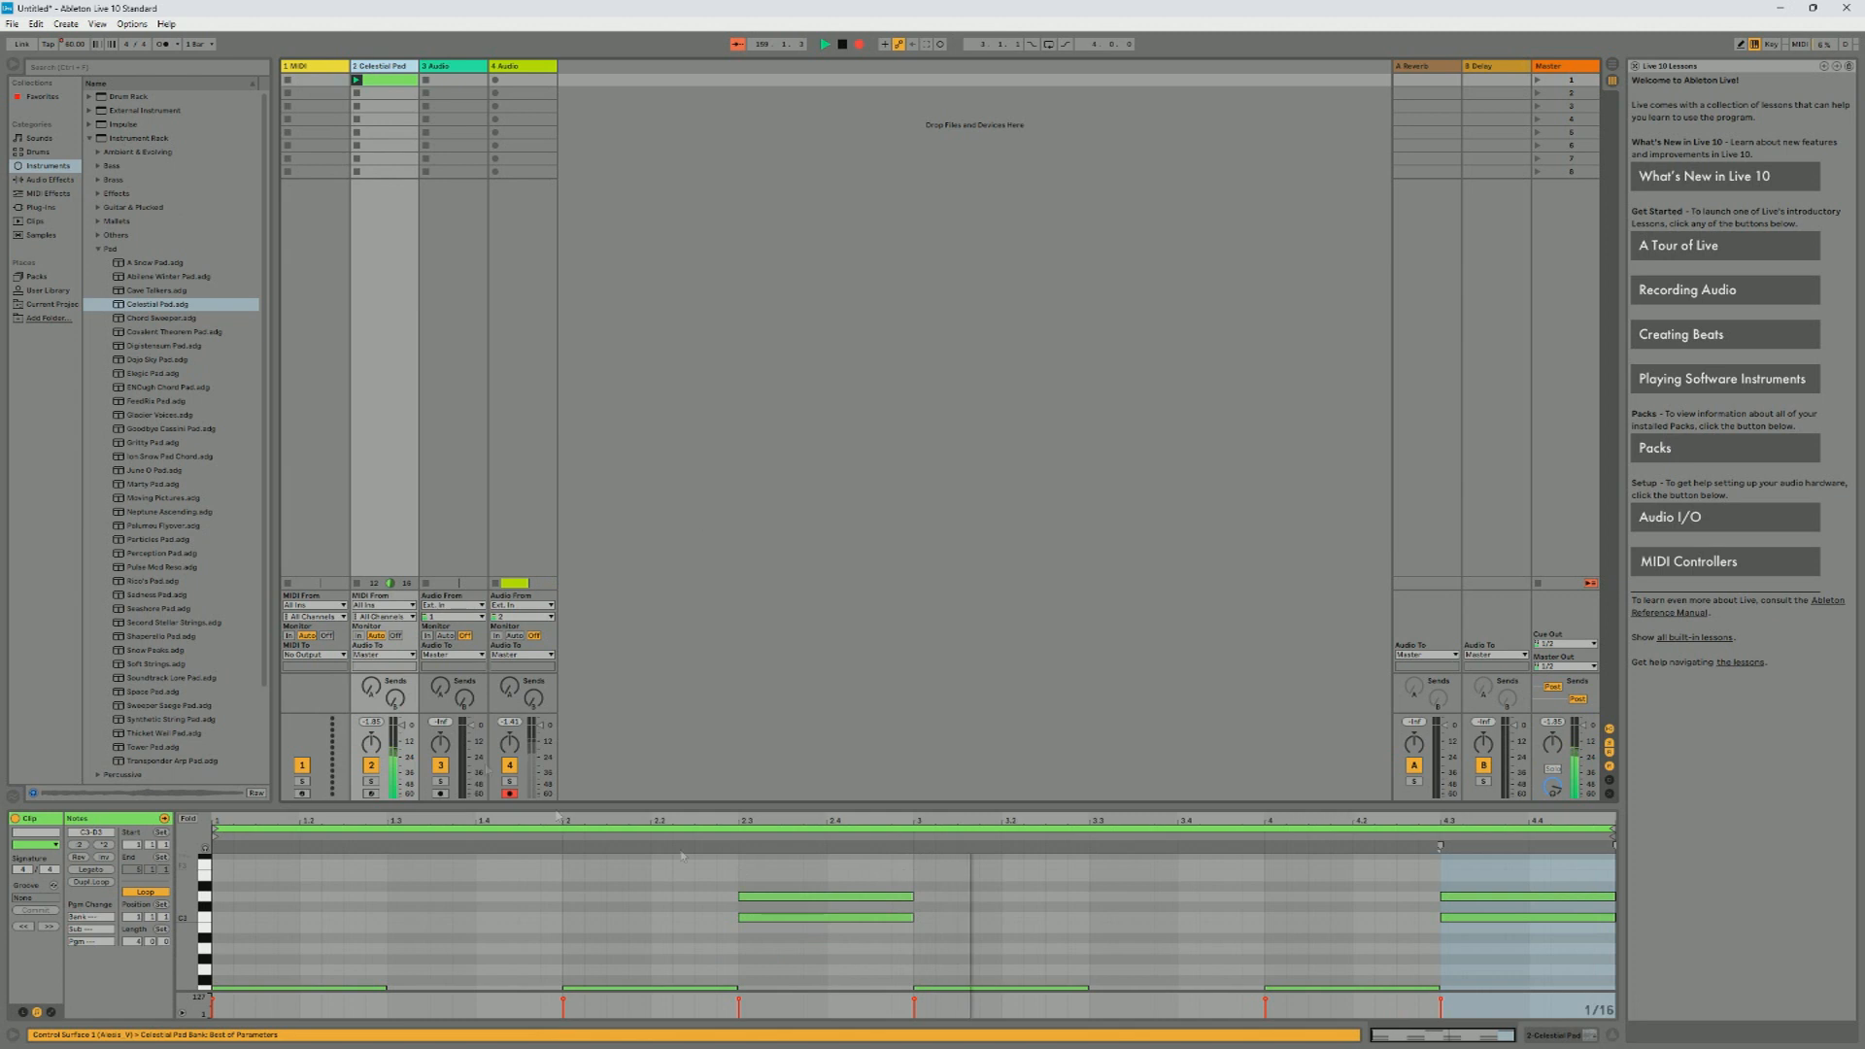
click(51, 193)
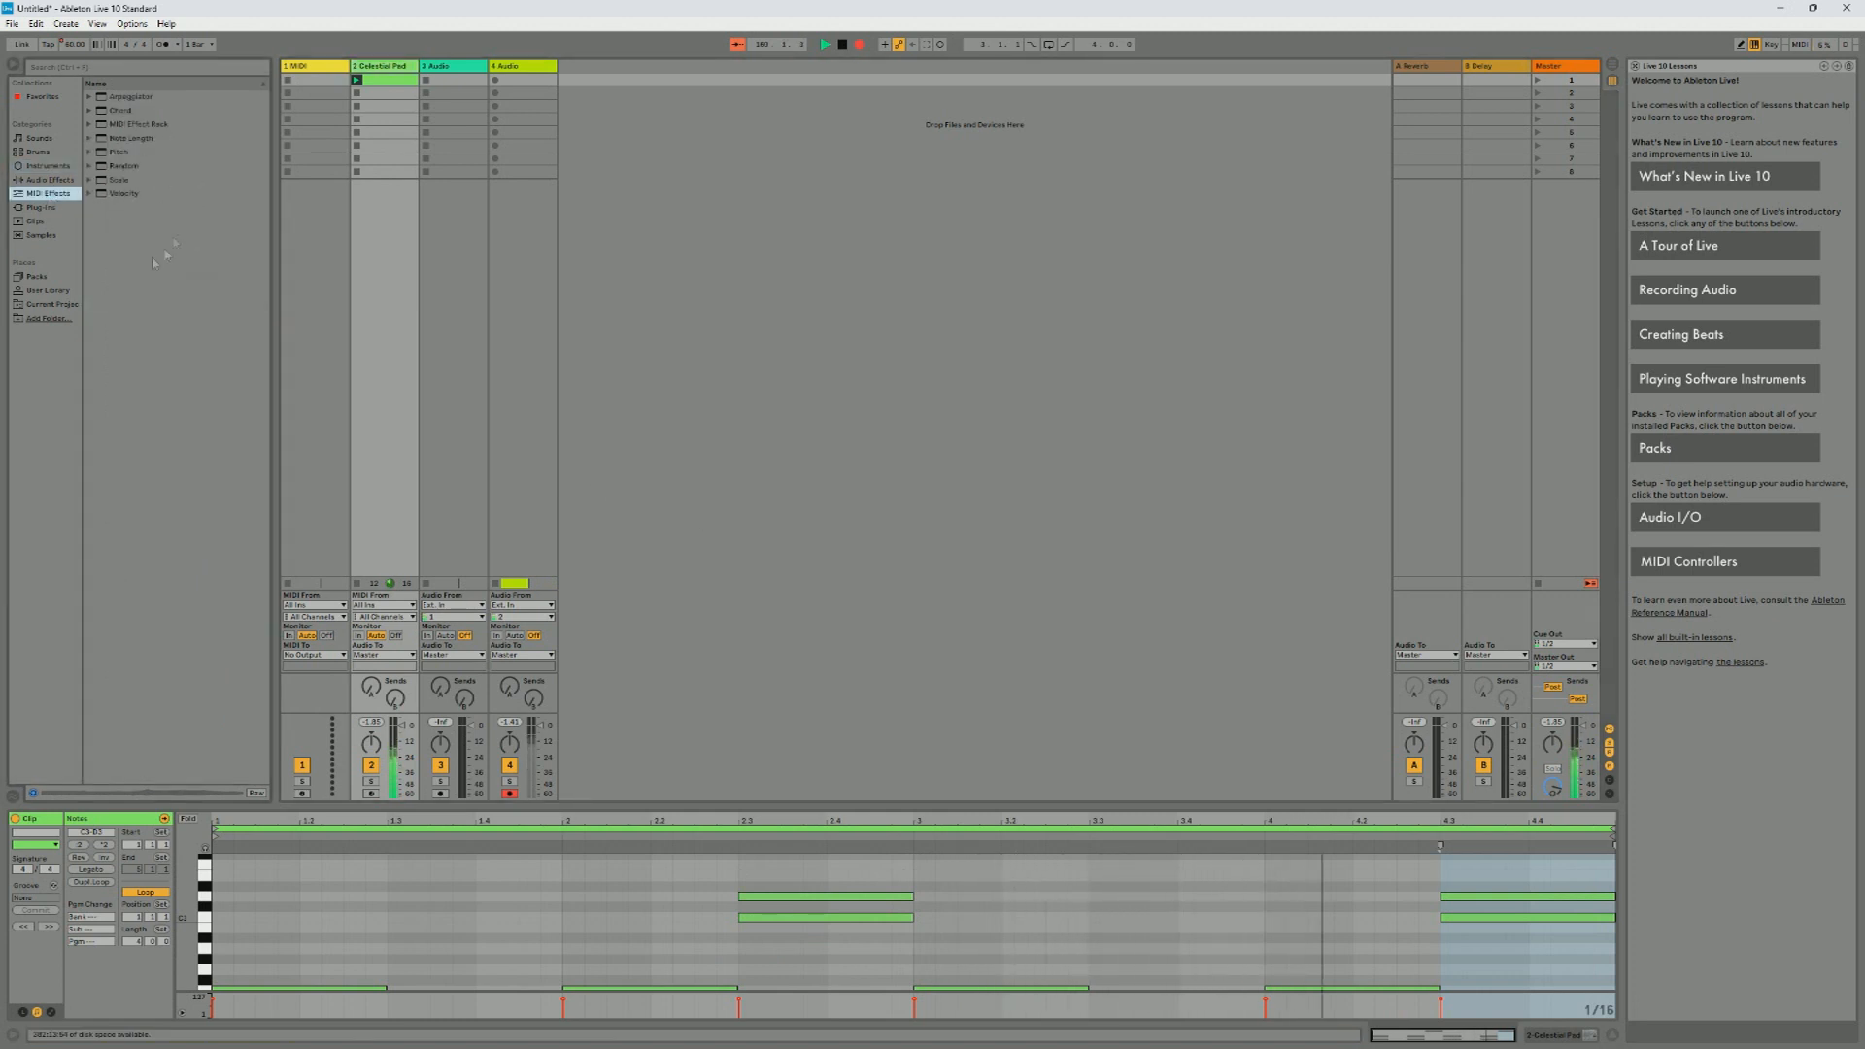
click(118, 179)
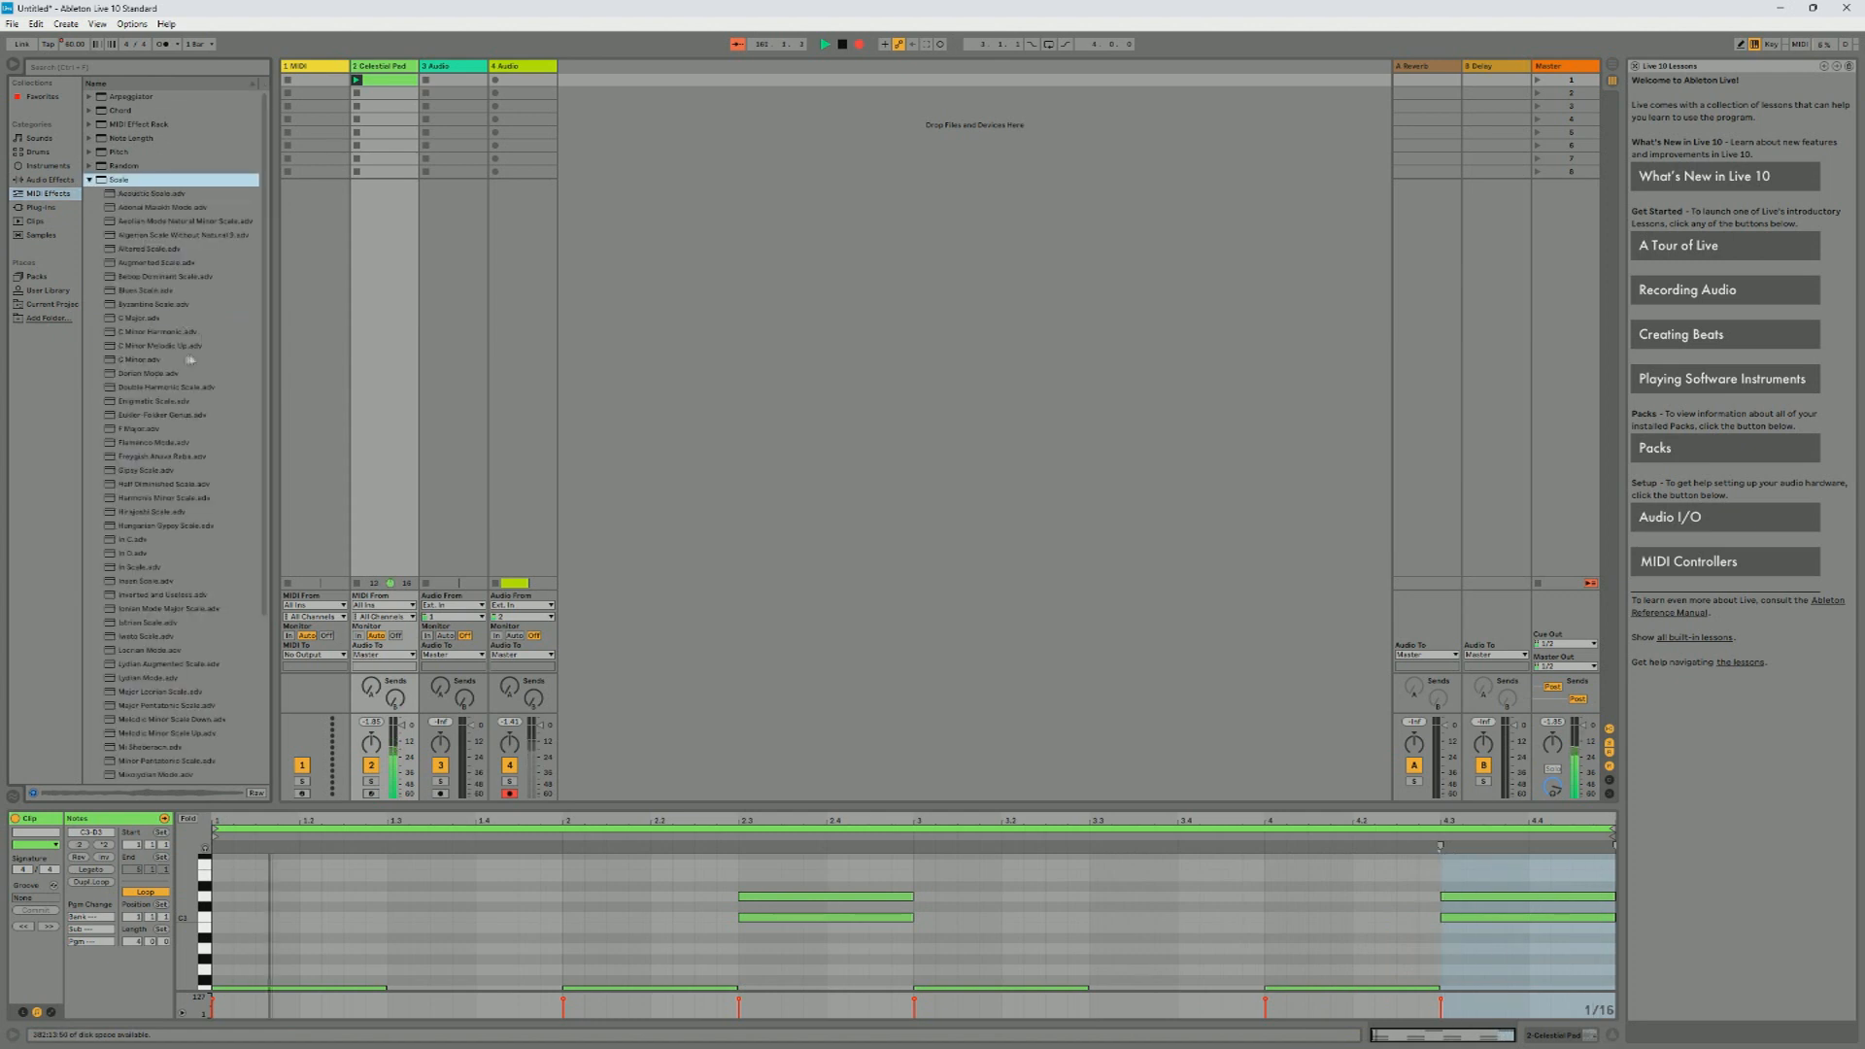
double_click(163, 359)
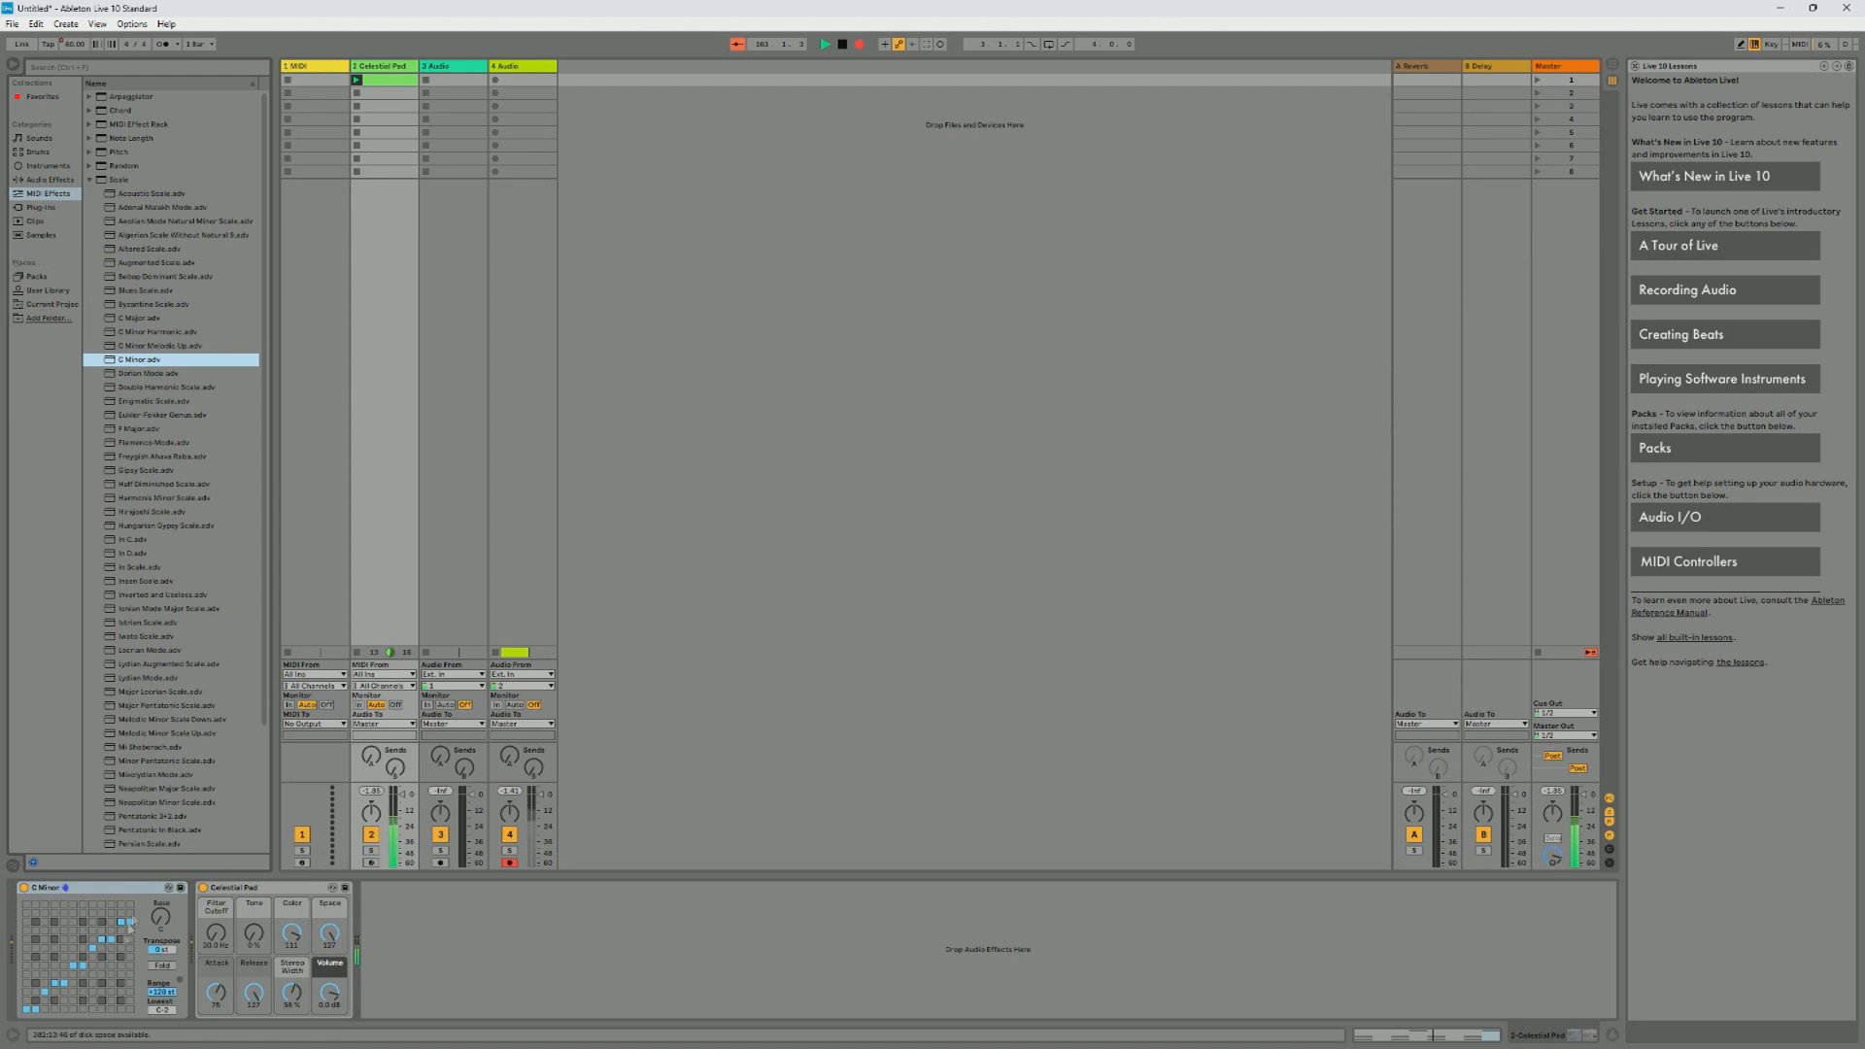
drag(158, 930, 158, 921)
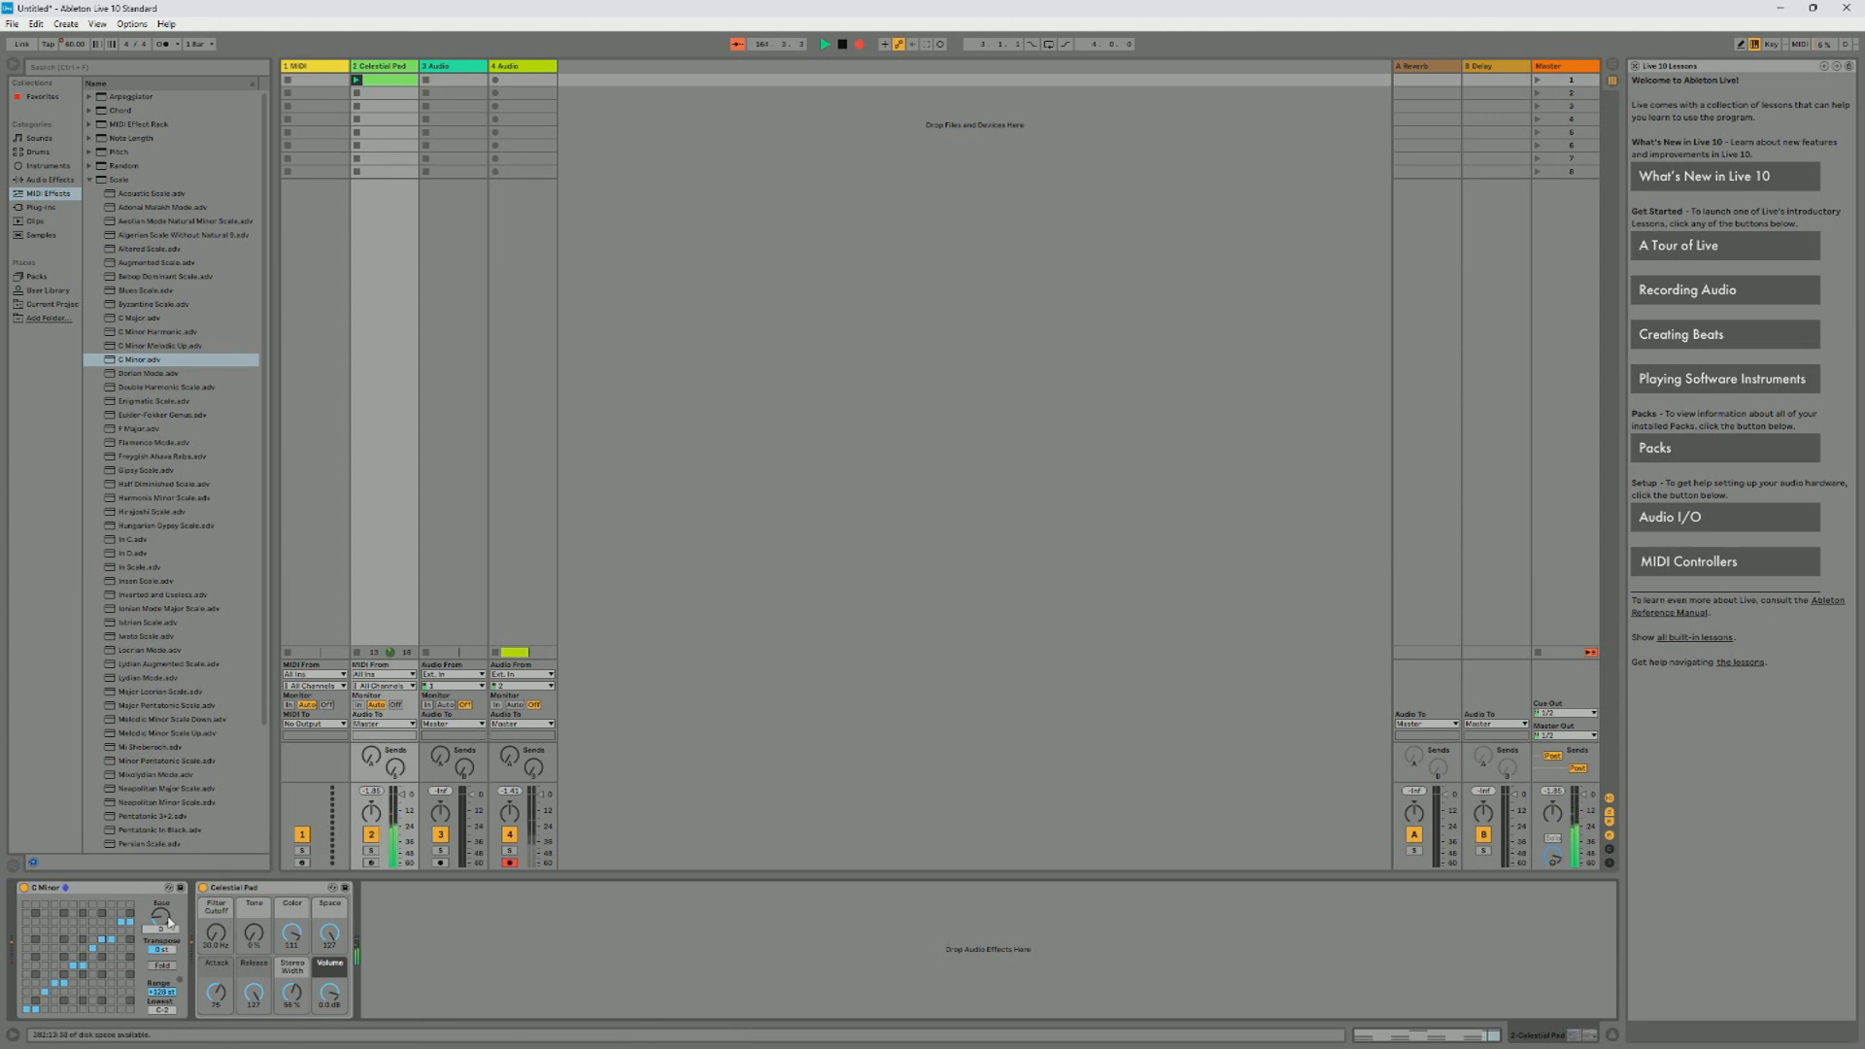
drag(168, 923, 167, 913)
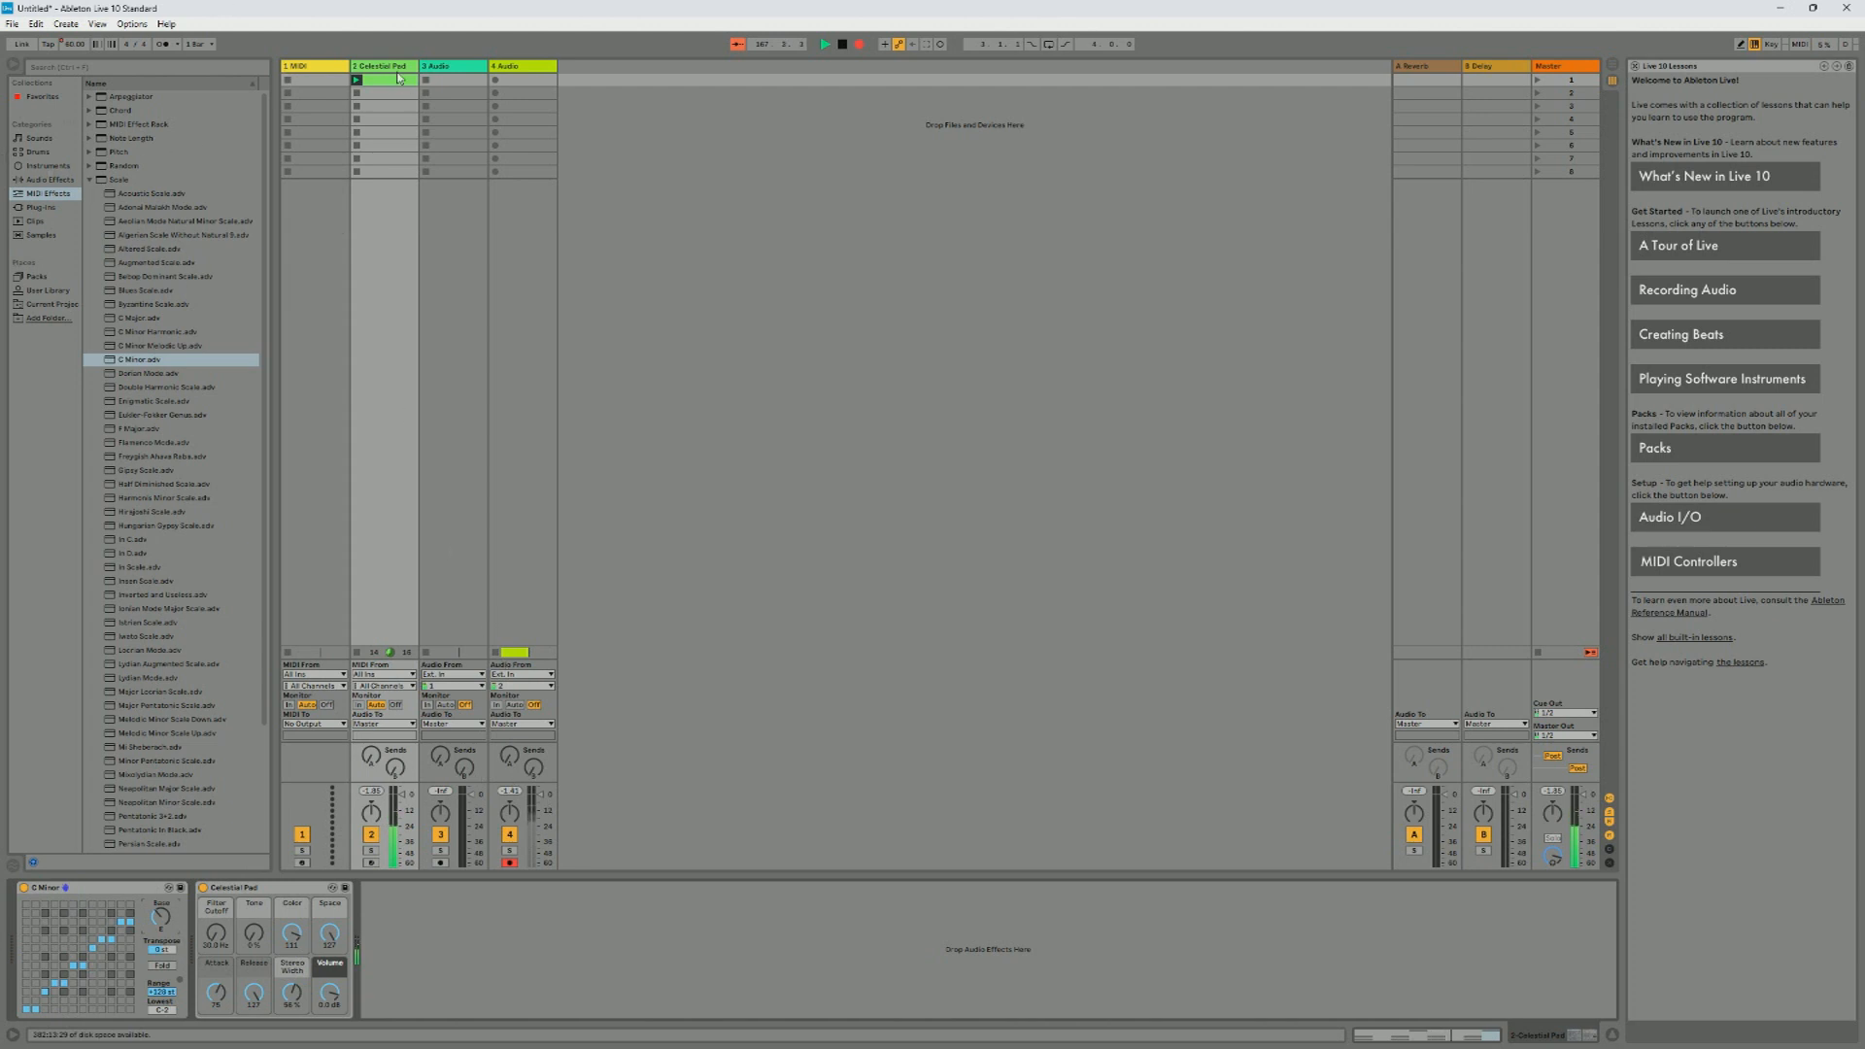
Step: Add a Delay audio effect to the Celestial Pad track
click(58, 181)
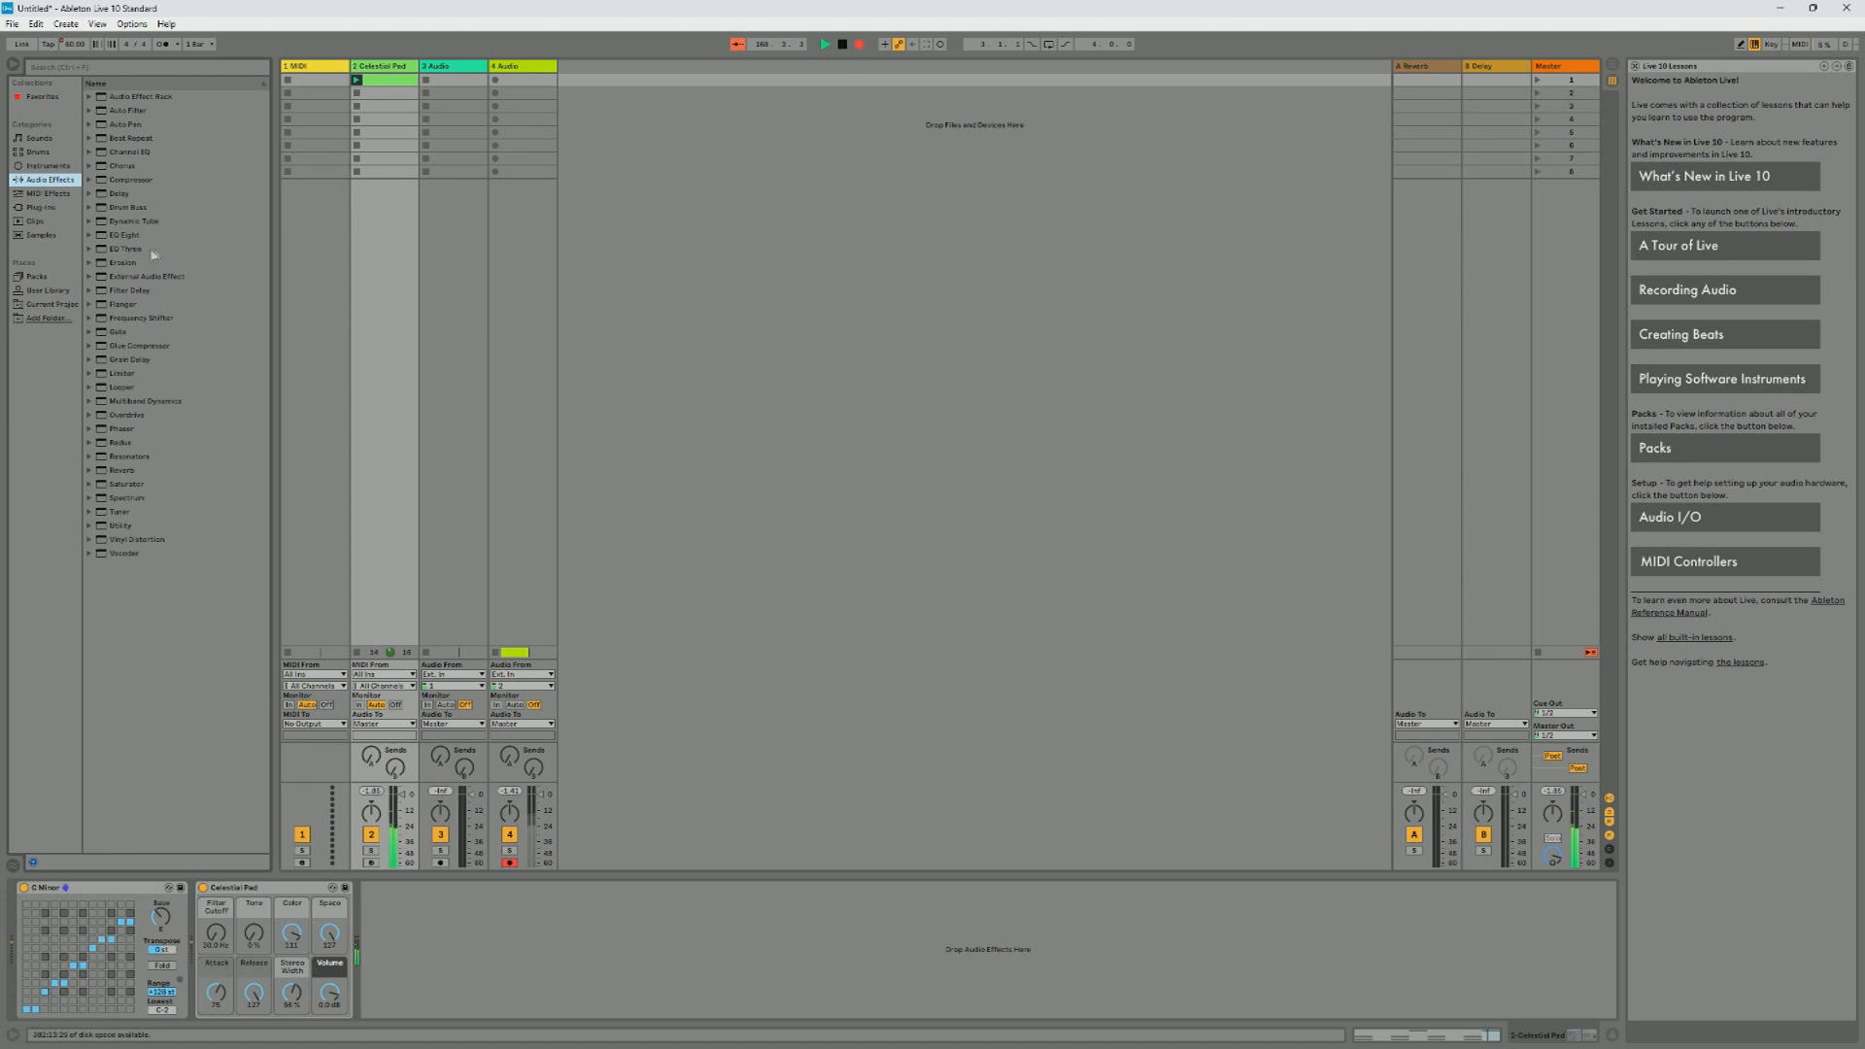
double_click(137, 195)
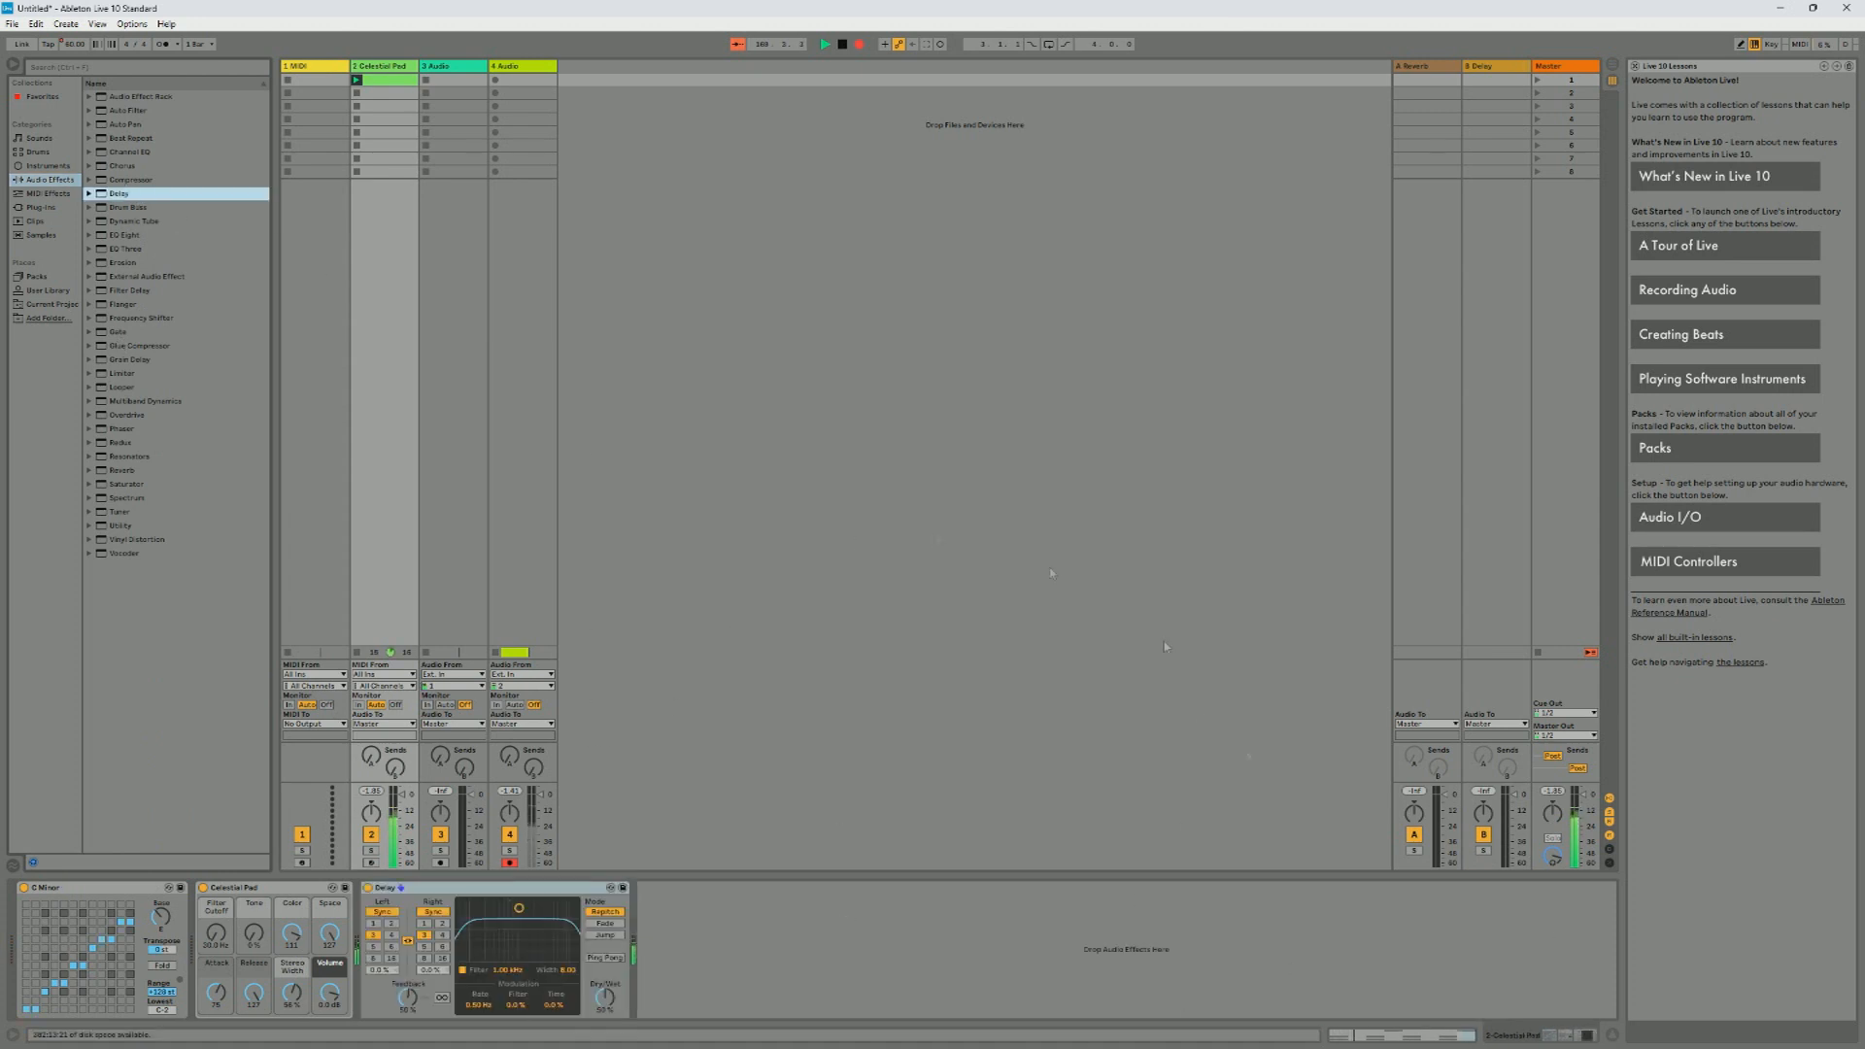
click(394, 68)
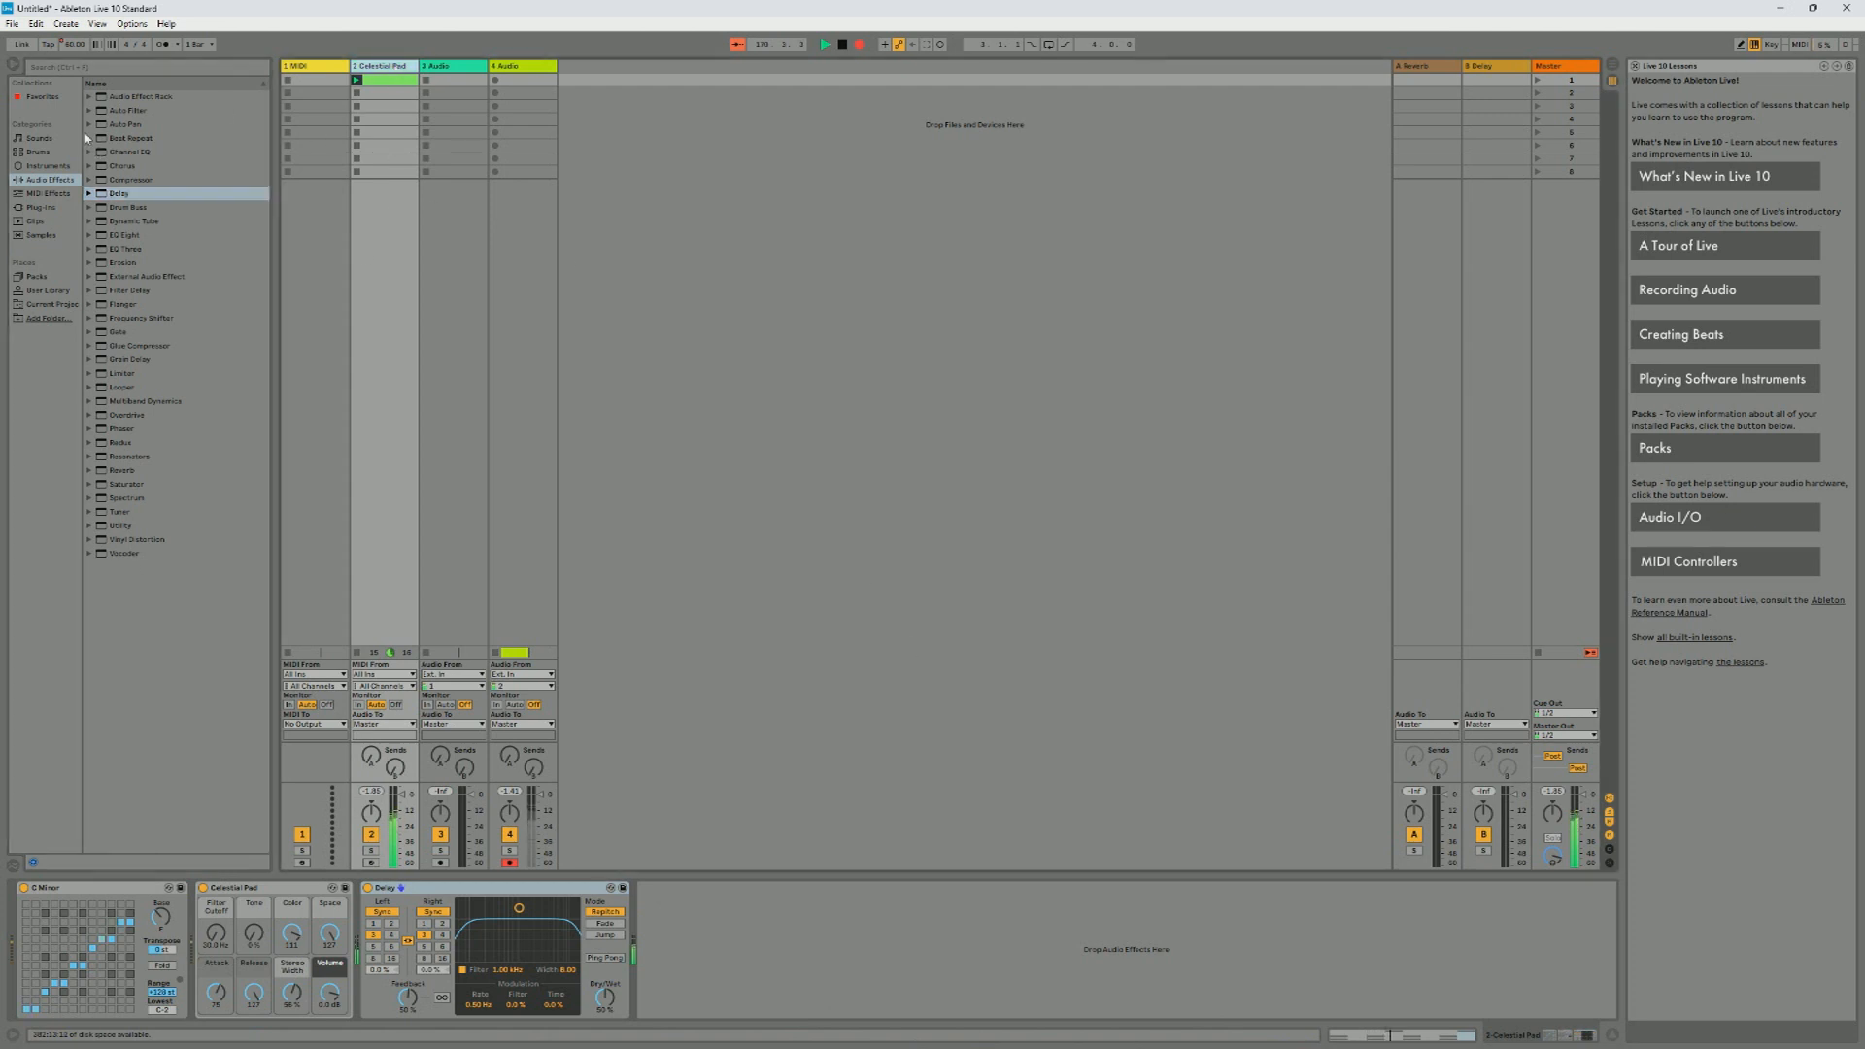
Step: Add a Chord MIDI effect ahead of the C Minor device on the pad track and set Shift 1 to +12 st
click(67, 195)
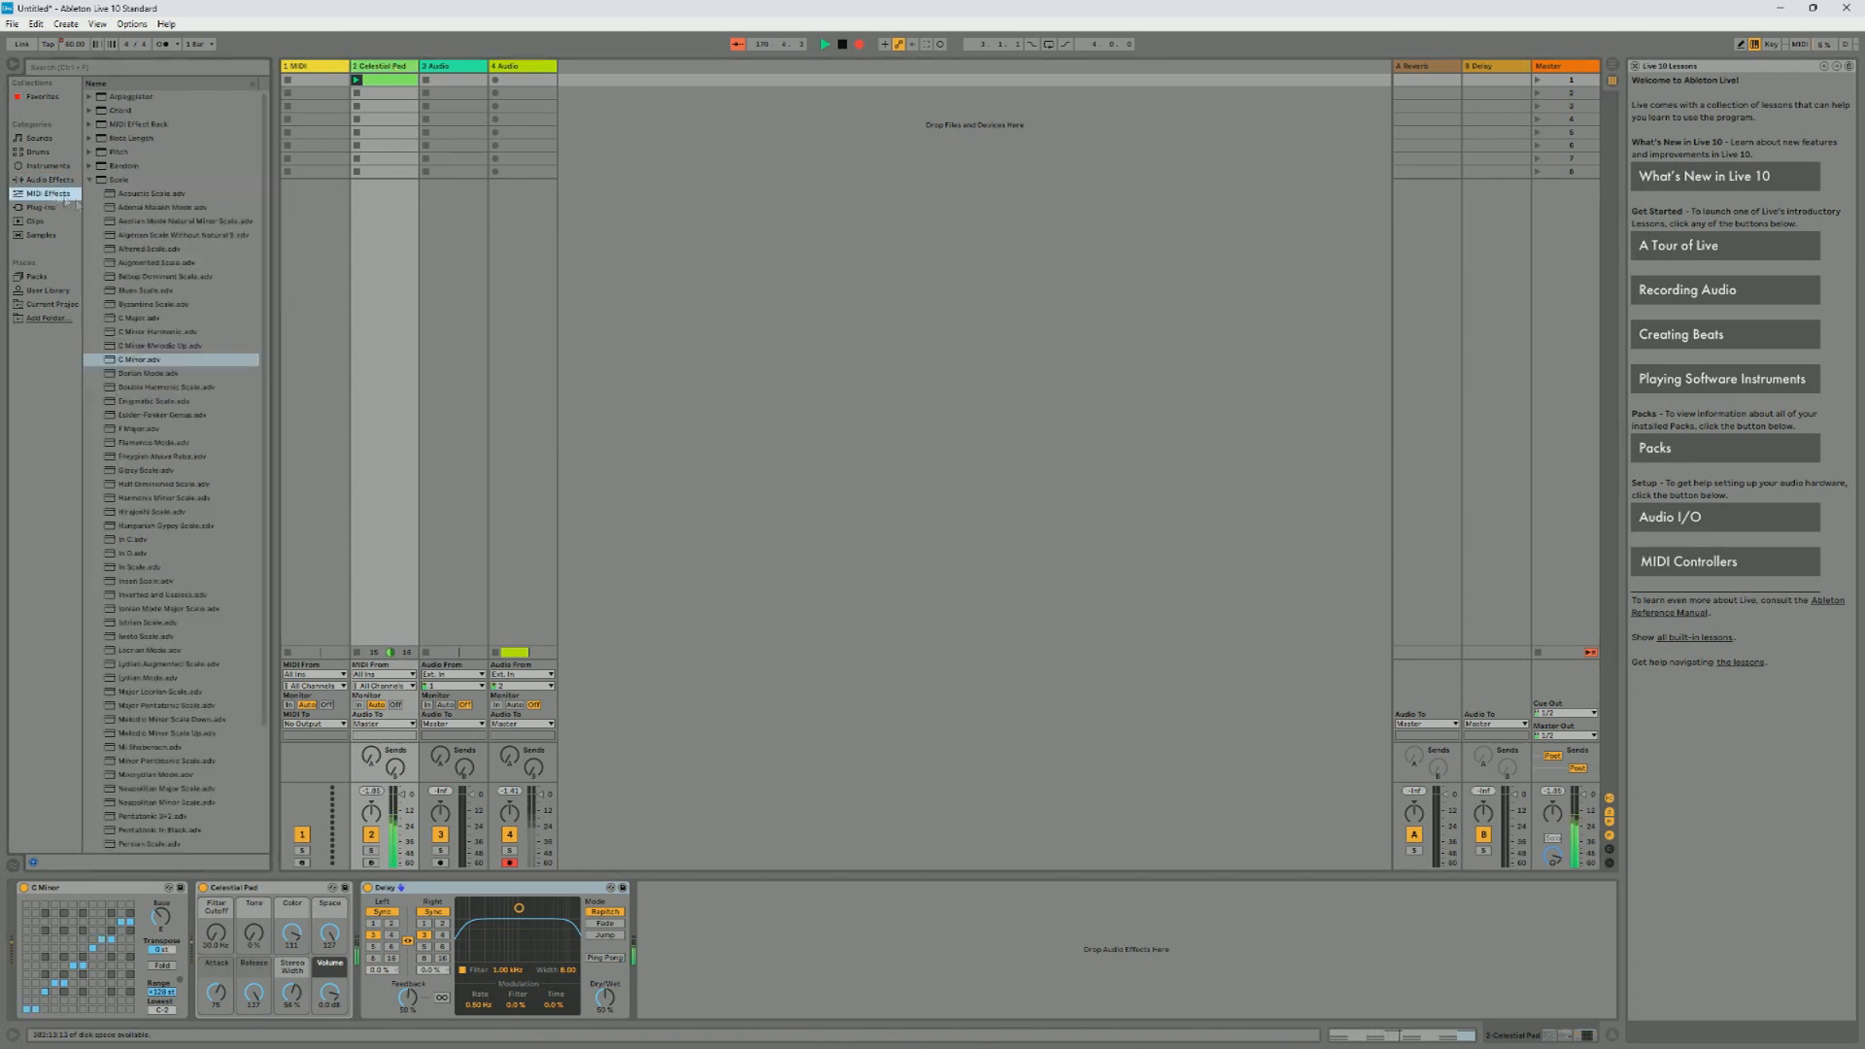
click(89, 110)
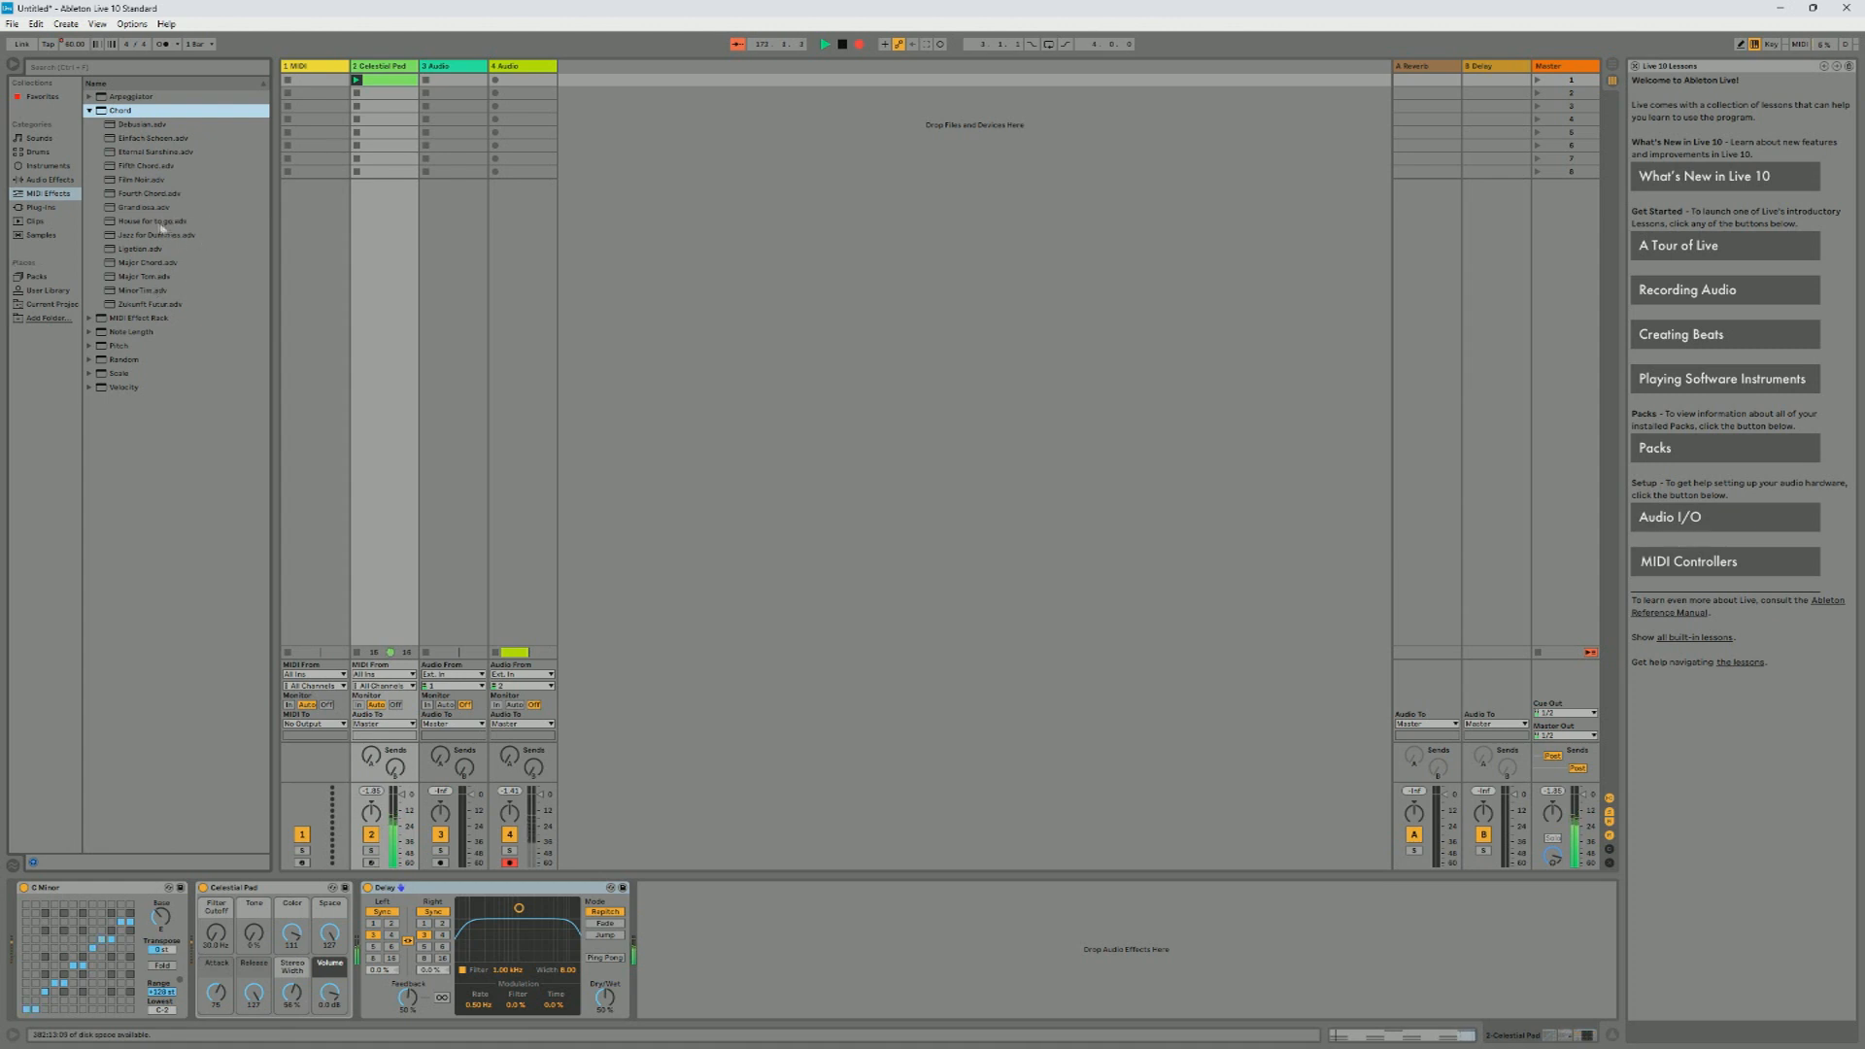
double_click(169, 112)
click(250, 890)
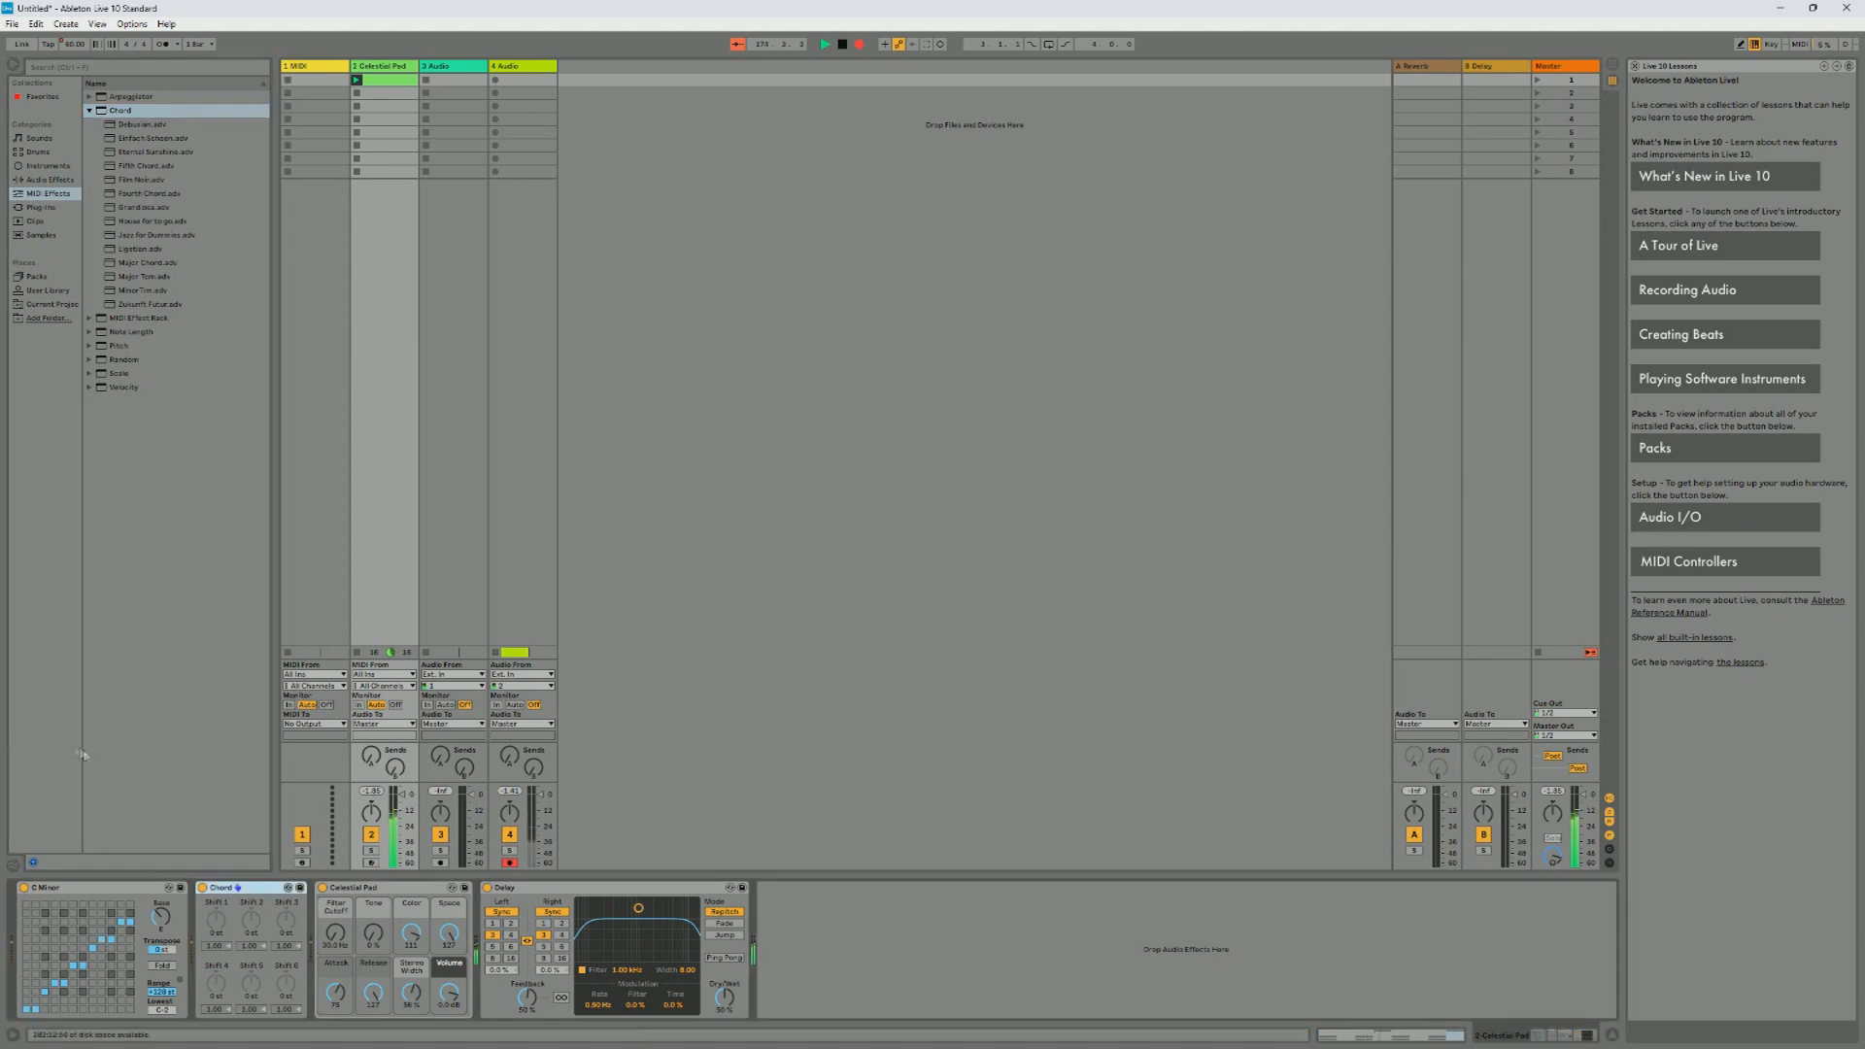
drag(259, 888, 64, 917)
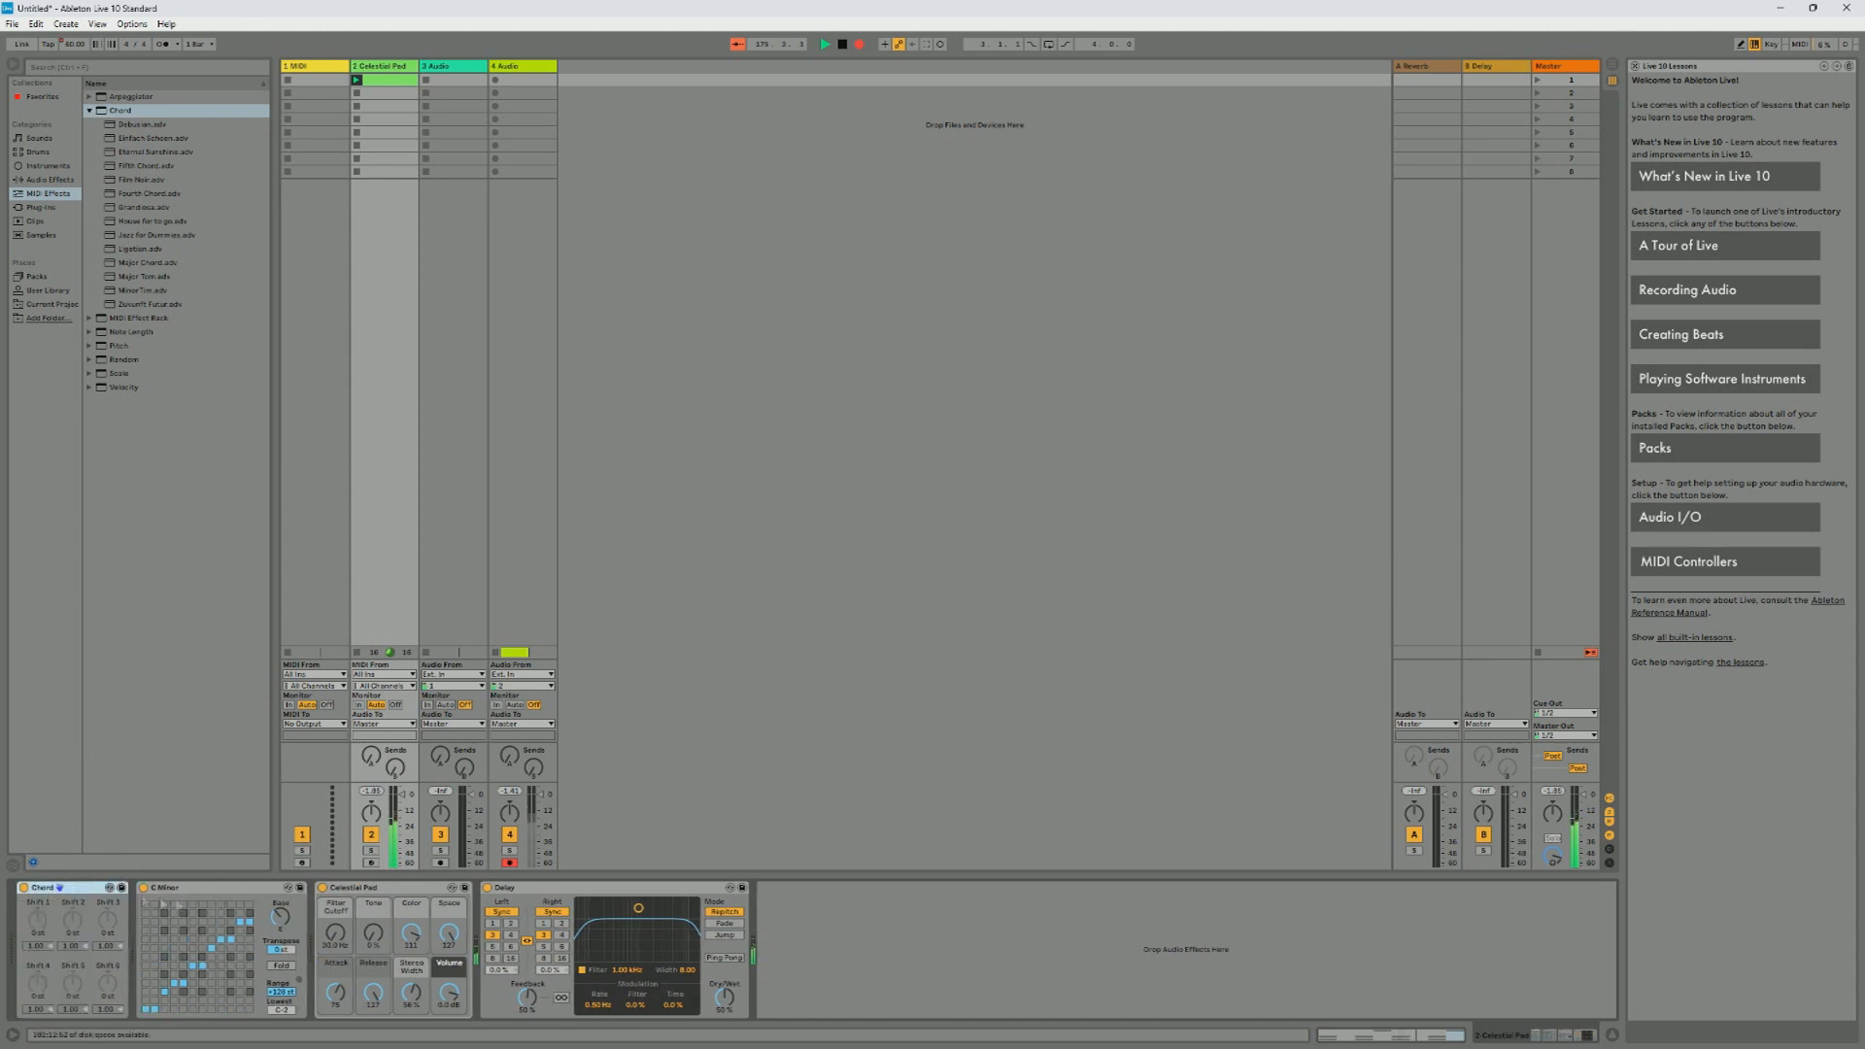
drag(47, 935, 47, 917)
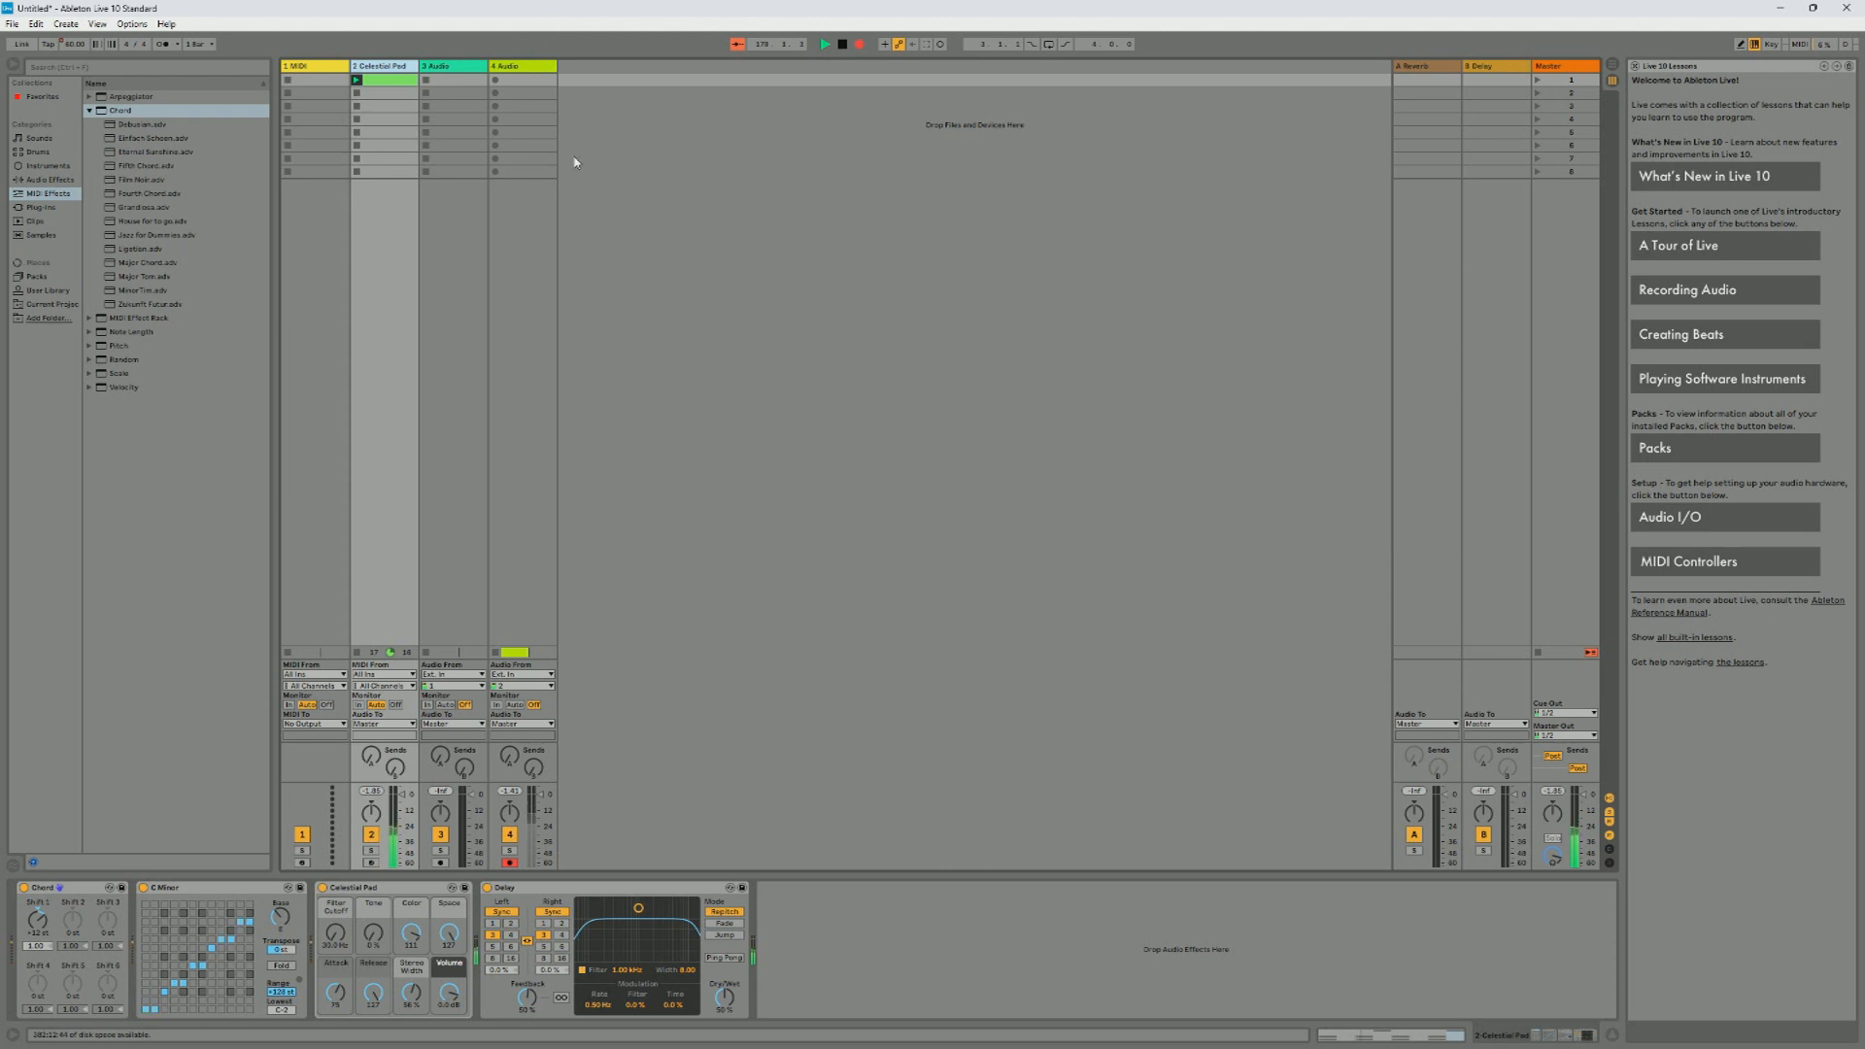
Step: Copy the C Minor device from the Celestial Pad track to the empty 1 MIDI track
click(327, 70)
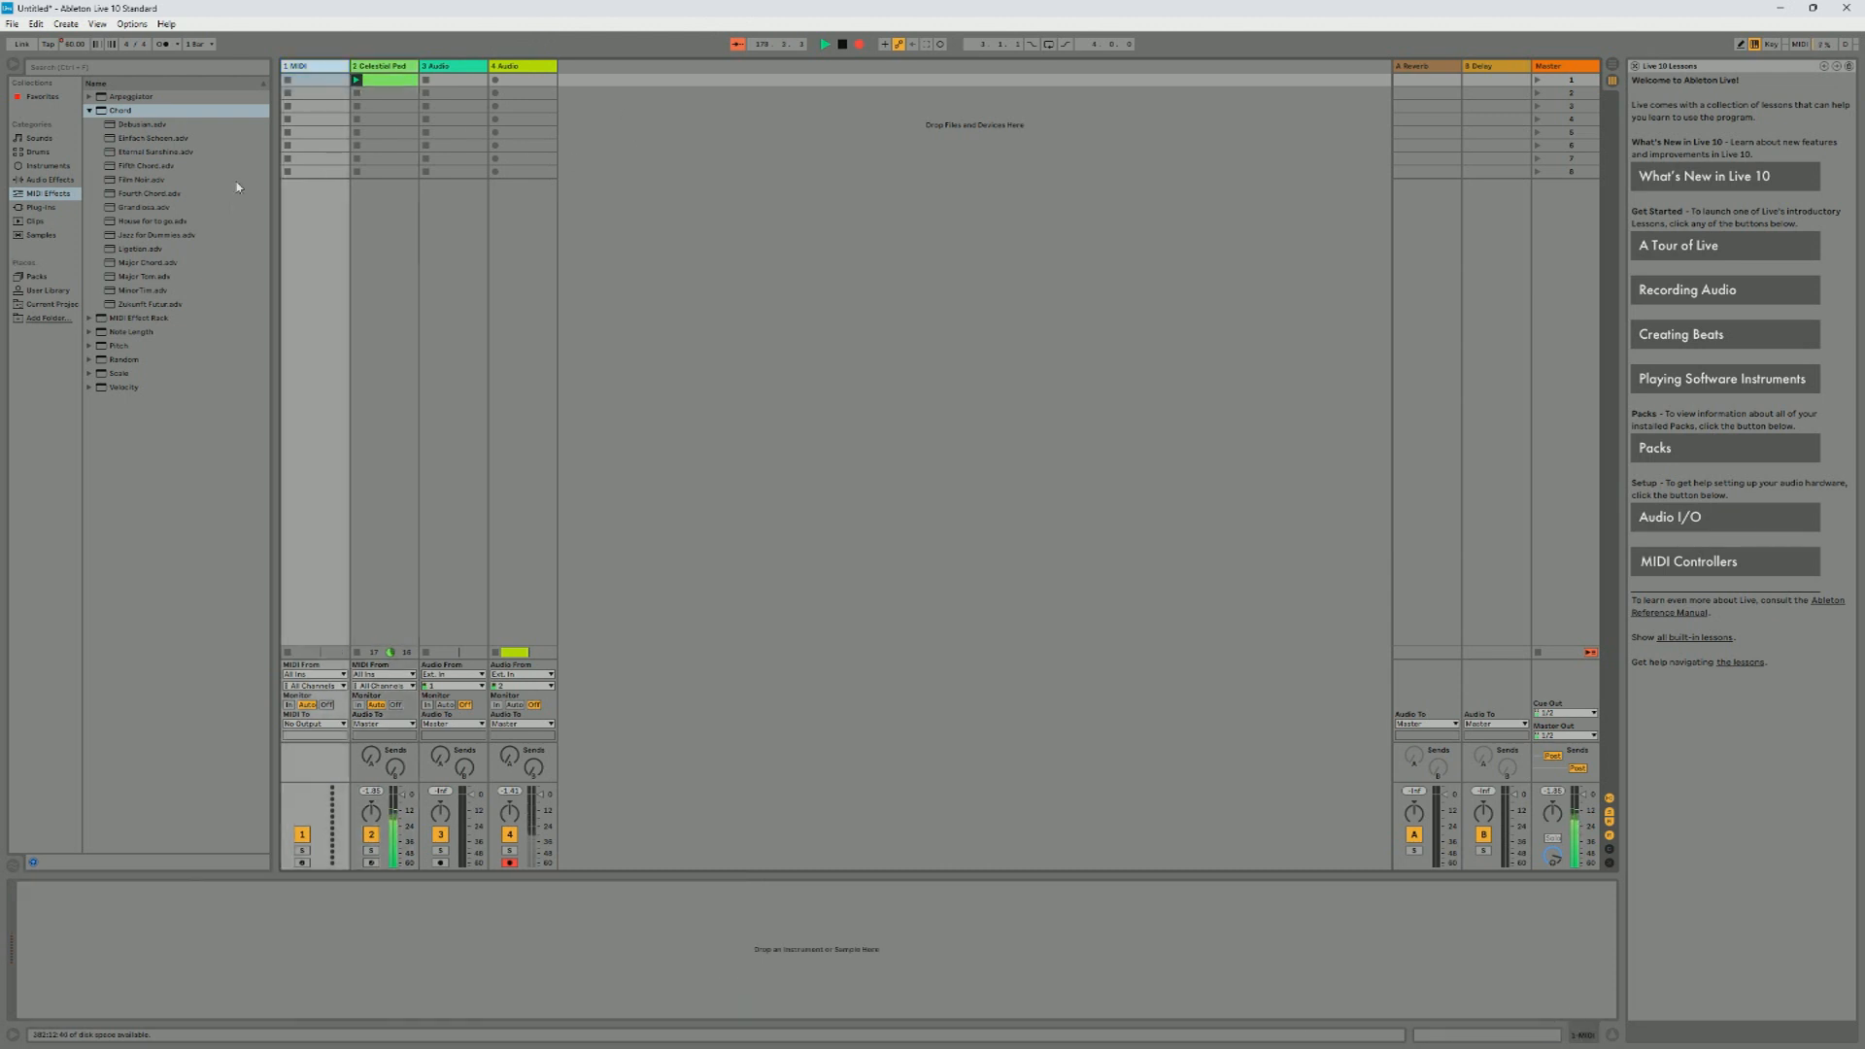
right_click(199, 888)
click(262, 908)
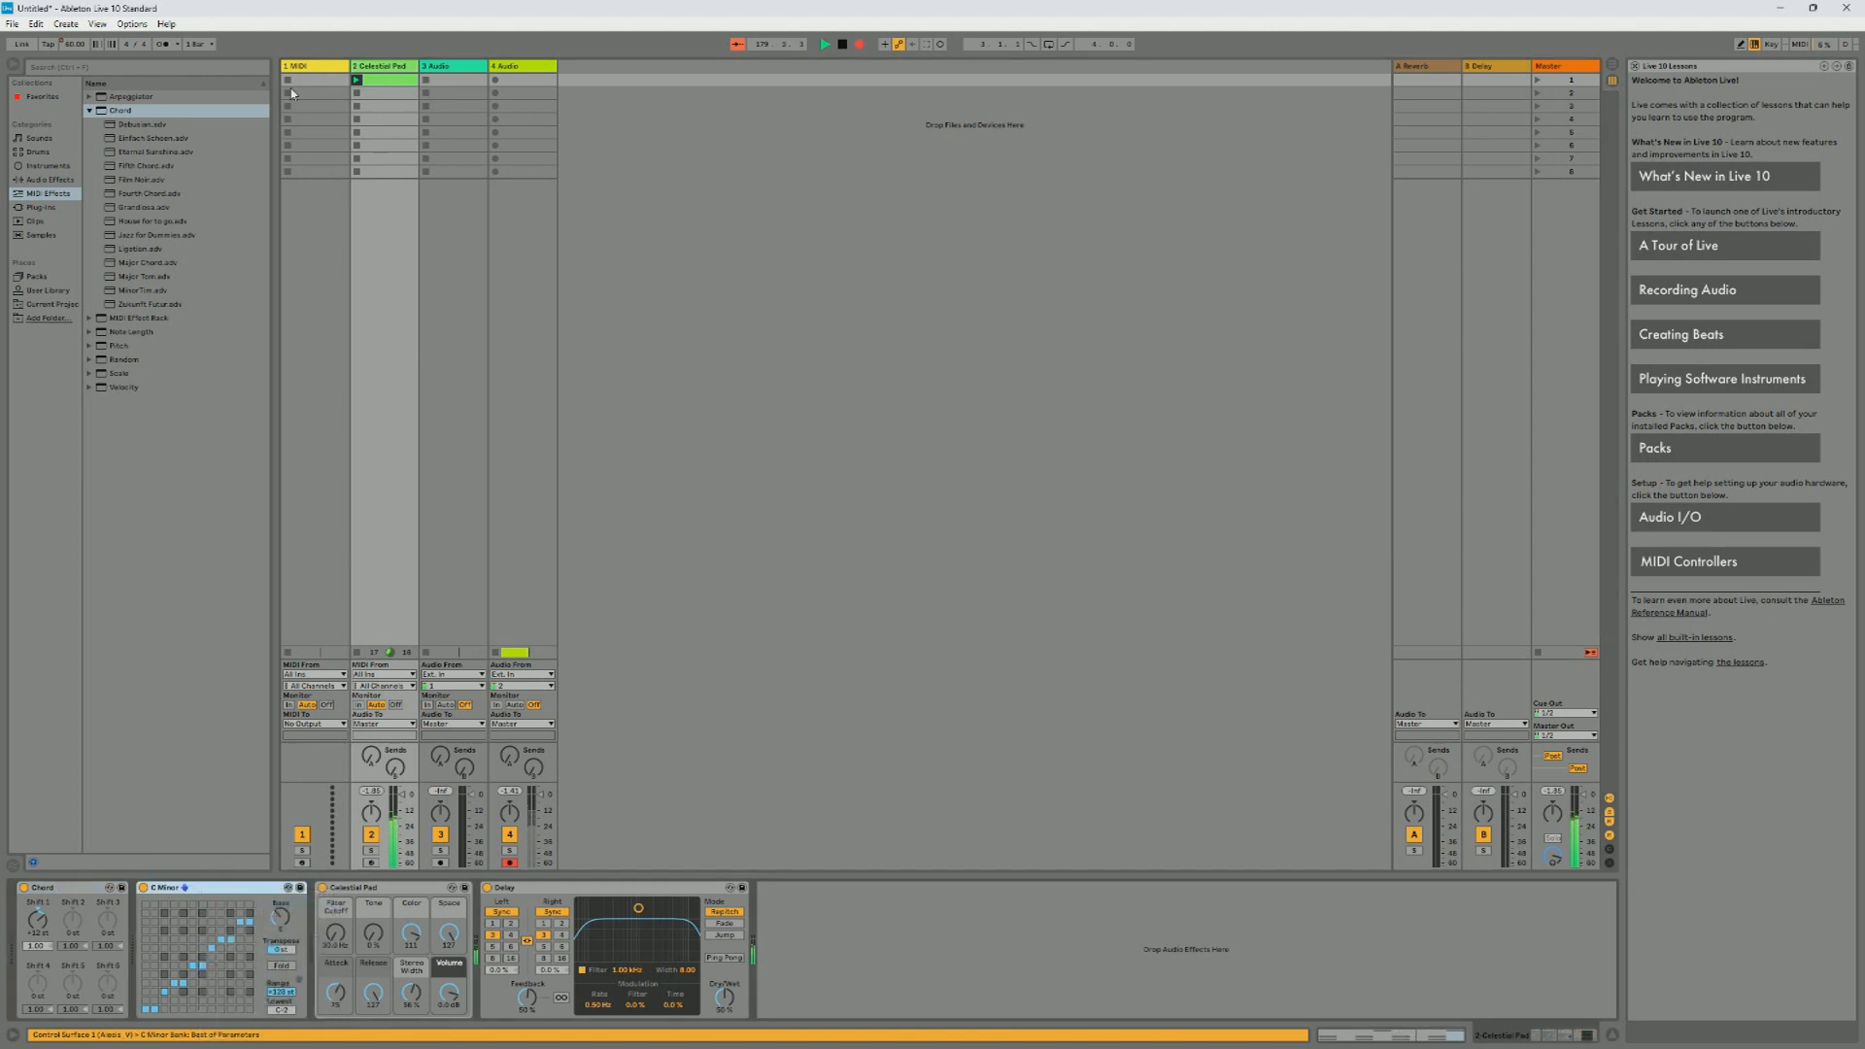
click(314, 68)
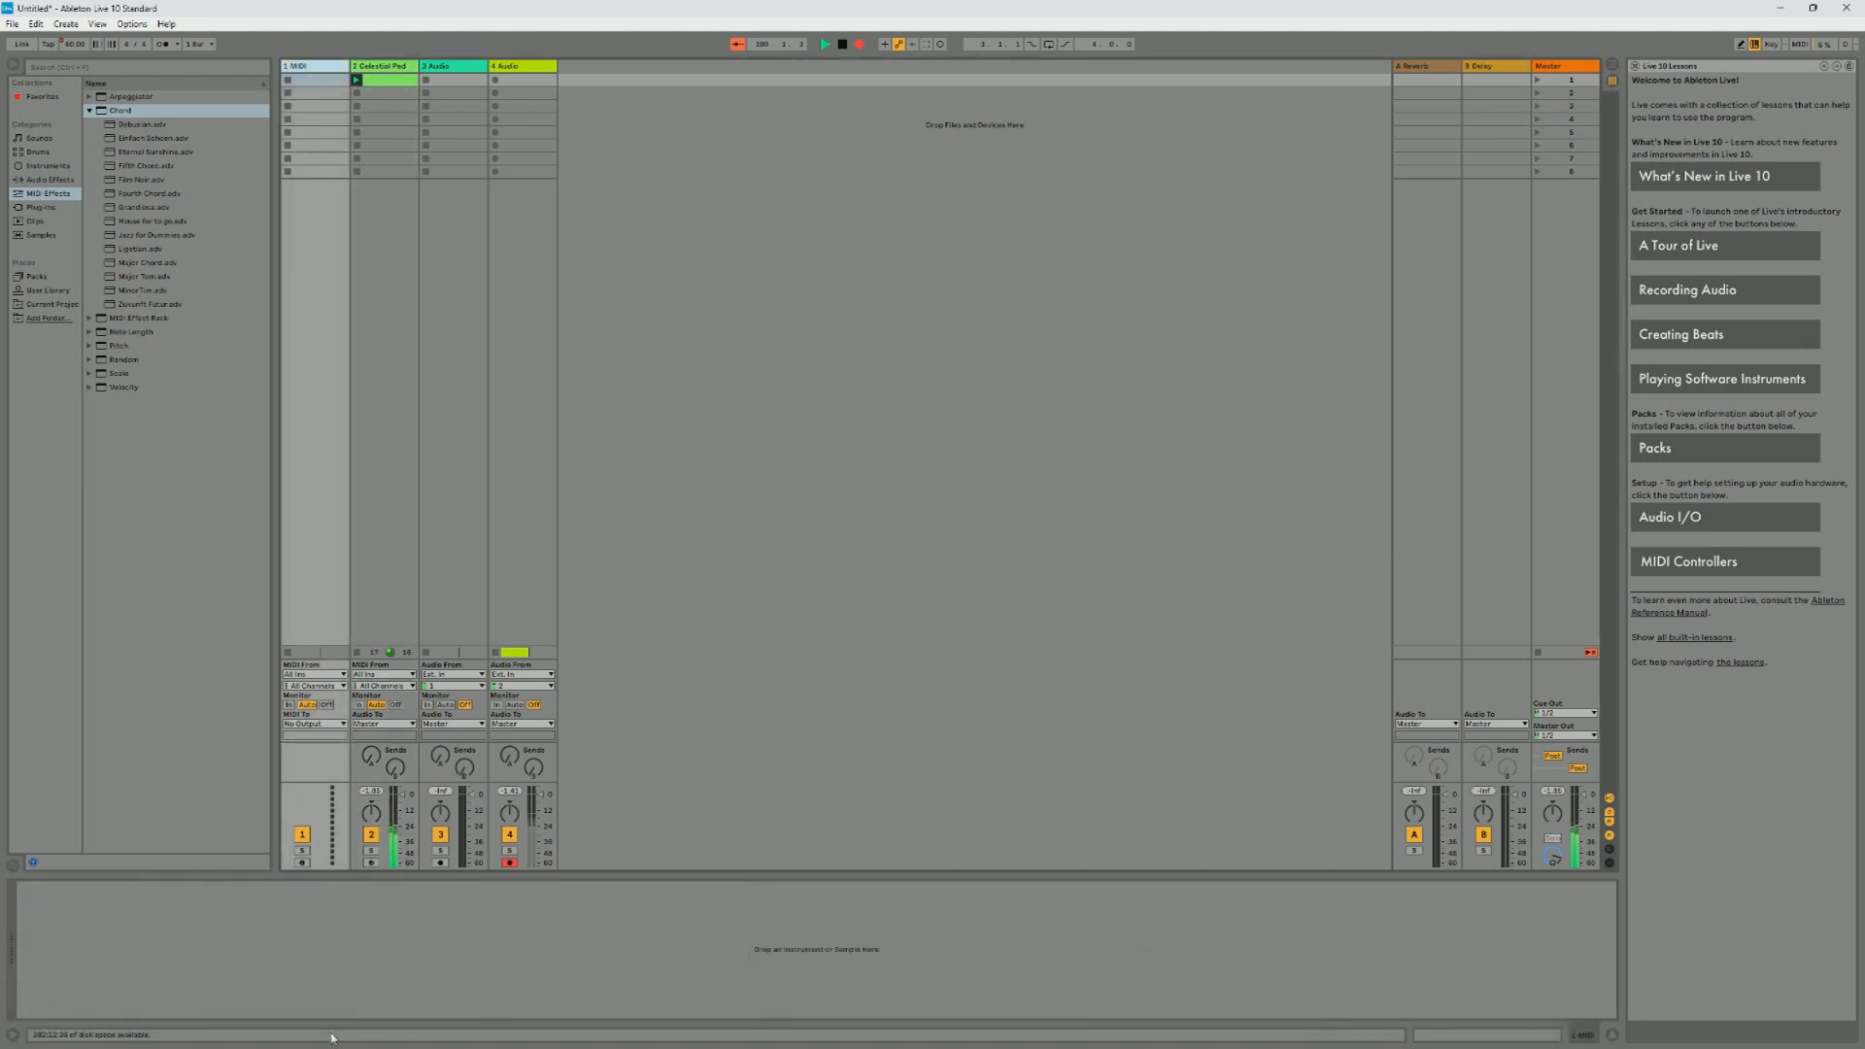
key(ctrl+v)
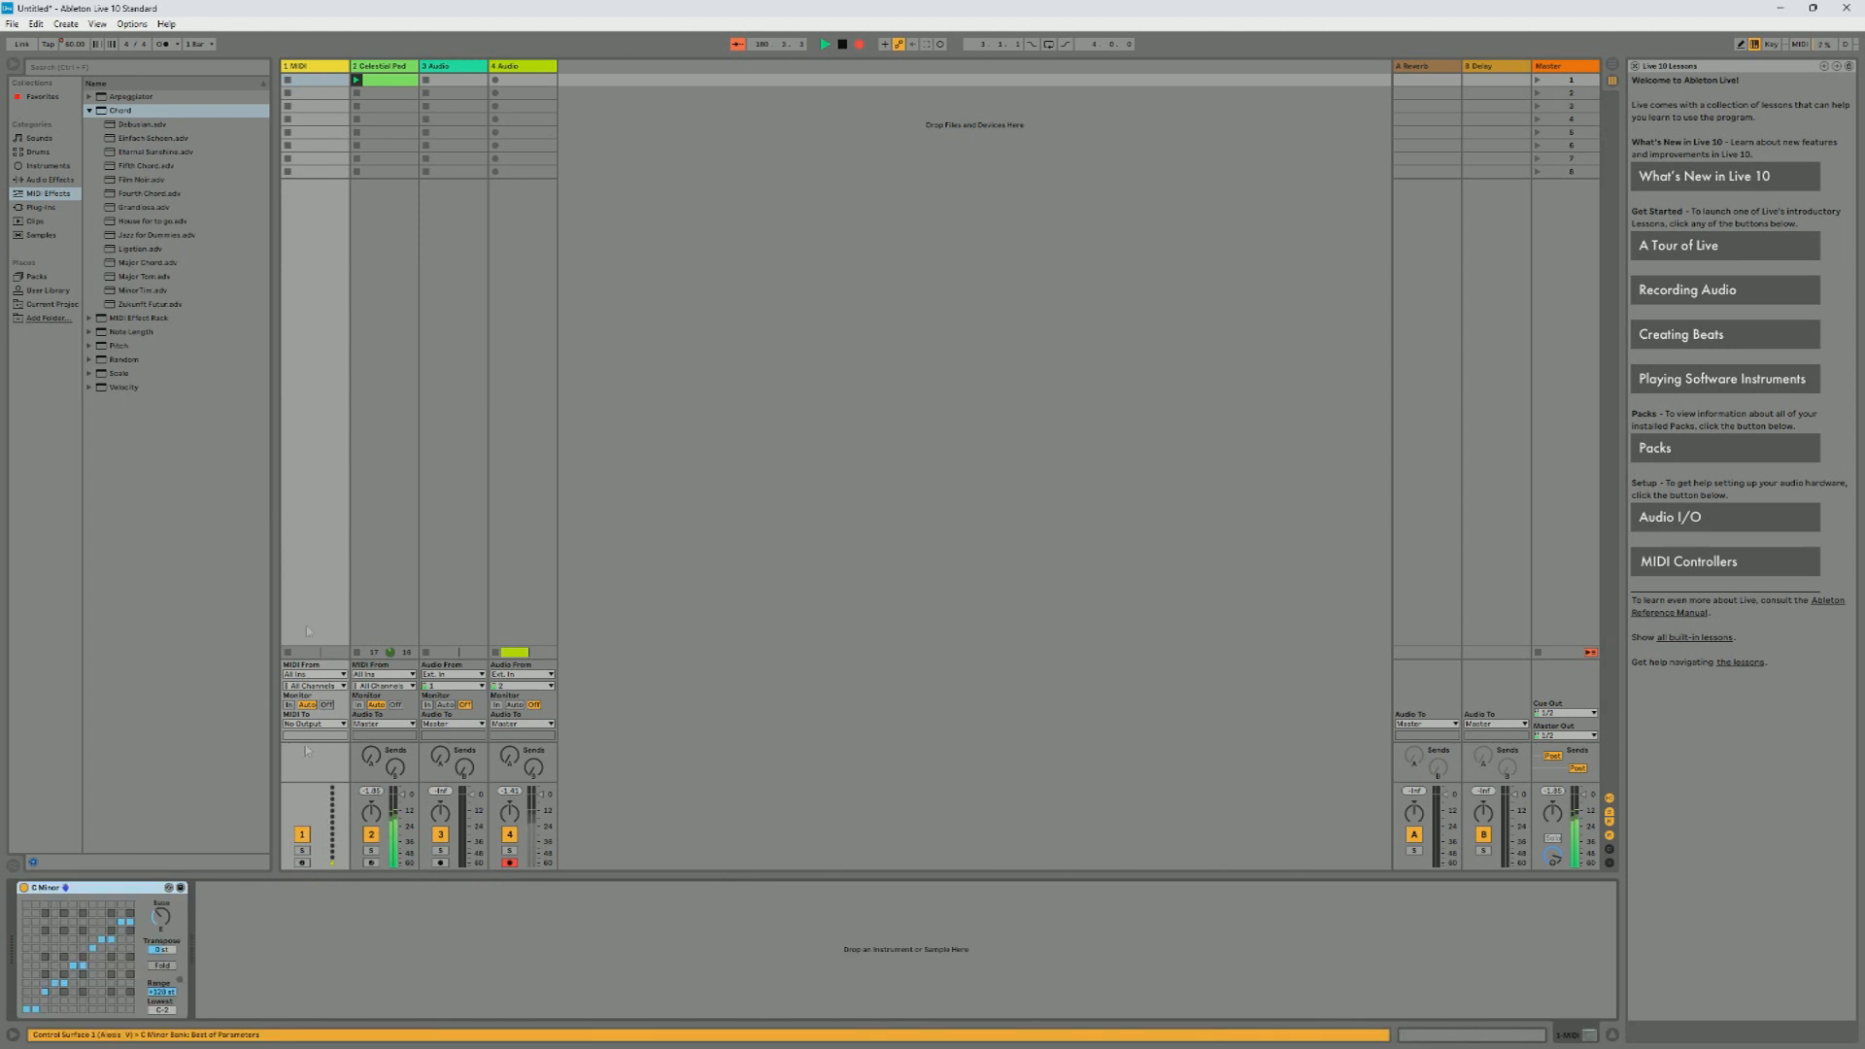
Step: Load the Outland Bell preset from the Mallets instrument racks onto the 1 MIDI track
click(48, 179)
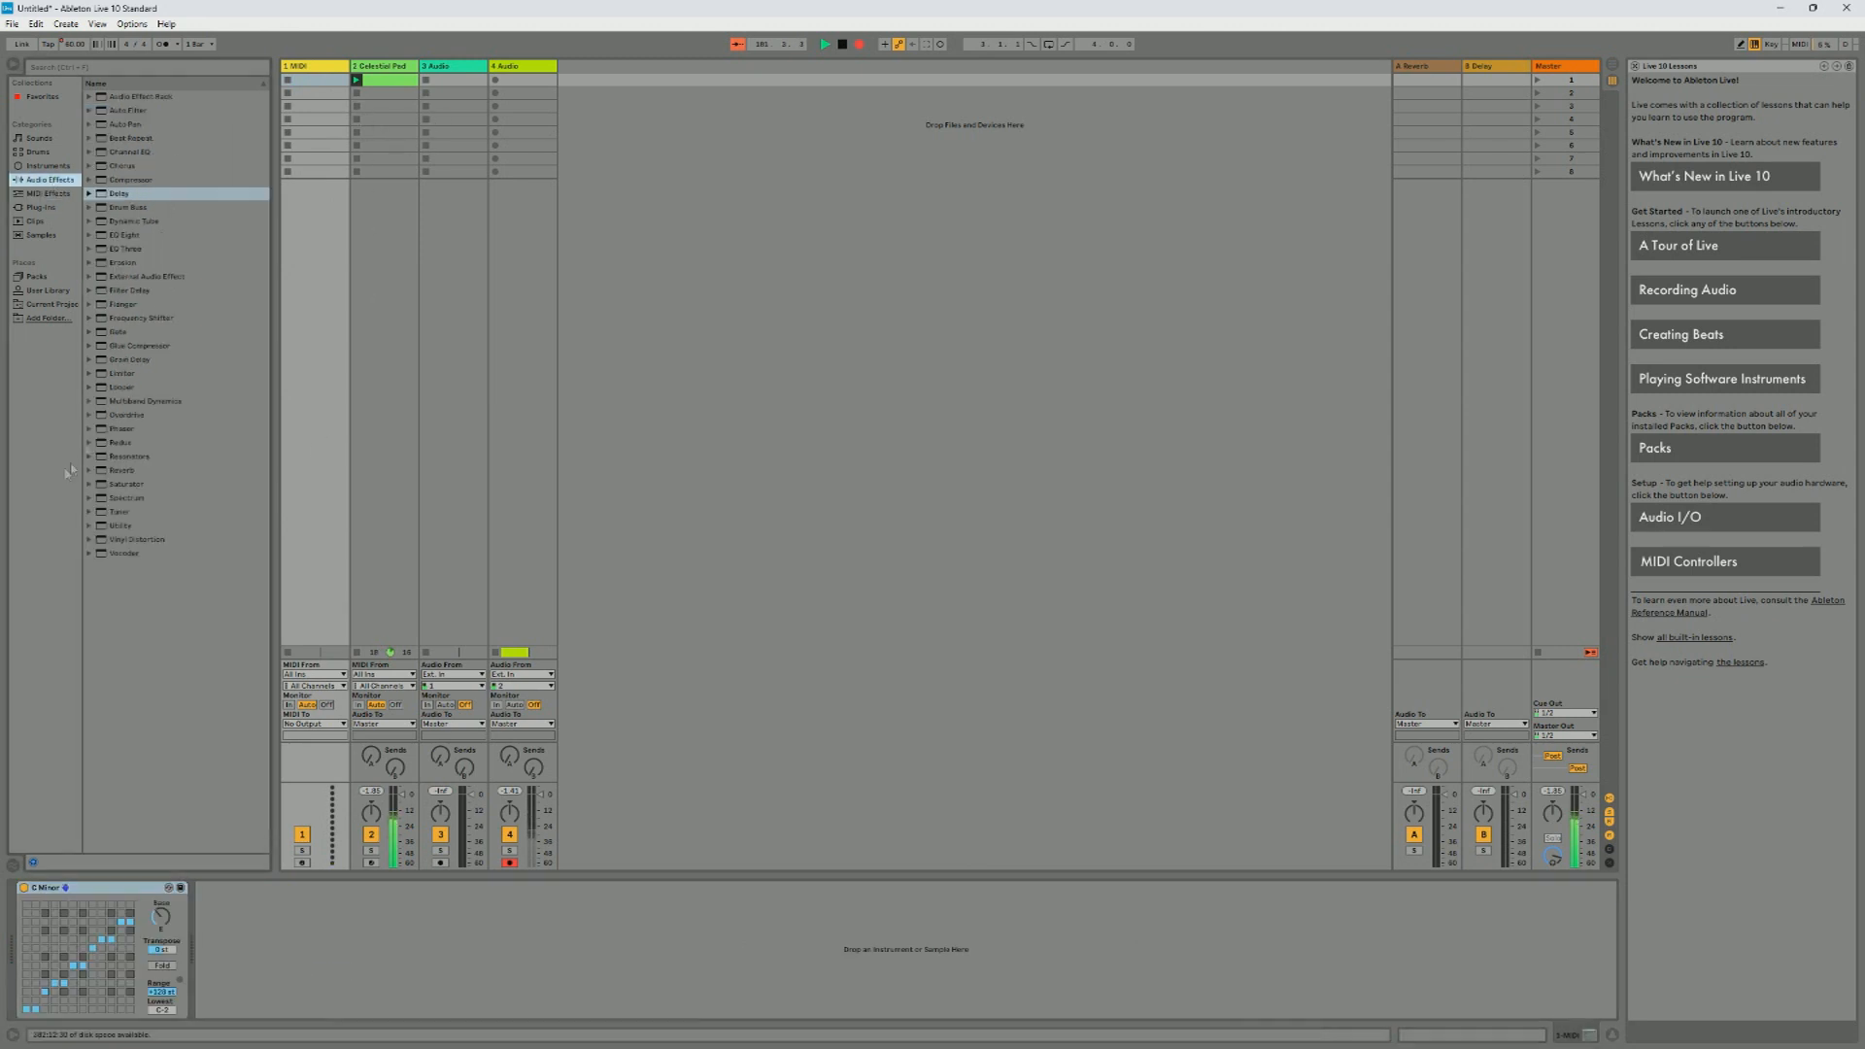
click(48, 165)
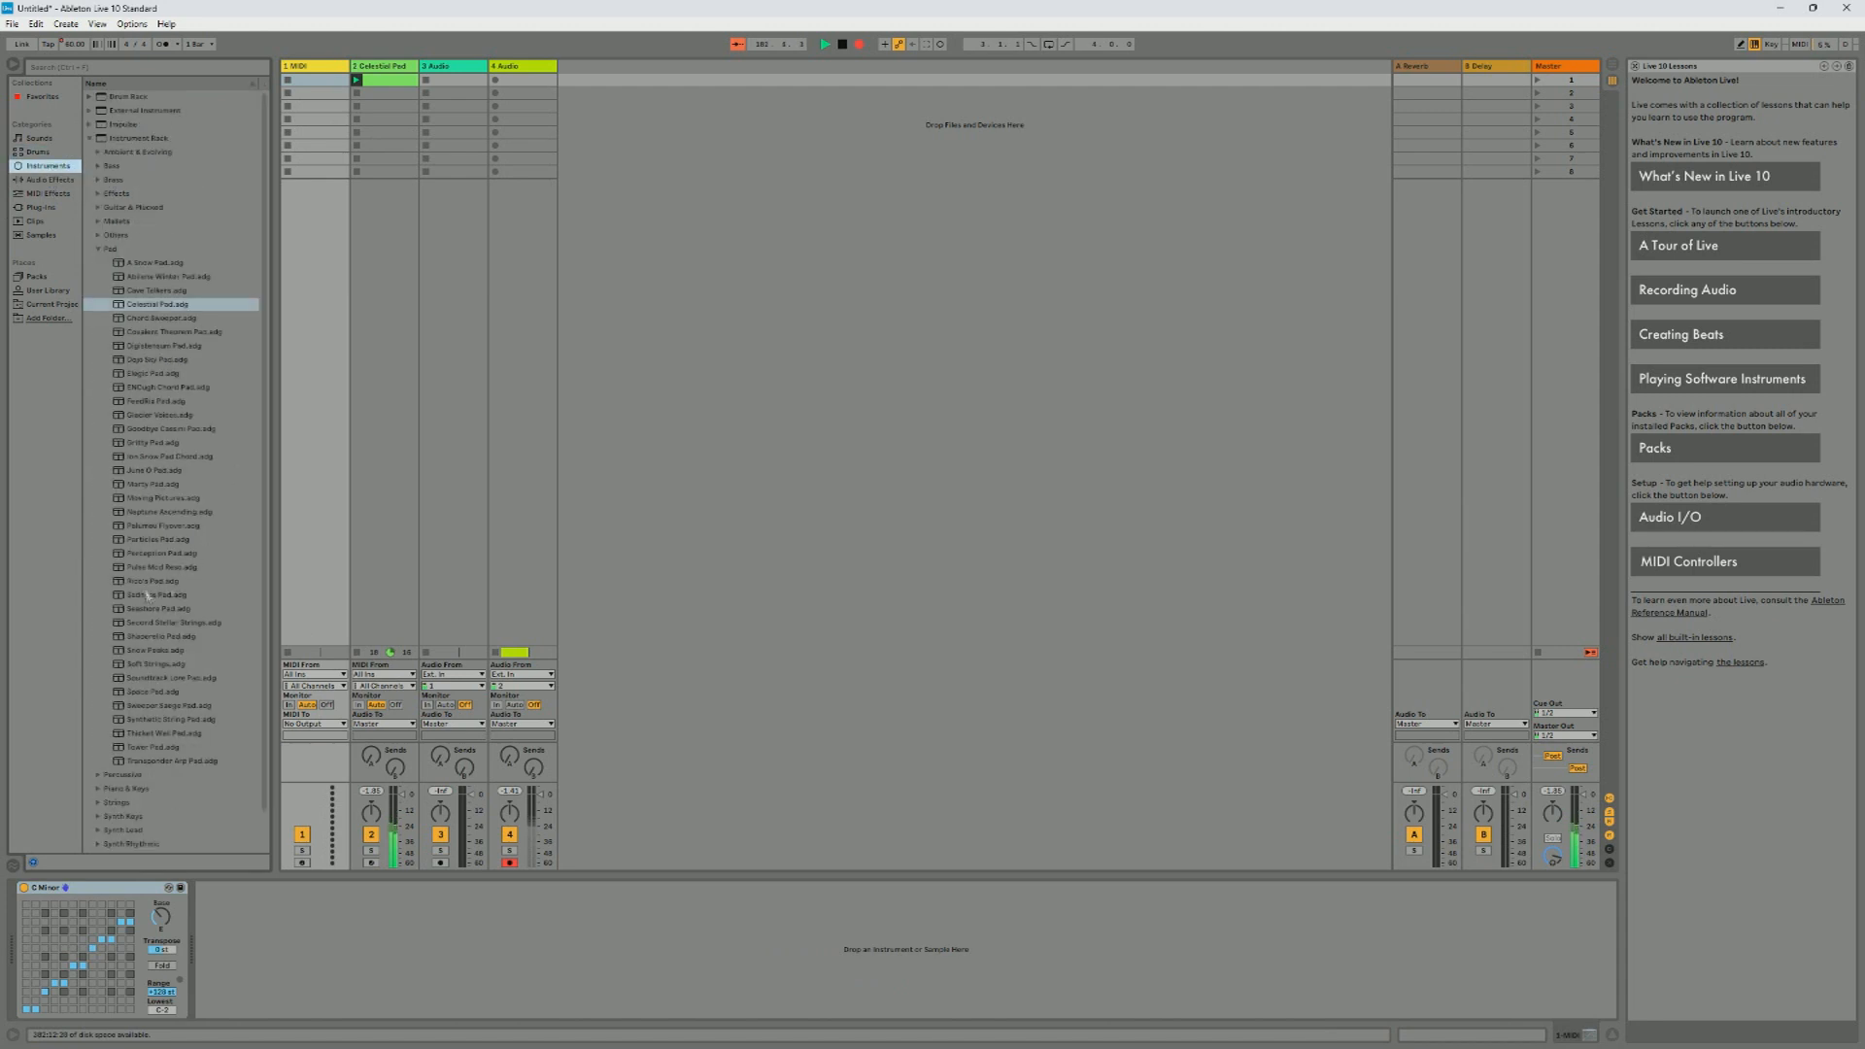
scroll(169, 808, down, 3)
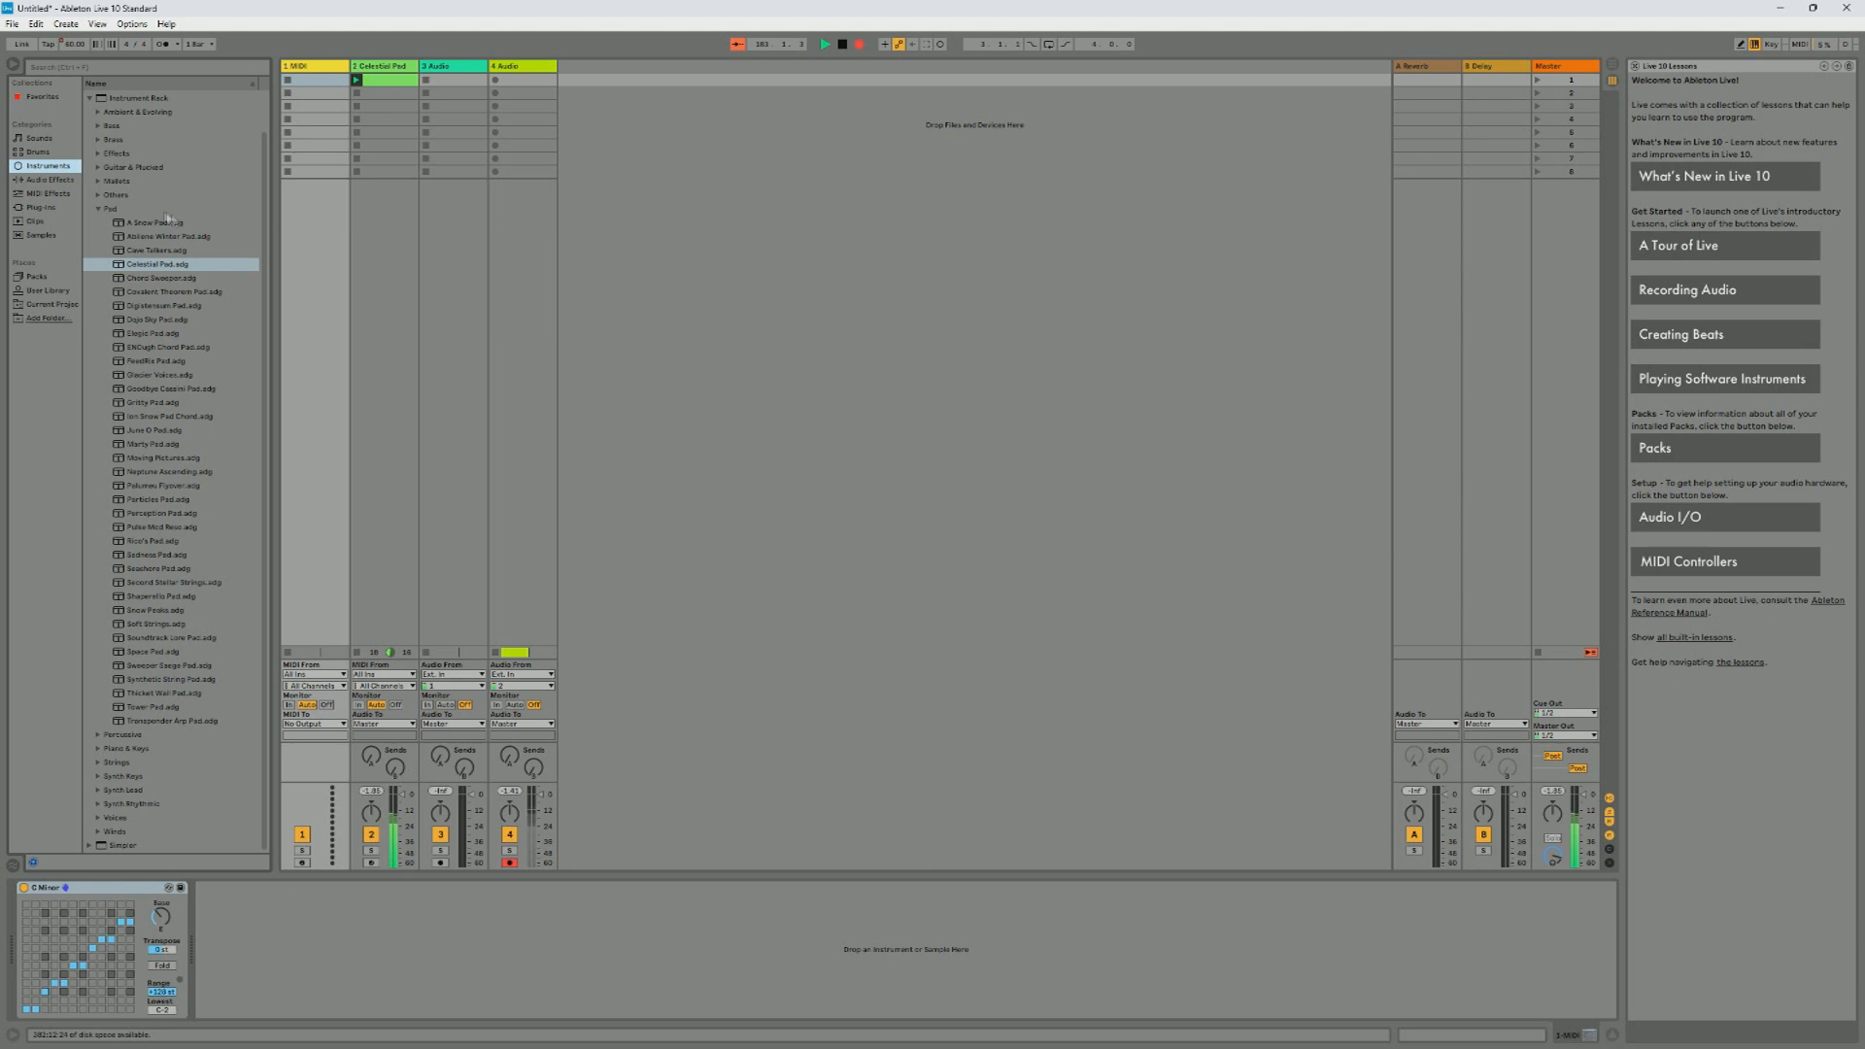
click(98, 182)
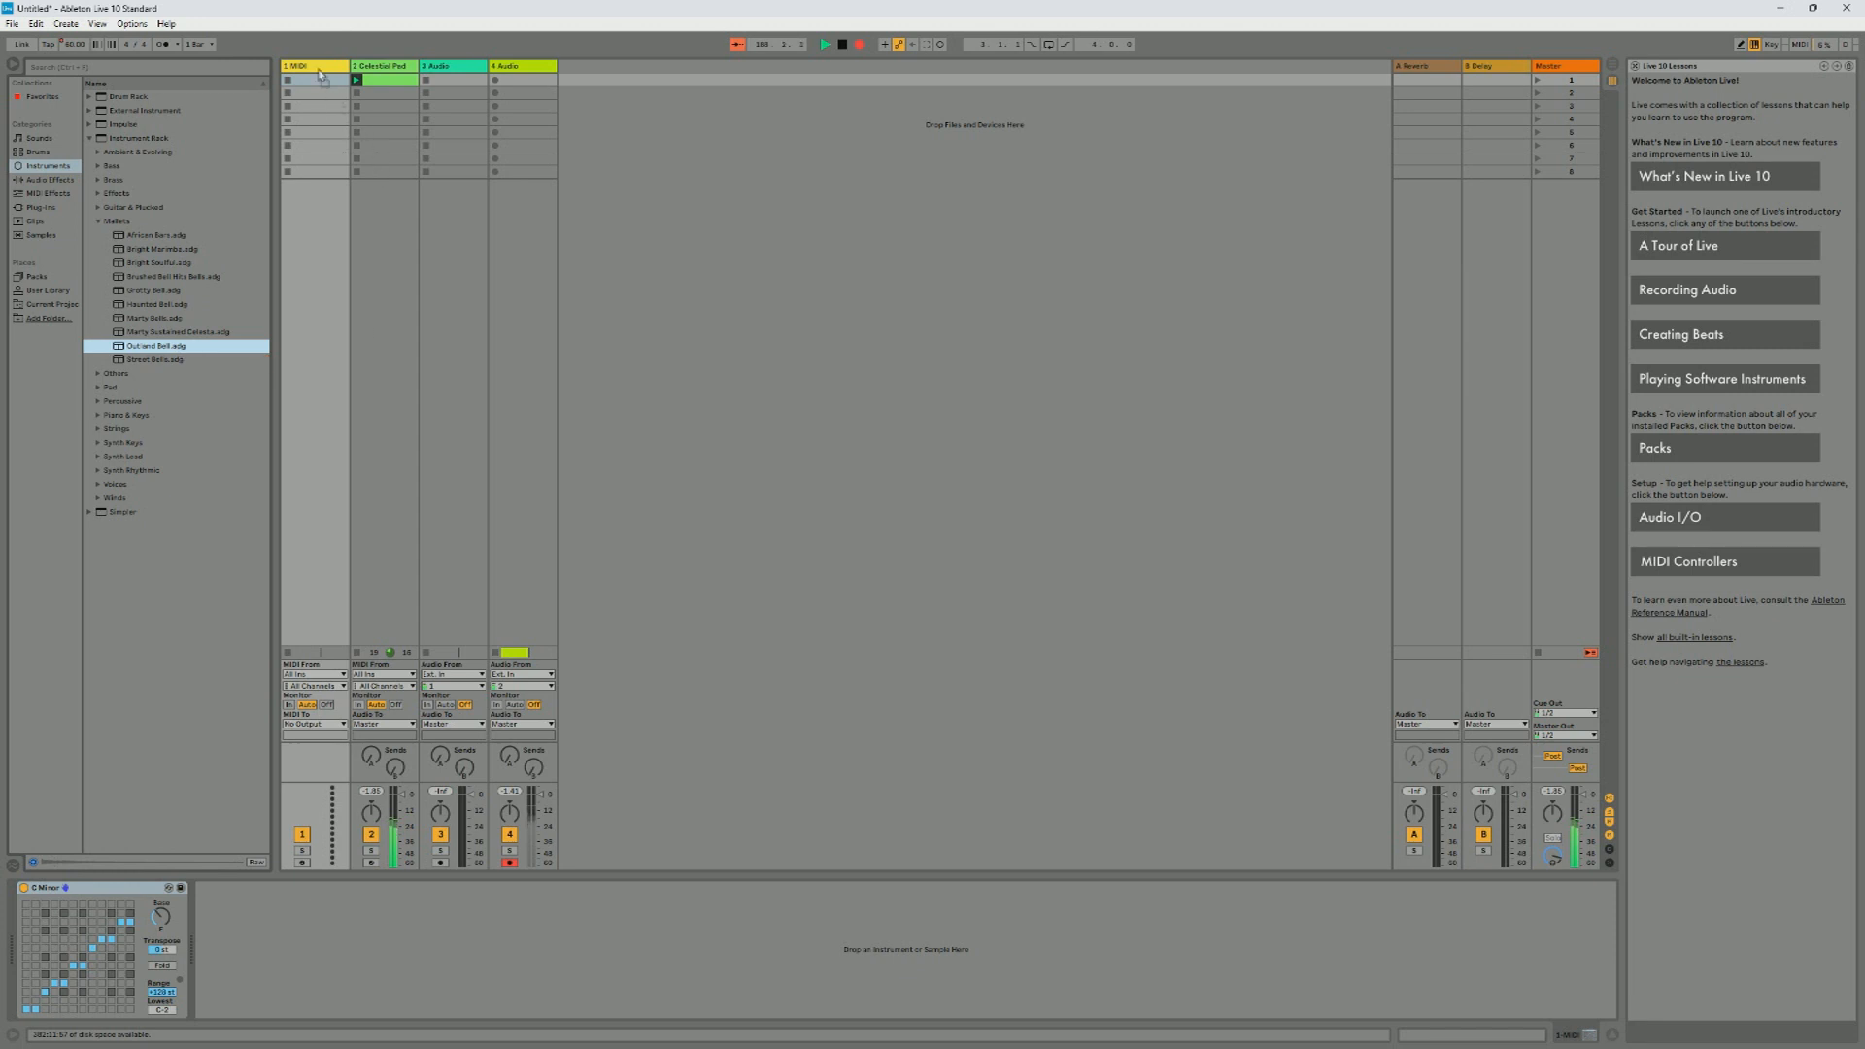
drag(309, 64, 312, 68)
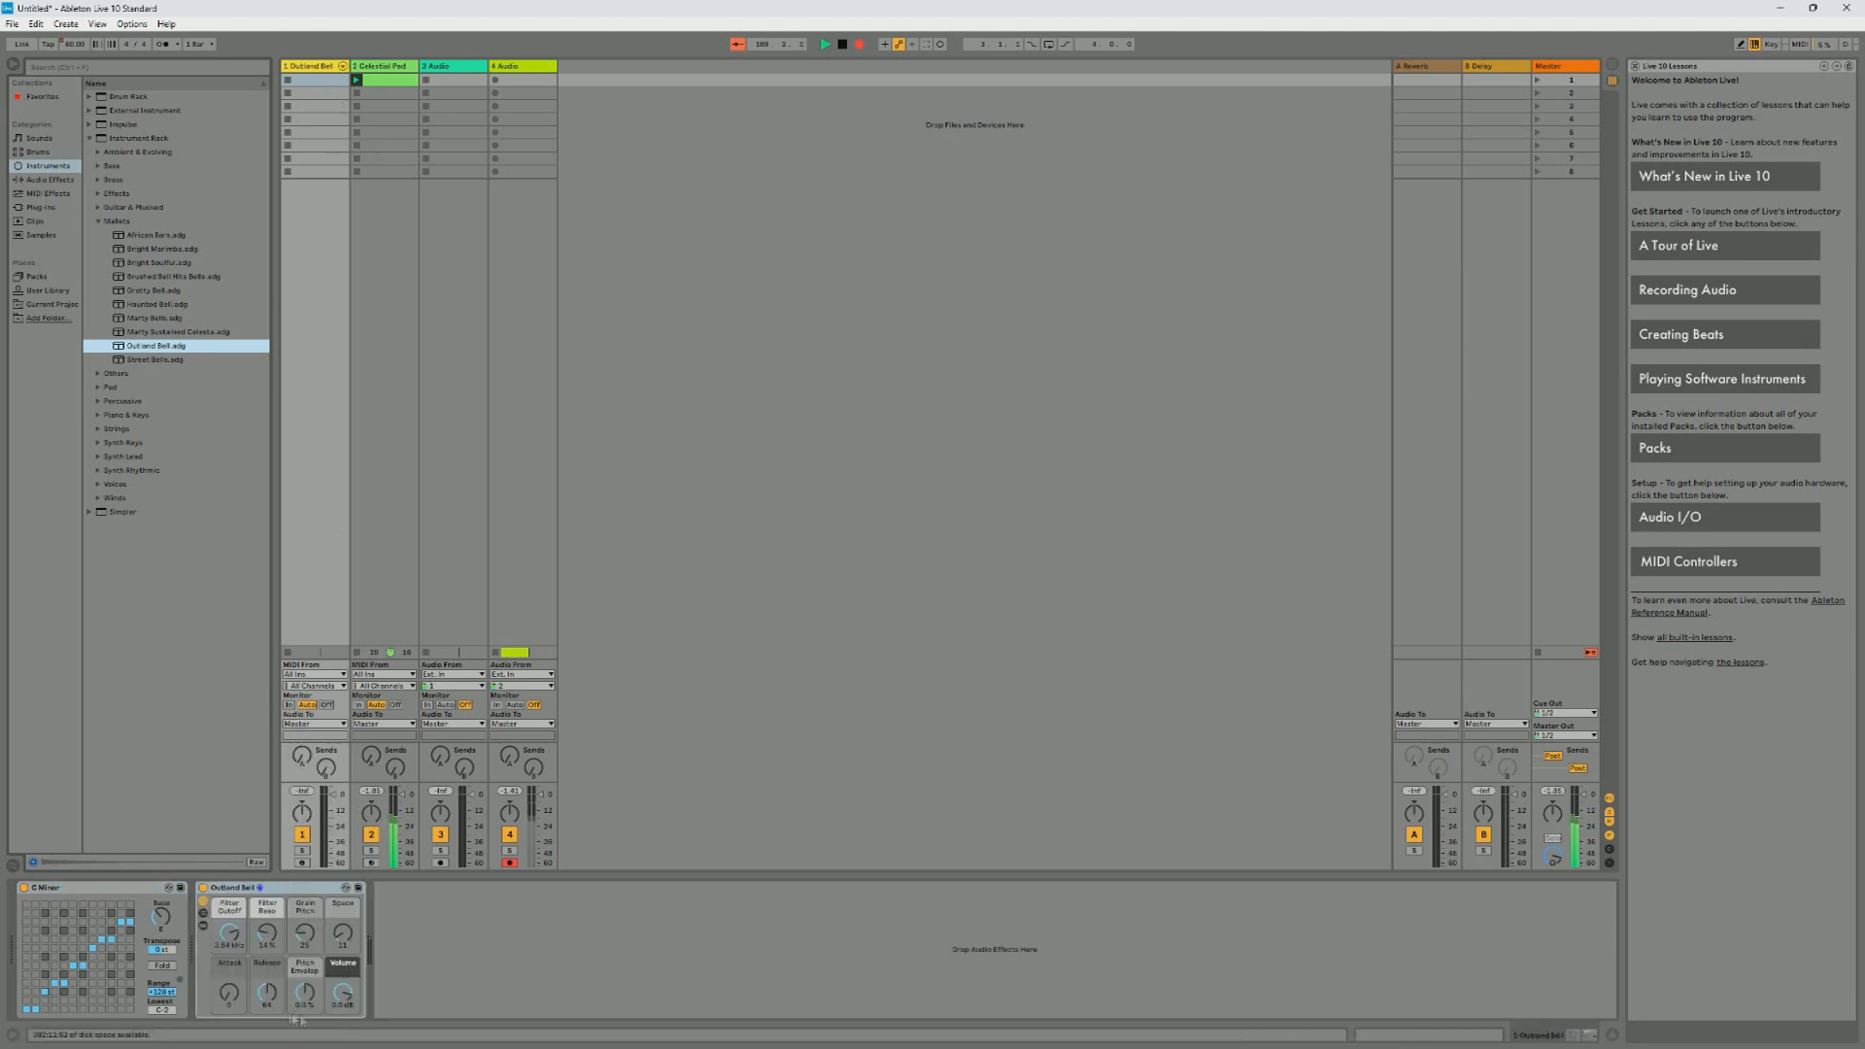
Step: Raise the Outland Bell rack's Attack macro, and arm its track for recording before re-arming the 4 Audio track
drag(229, 992, 229, 982)
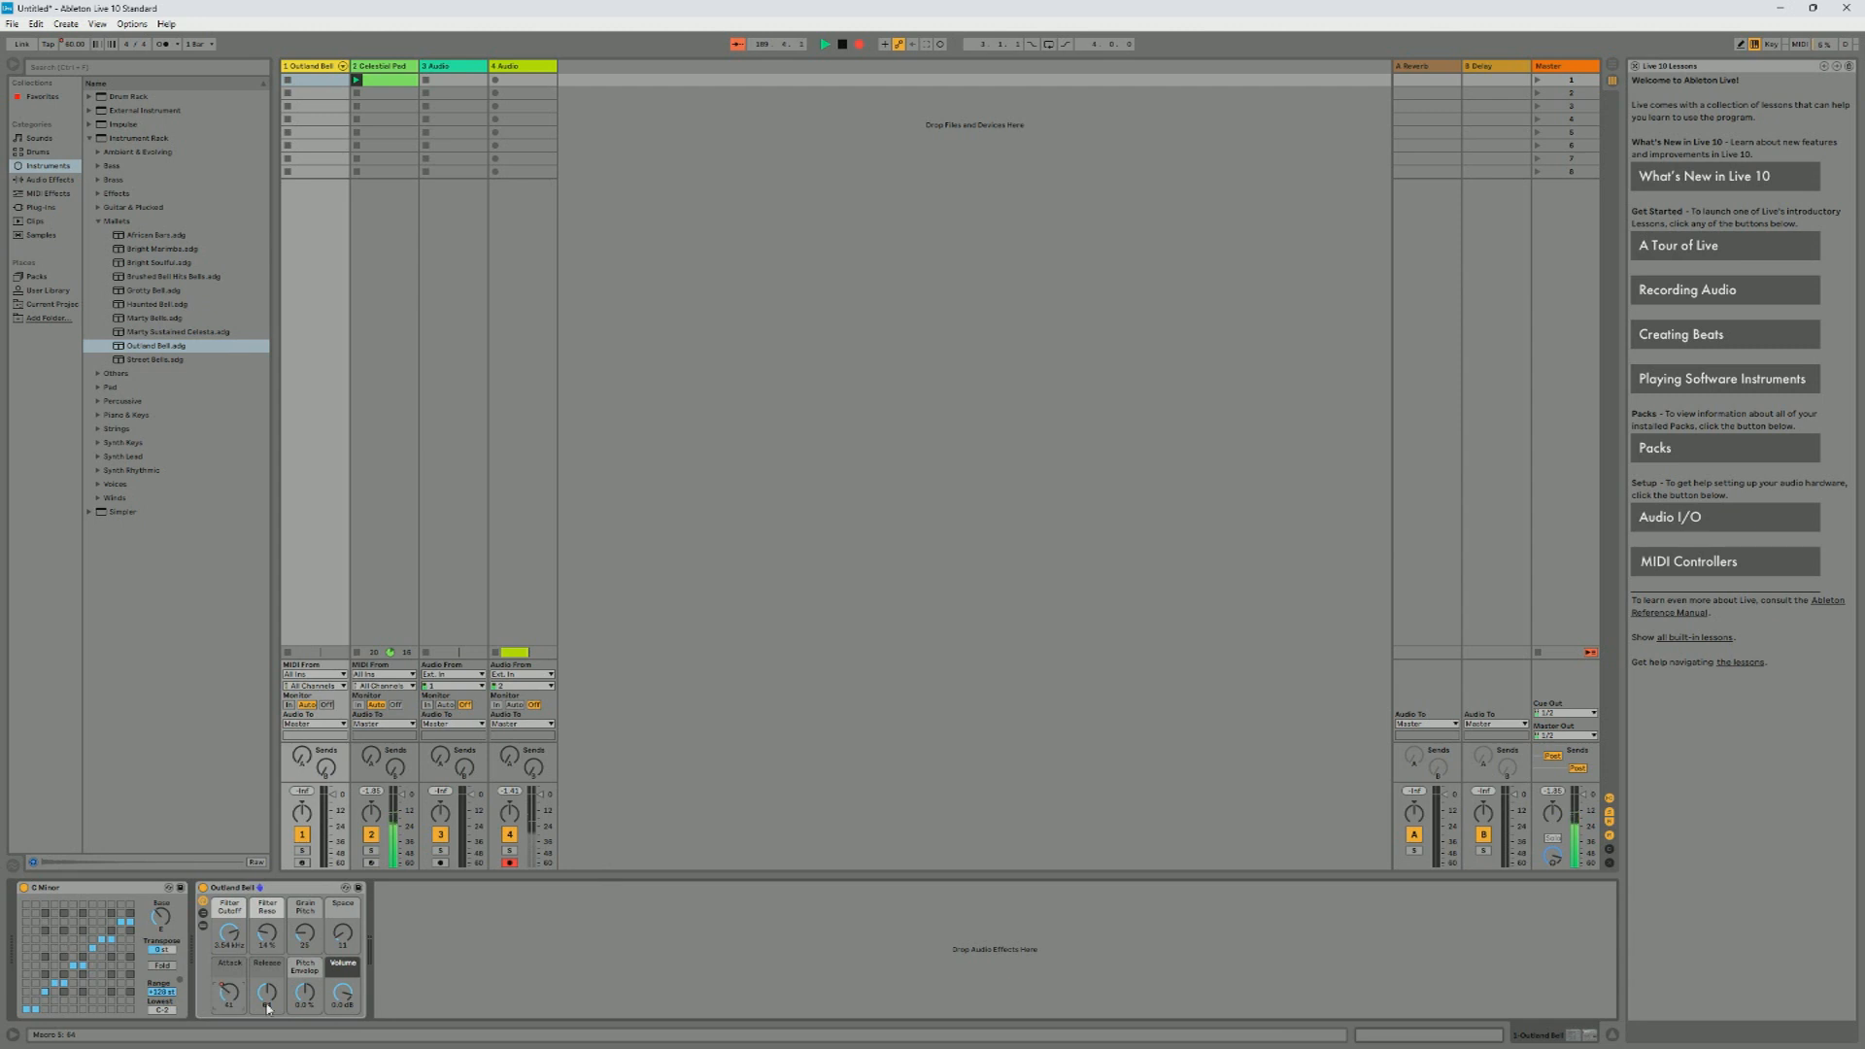
click(302, 862)
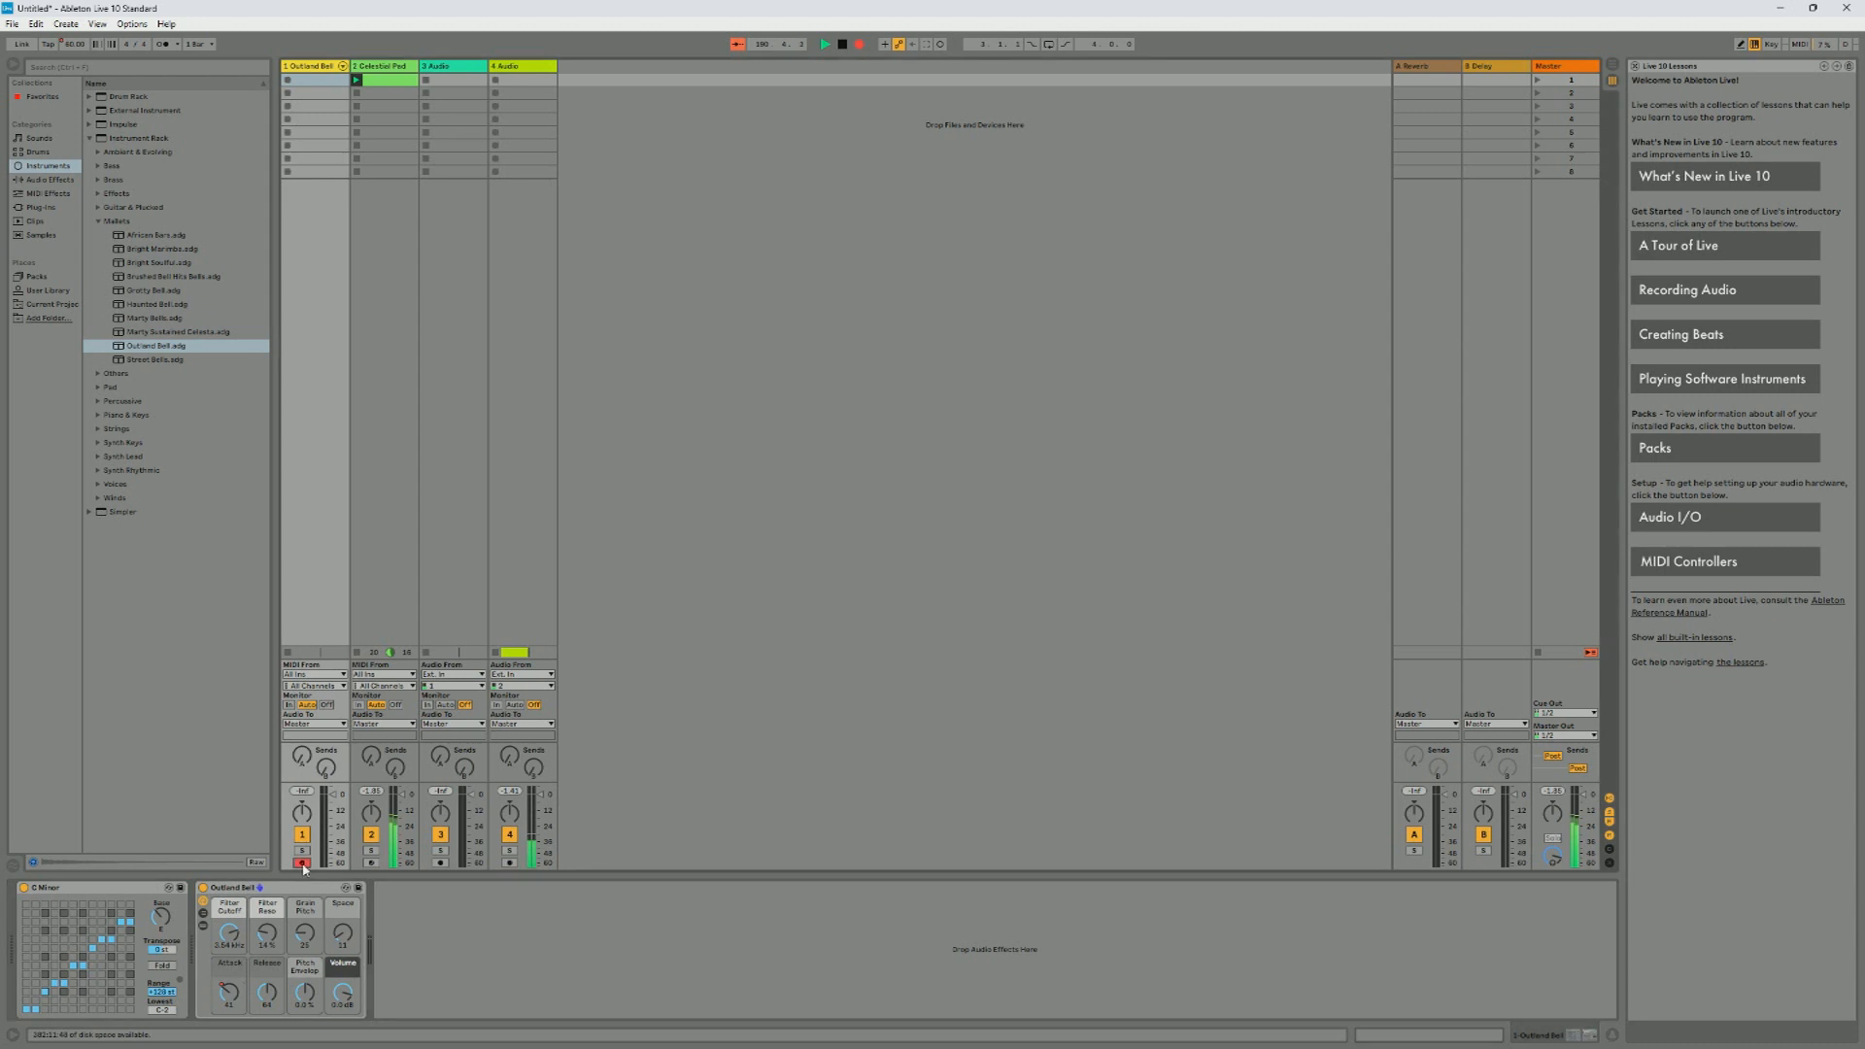
click(509, 863)
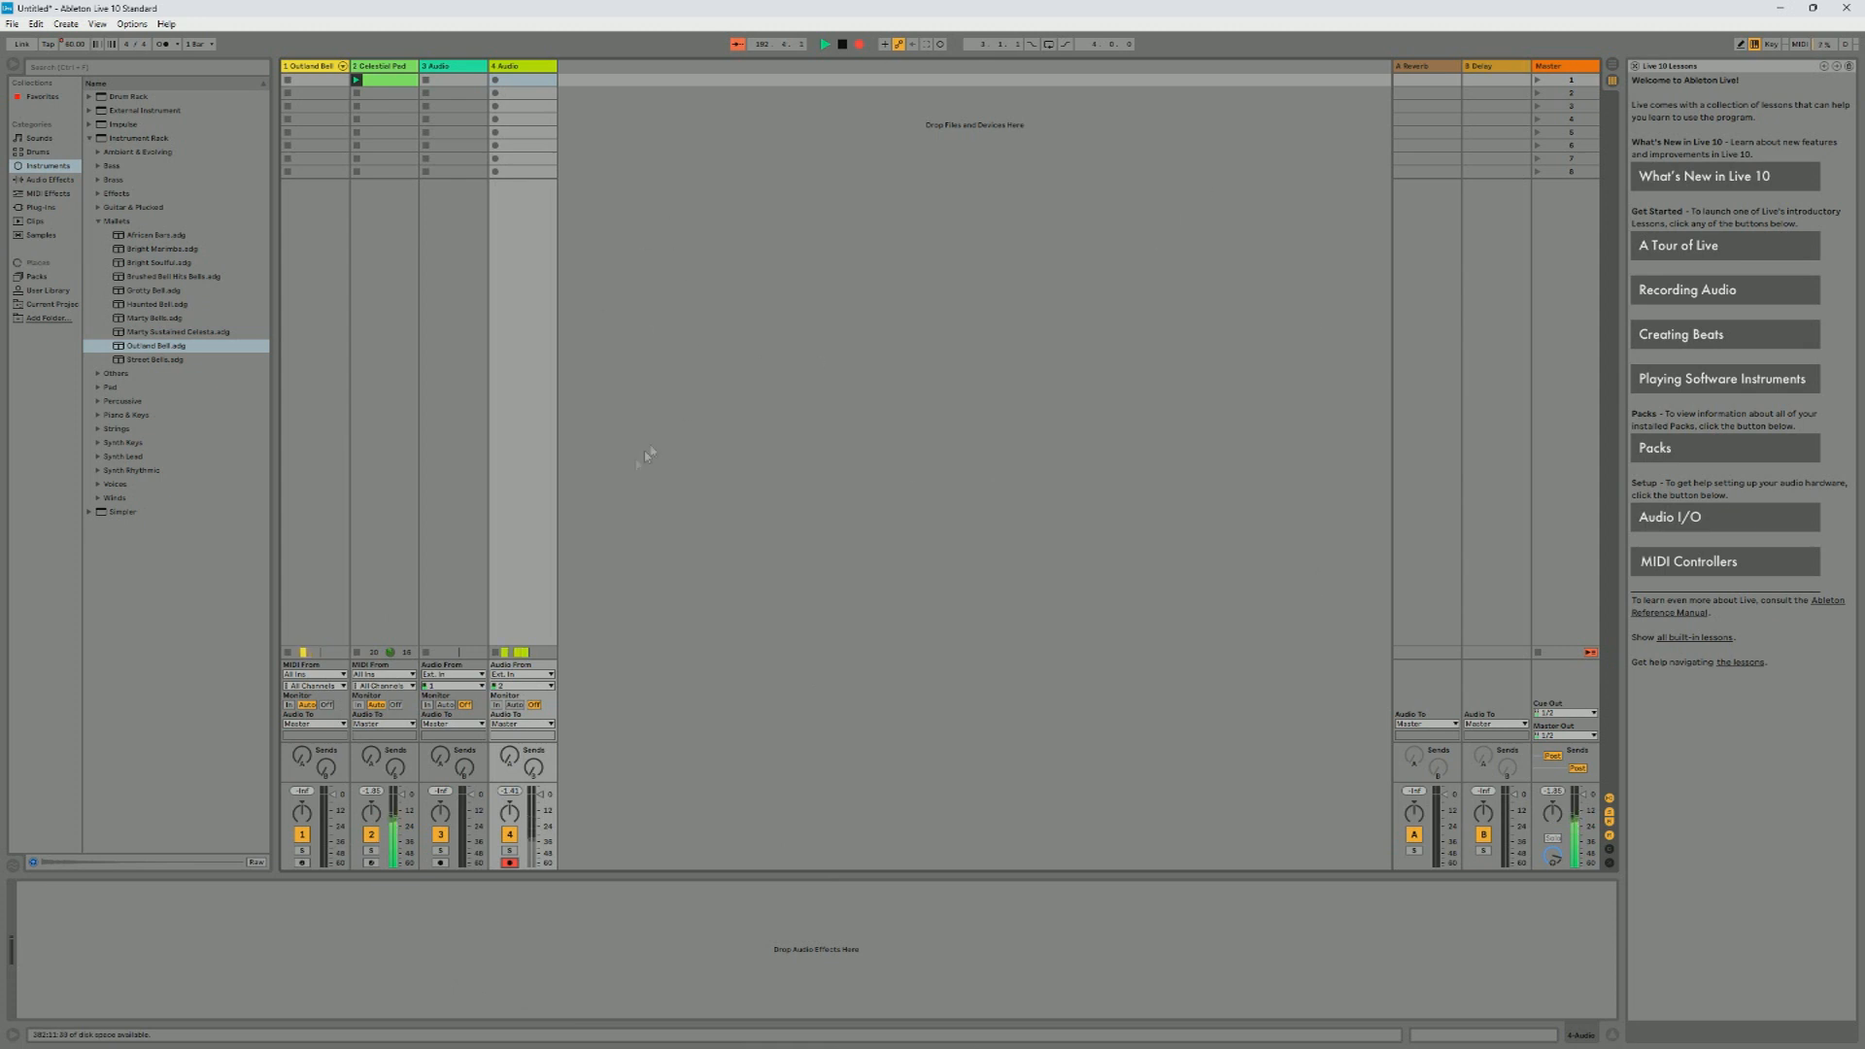
Step: Create an empty MIDI clip in the first slot of the Outland Bell track
click(322, 81)
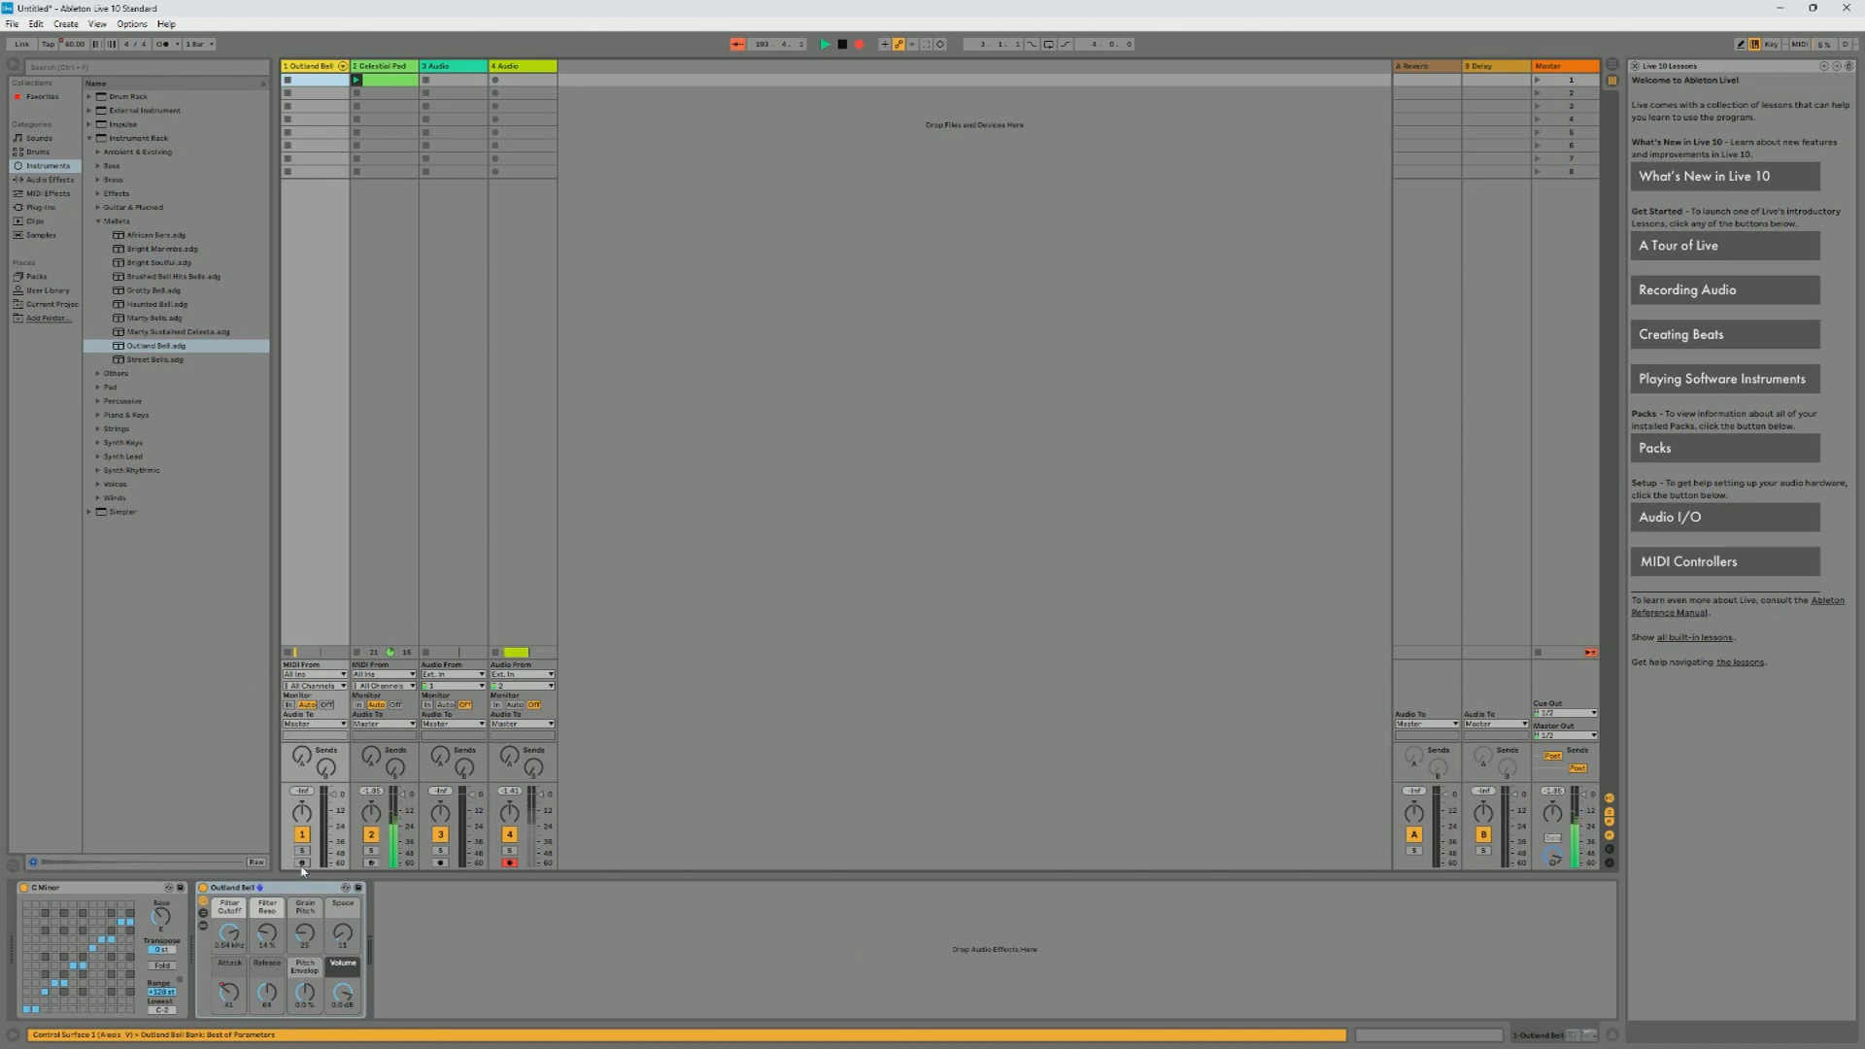
double_click(316, 82)
drag(191, 937, 191, 877)
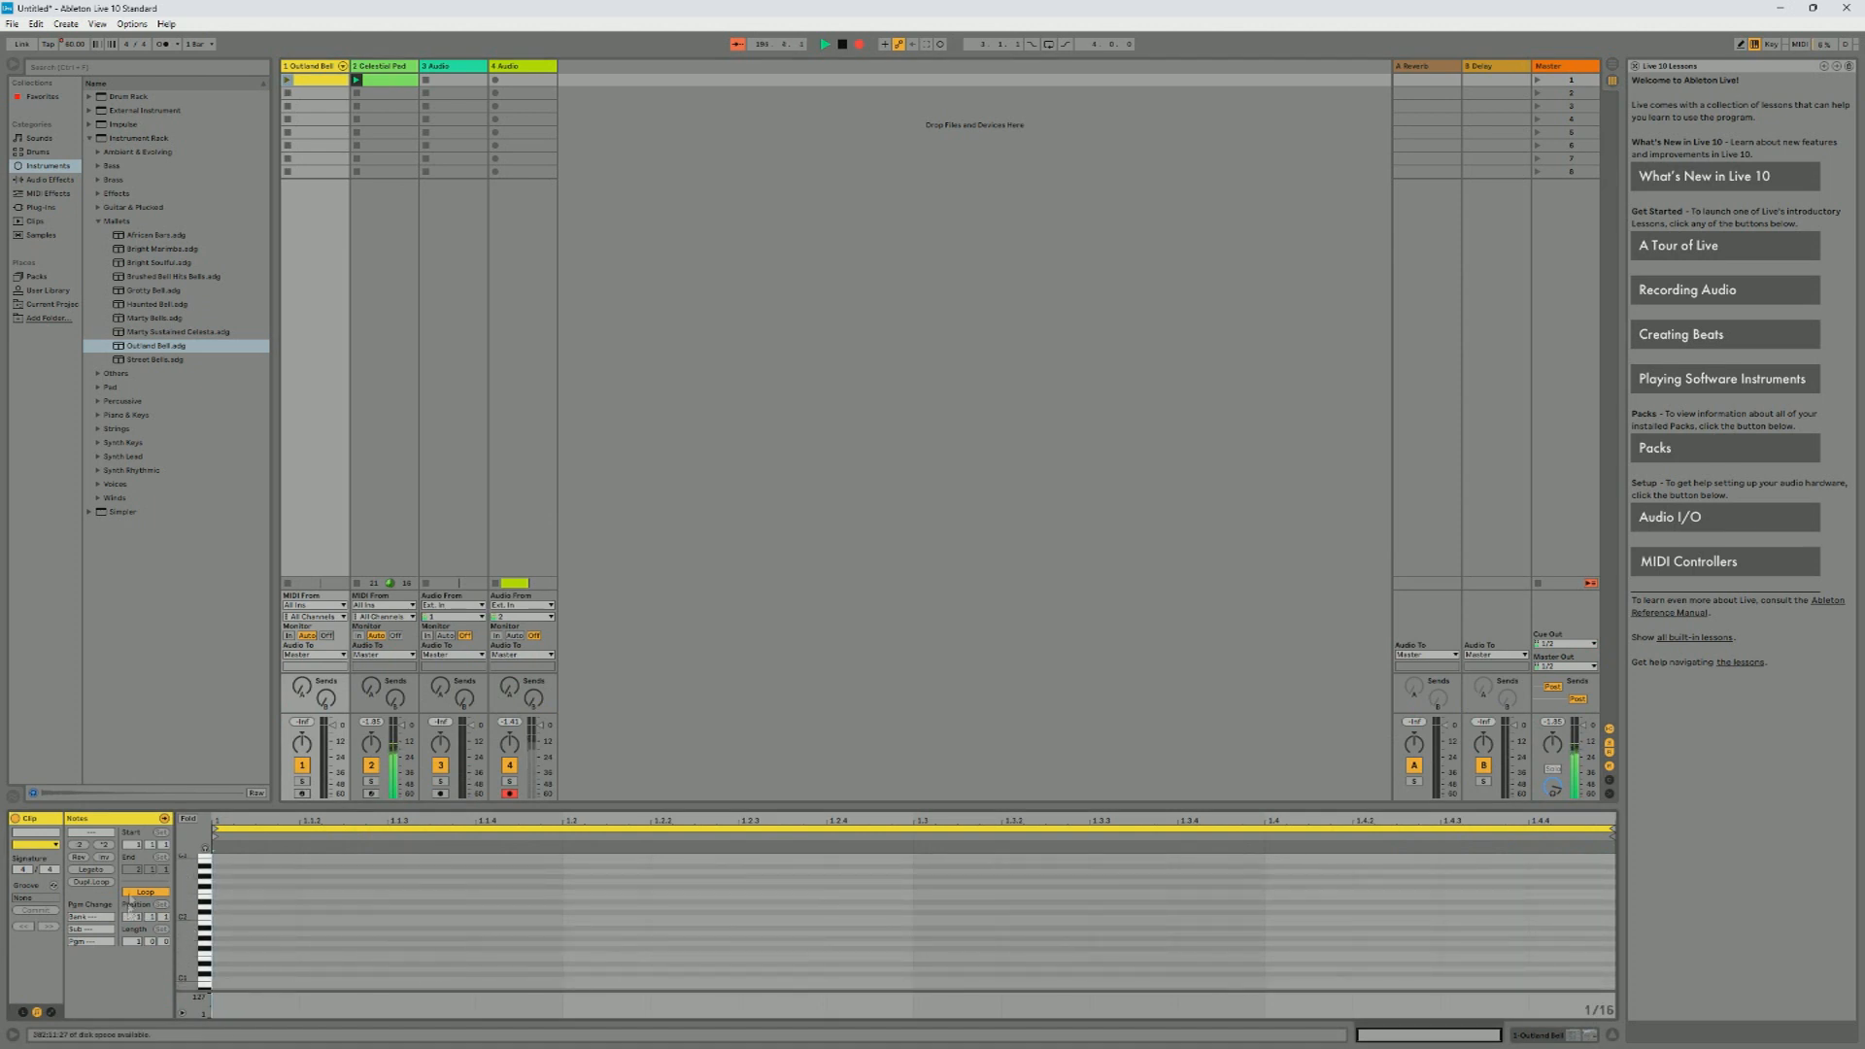
Step: Duplicate the new bell clip's loop twice to reach four bars and pull the loop end back to bar 3
click(92, 883)
click(92, 882)
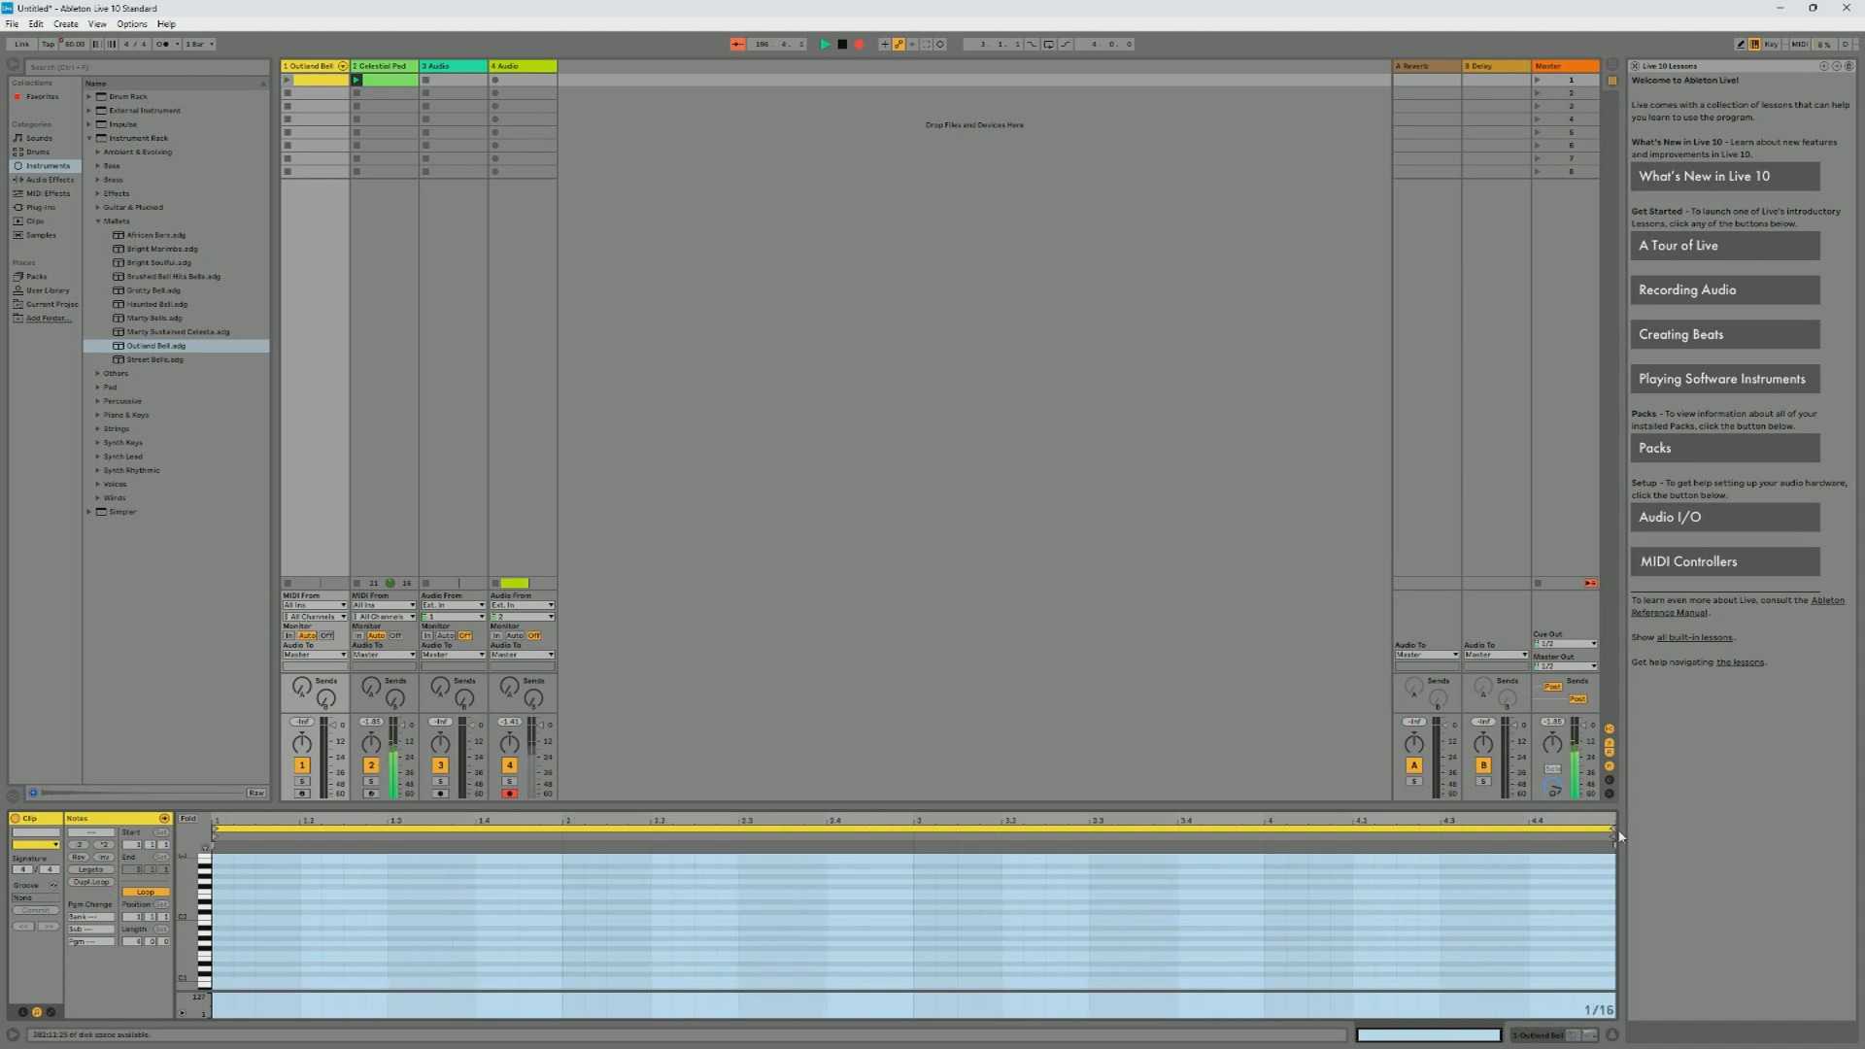
drag(1613, 832, 914, 886)
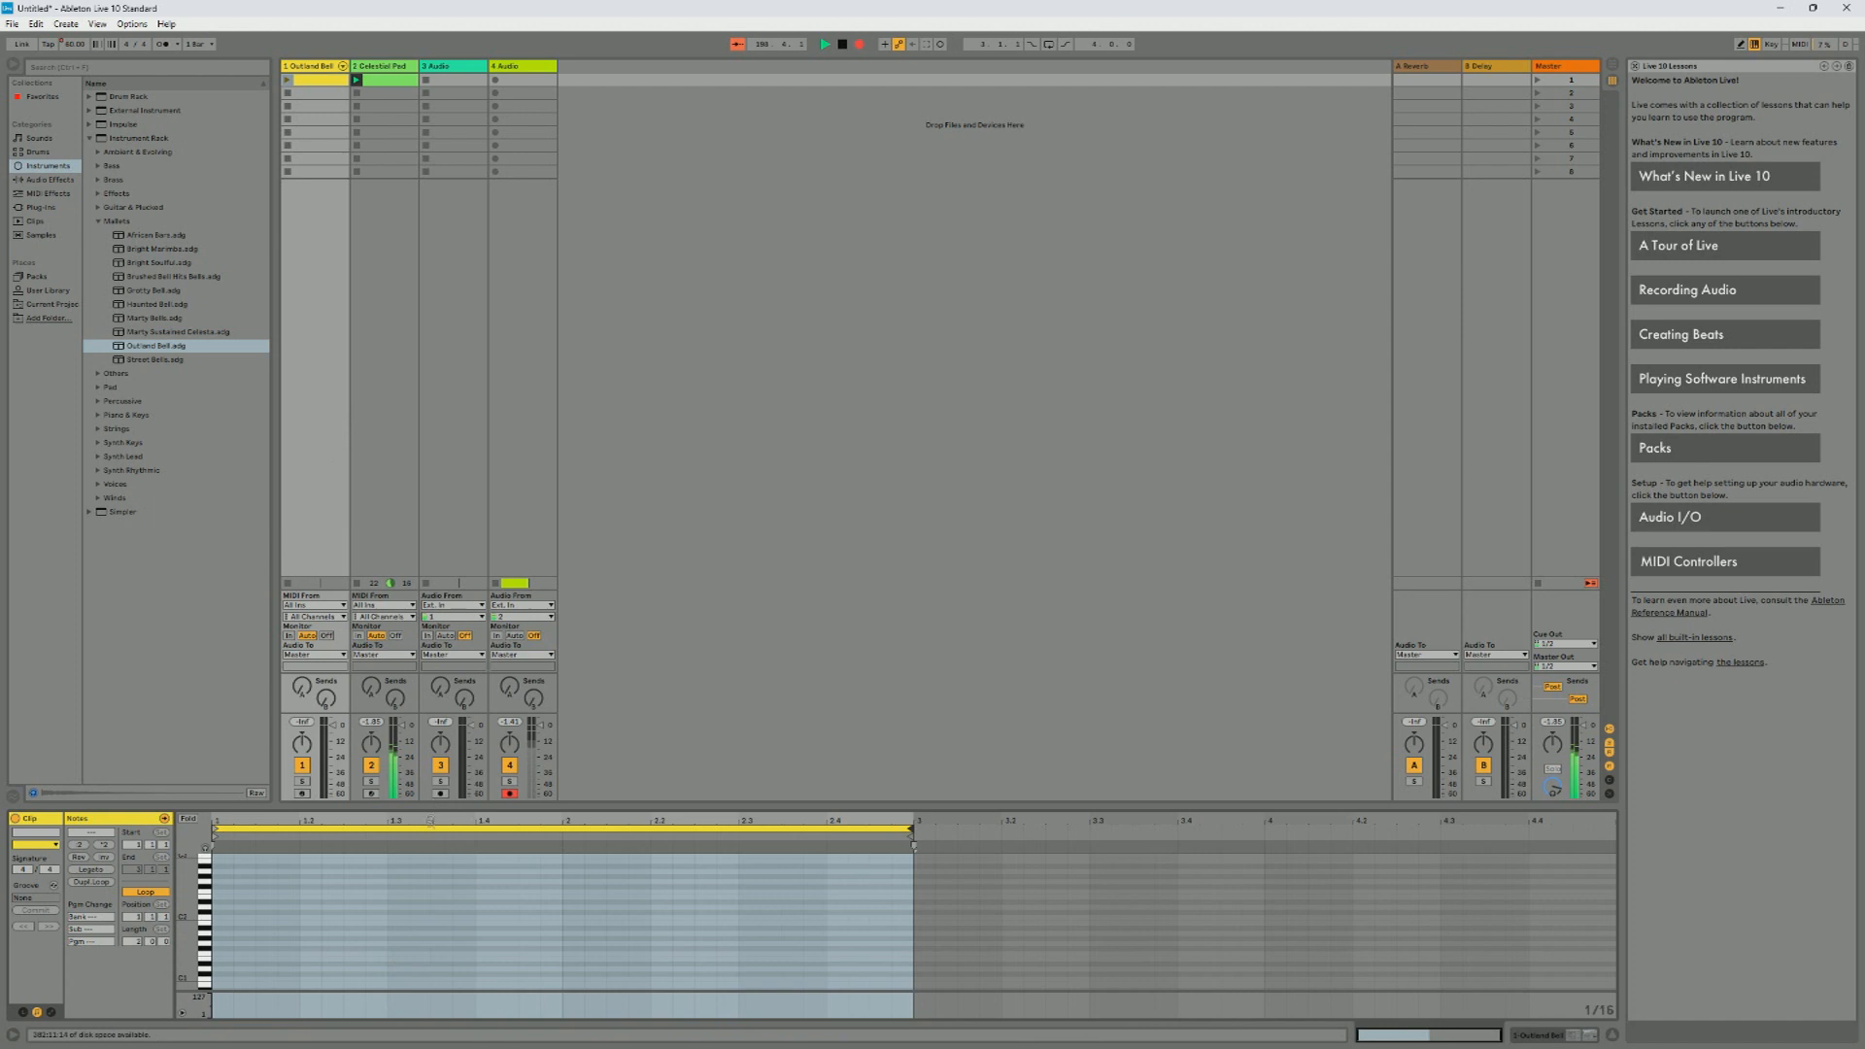
Step: Set the bell clip's grid to 1/4 and add four quarter notes at 1.3, 2, 2.2 and 2.3, varying their pitch
click(406, 957)
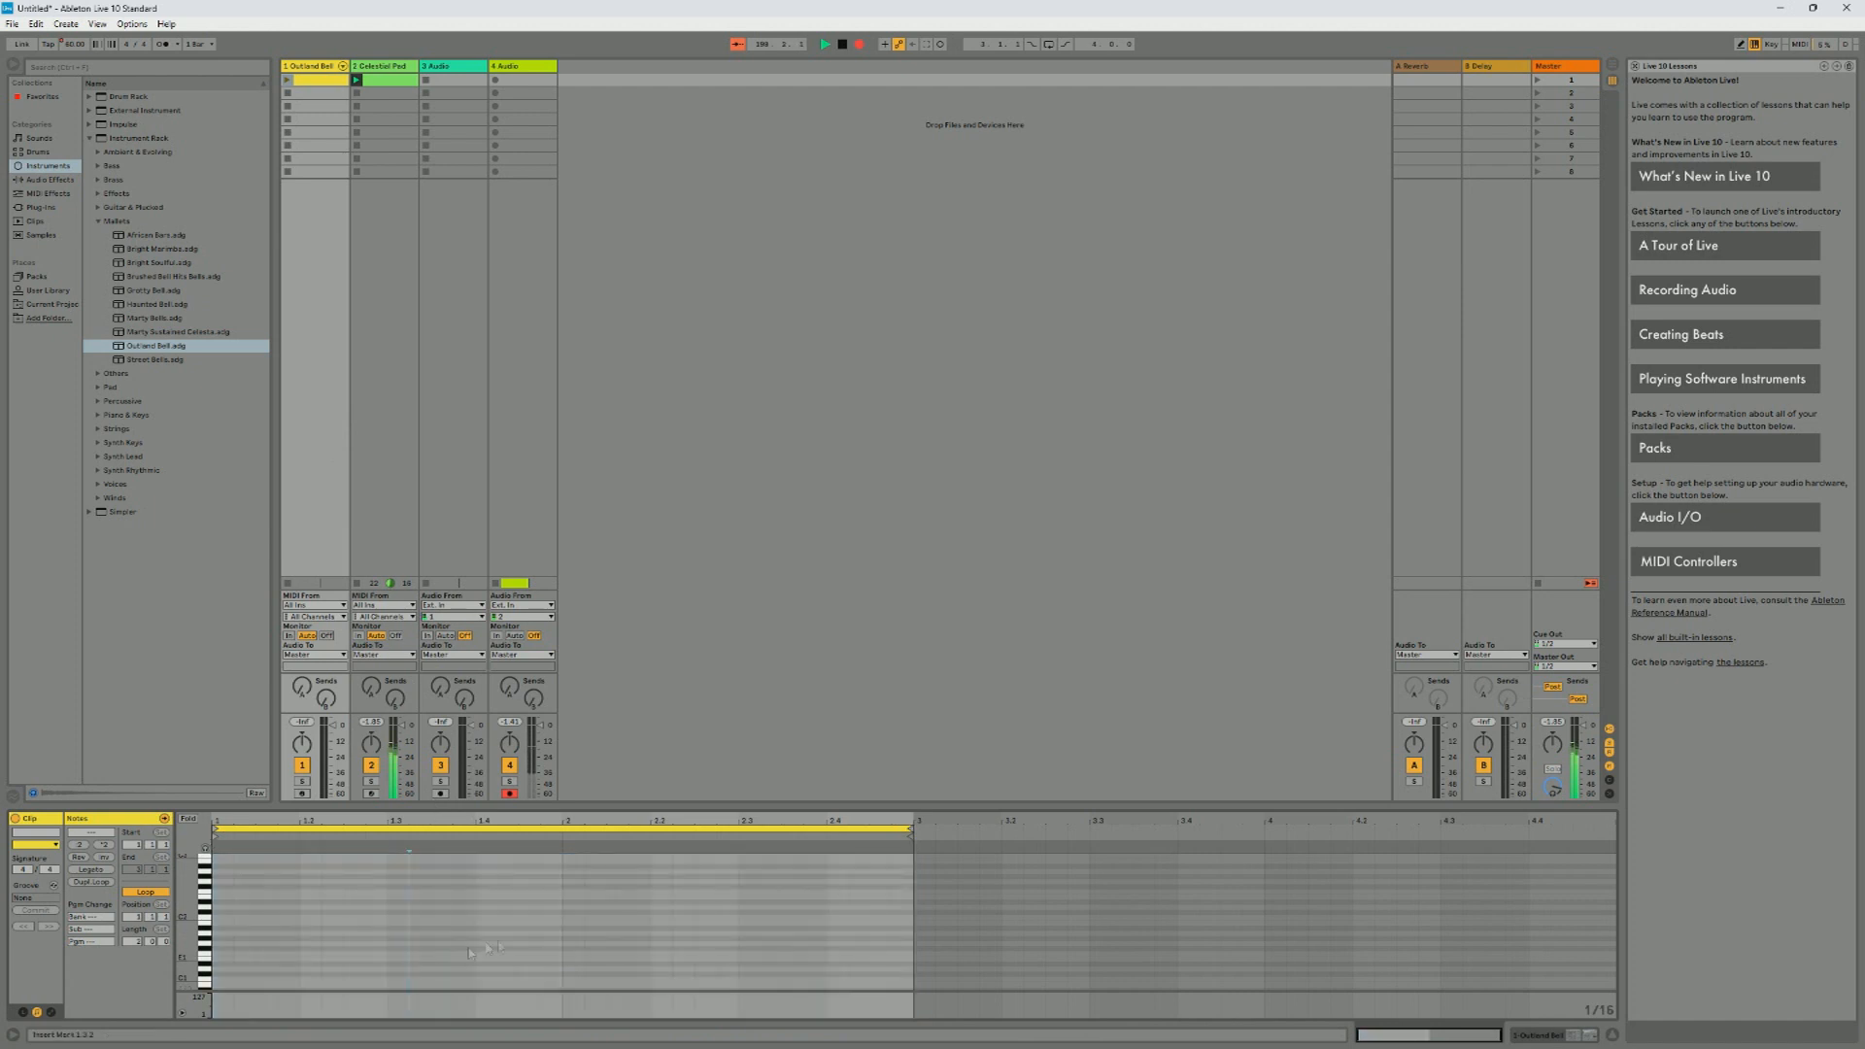
right_click(501, 939)
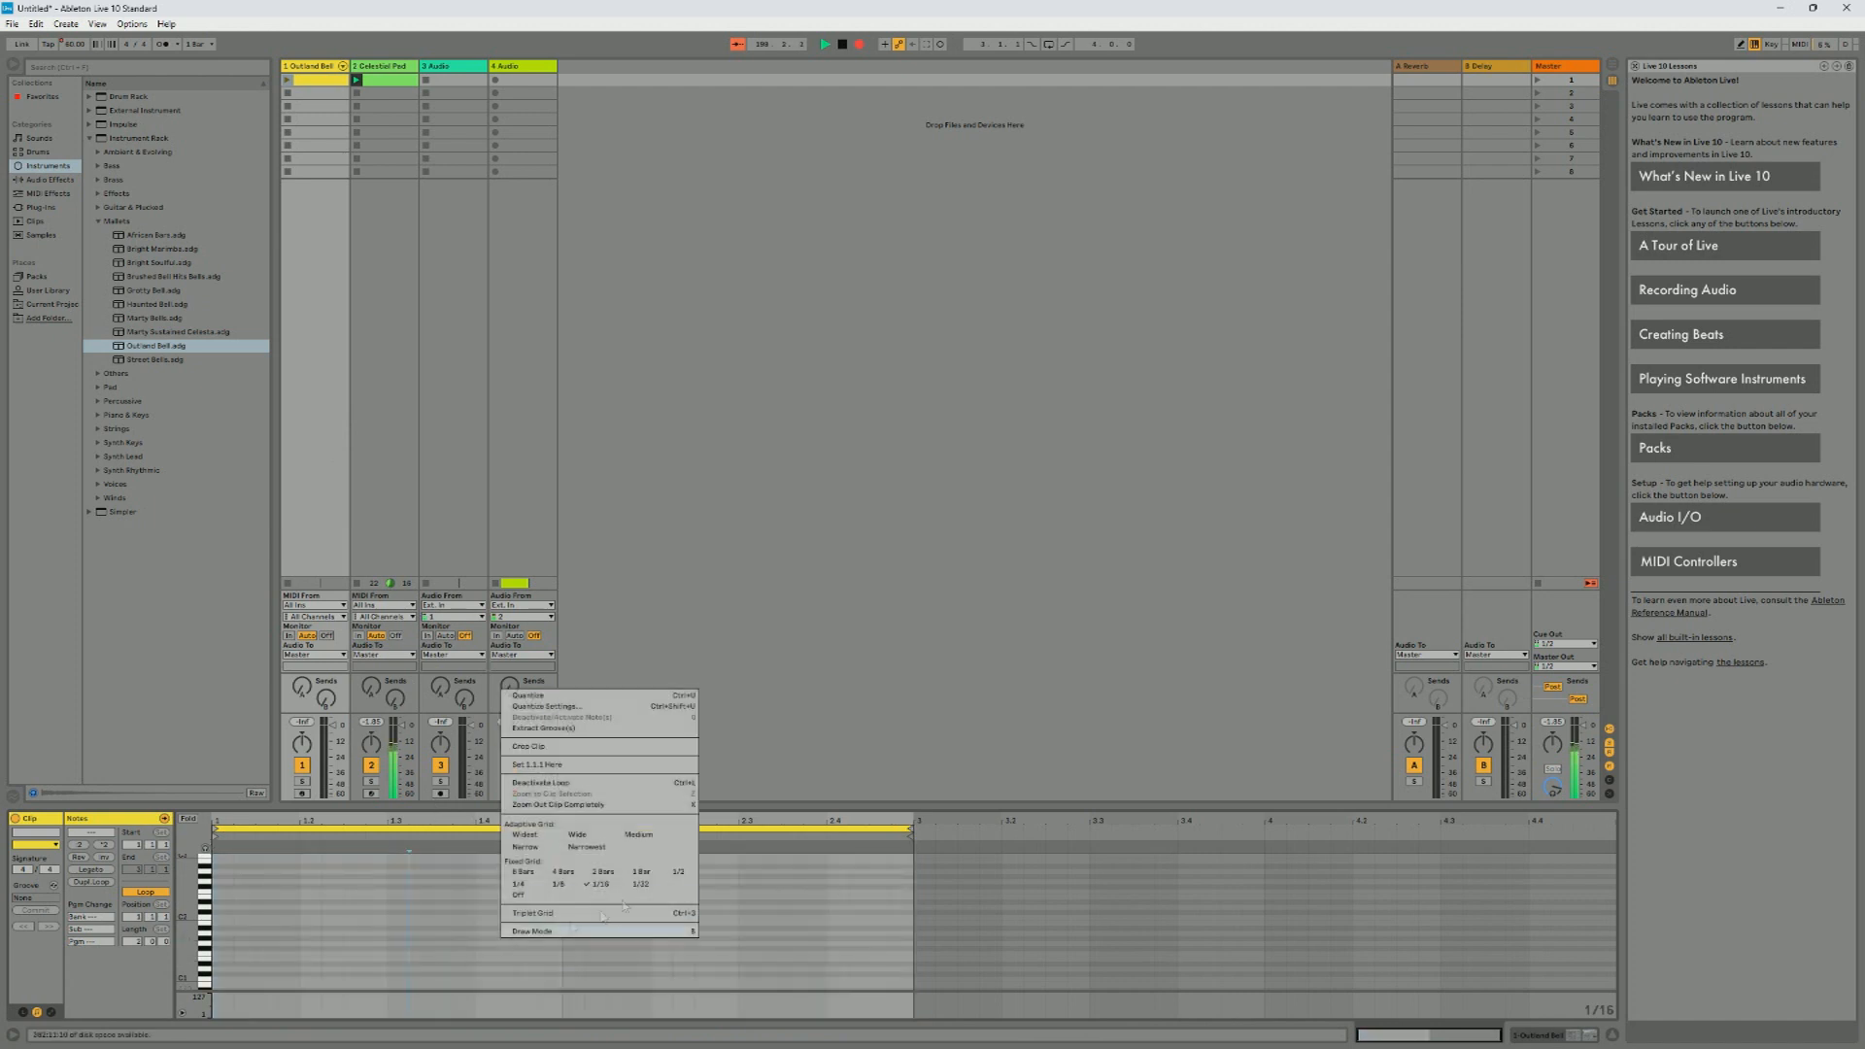
click(533, 887)
double_click(433, 960)
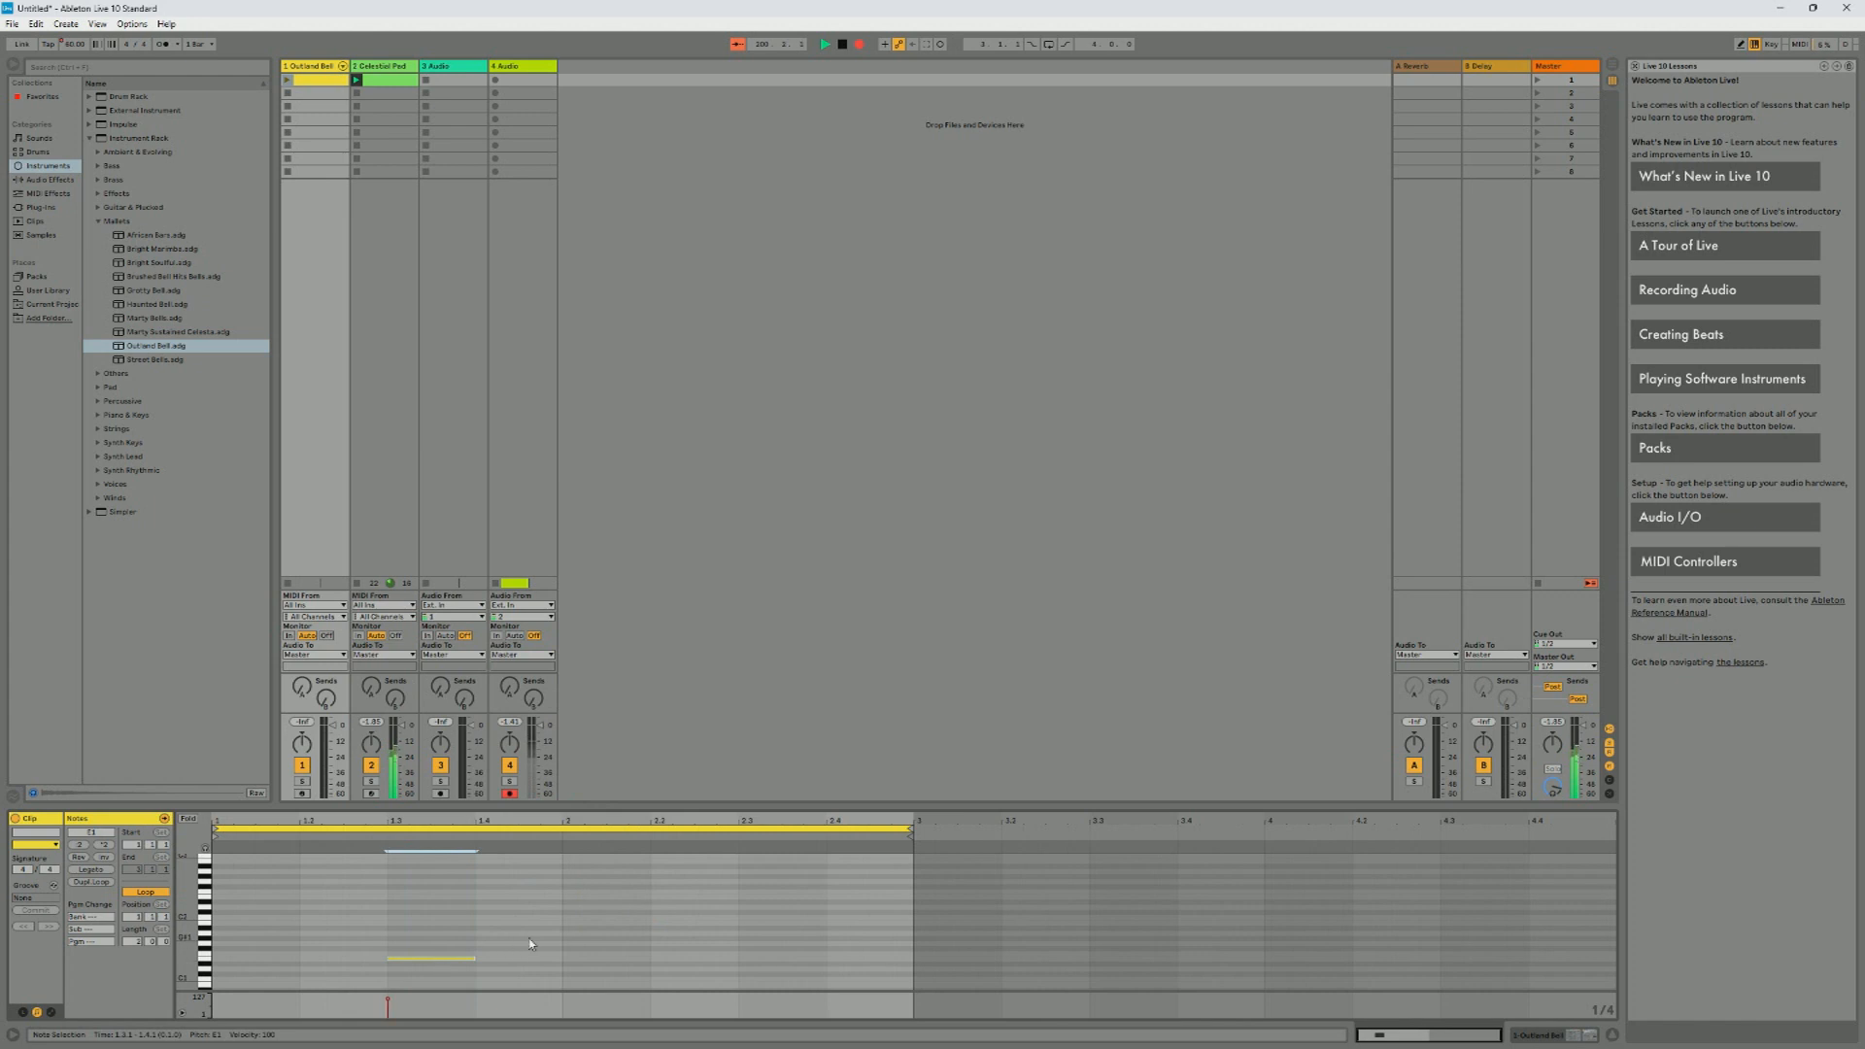
double_click(609, 930)
double_click(675, 935)
double_click(749, 954)
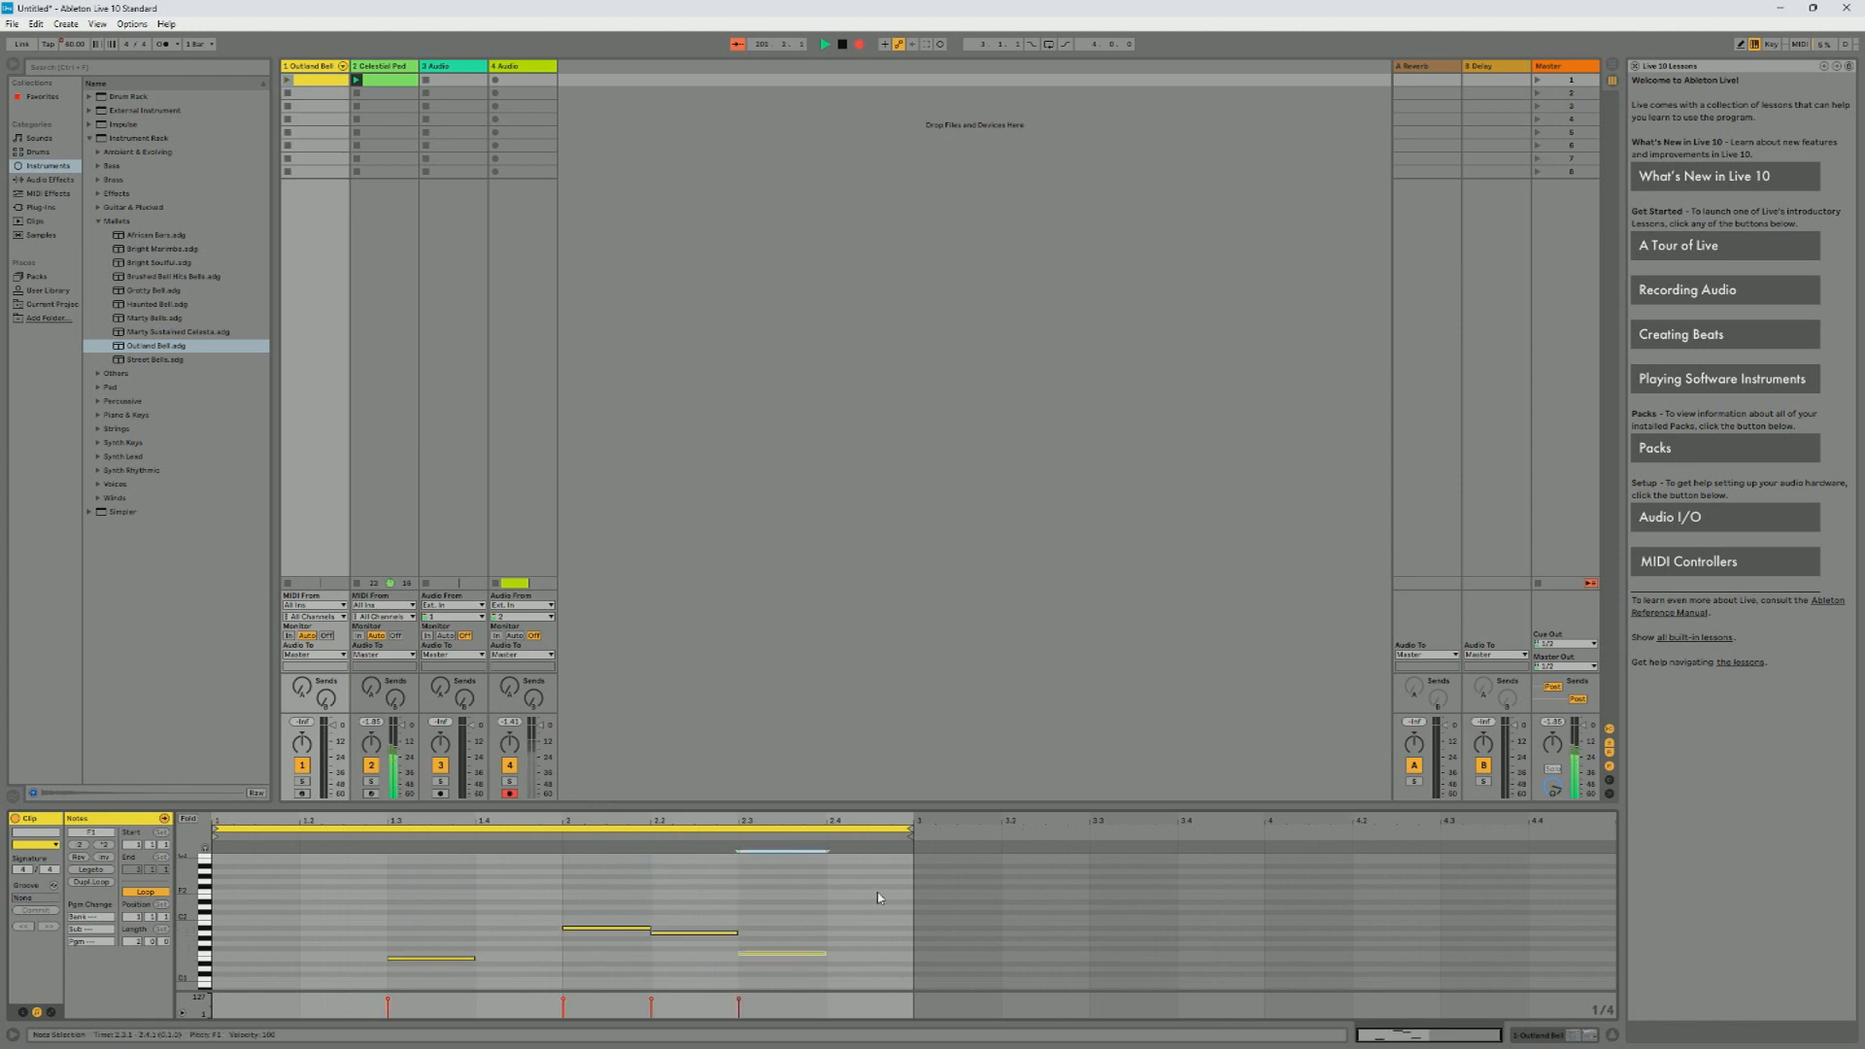
Step: Launch the bell clip, lower its track volume, and soften the rack's macros with a lower Filter Cutoff and Filter Reso at 0.0 %
click(289, 81)
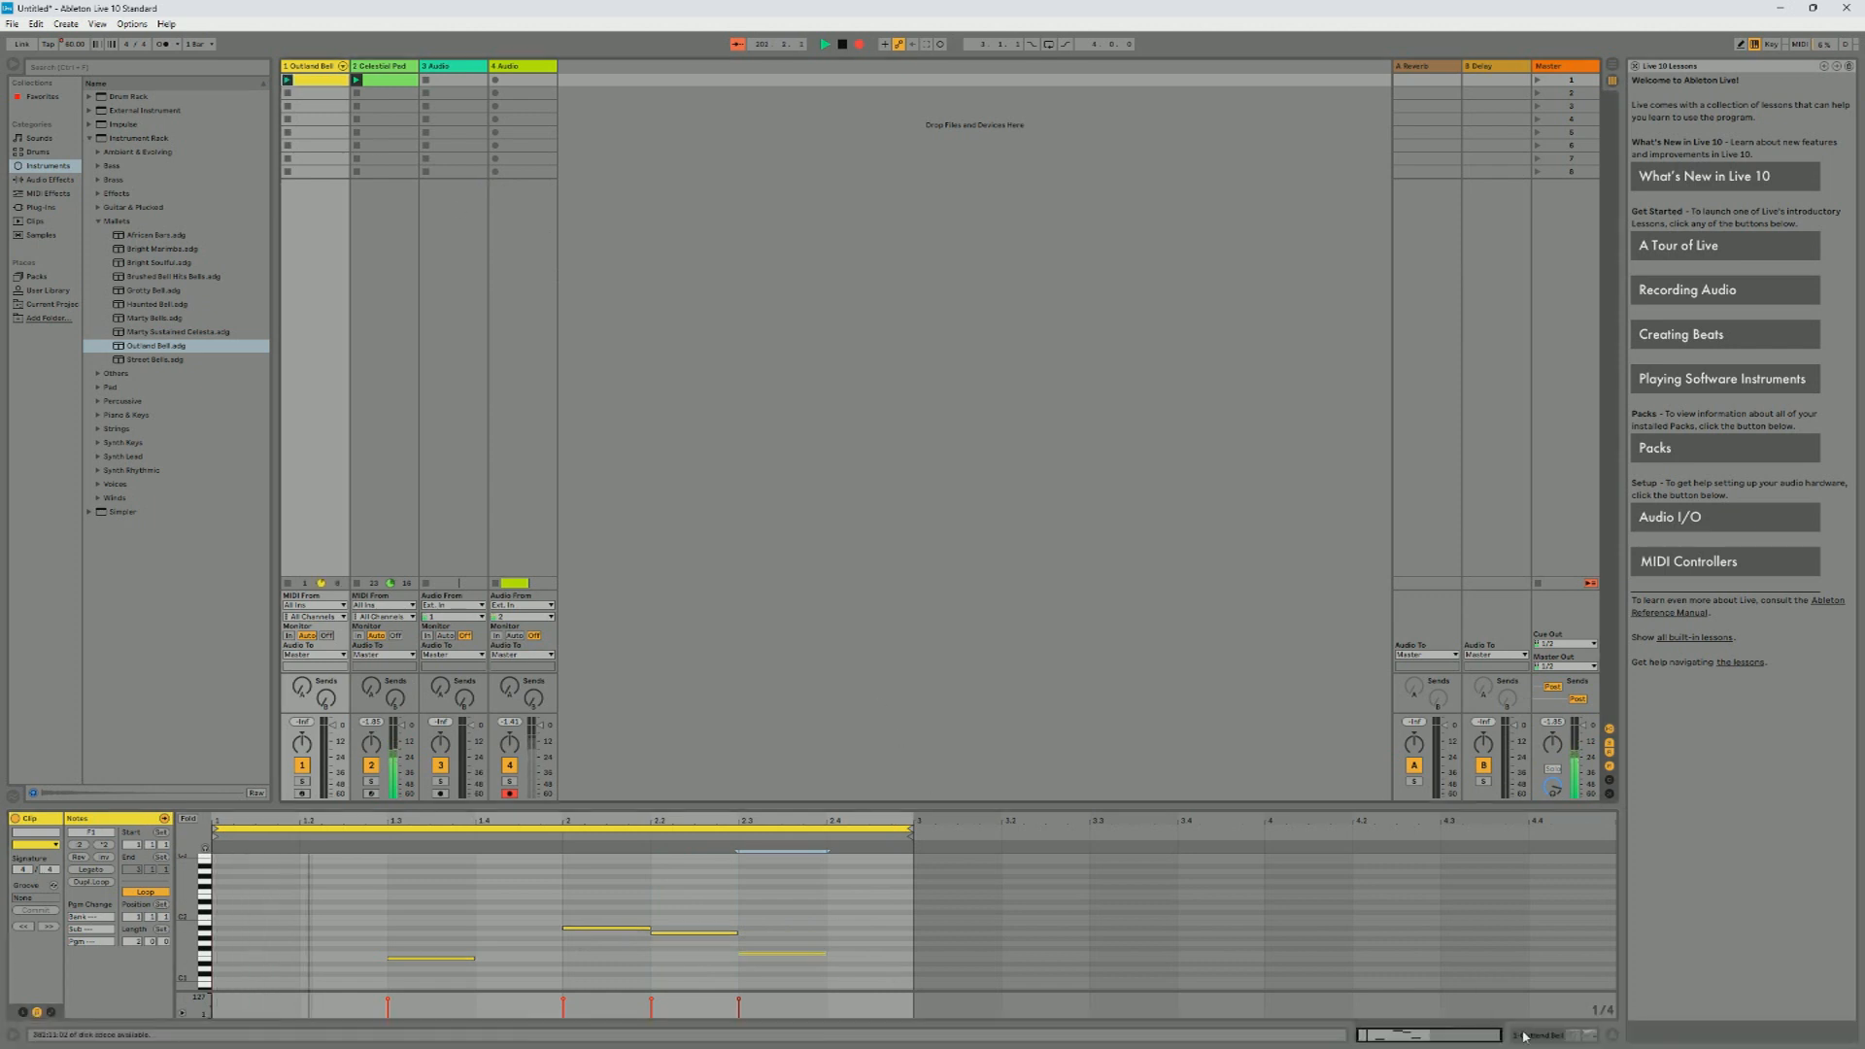
click(1521, 1035)
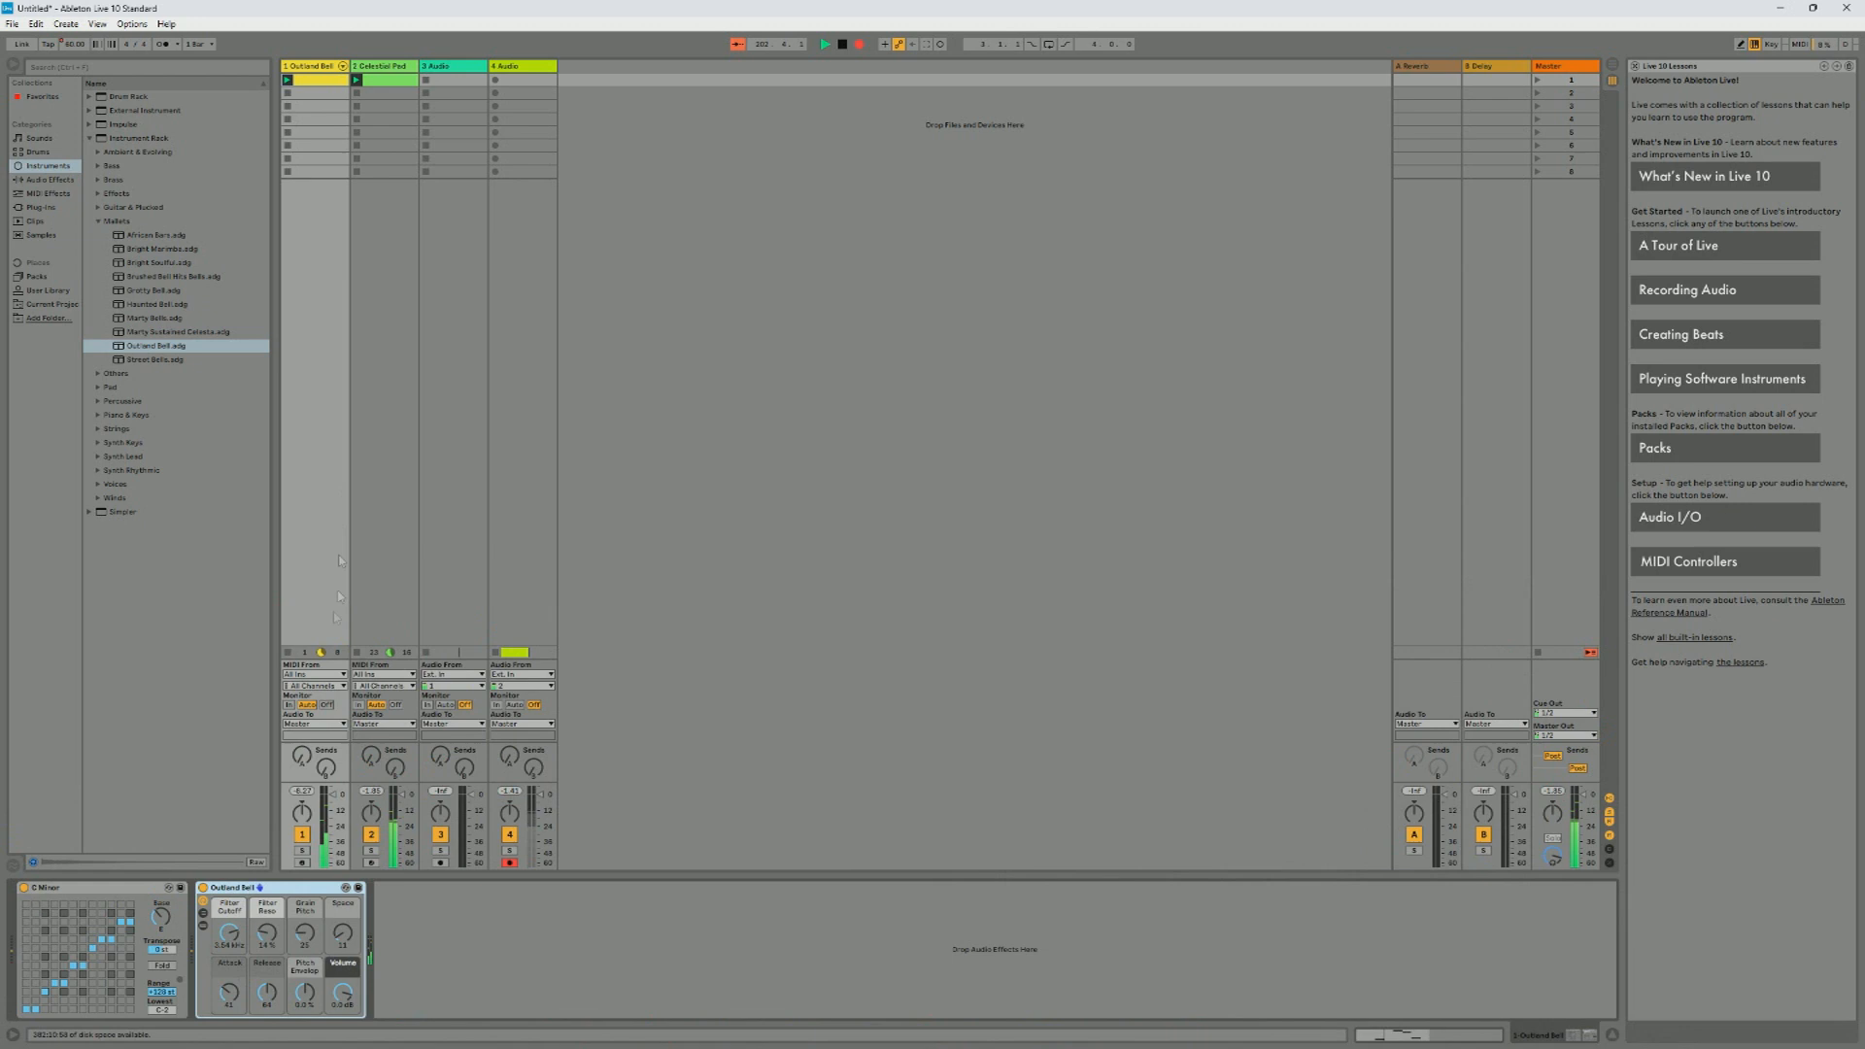
drag(333, 797, 332, 804)
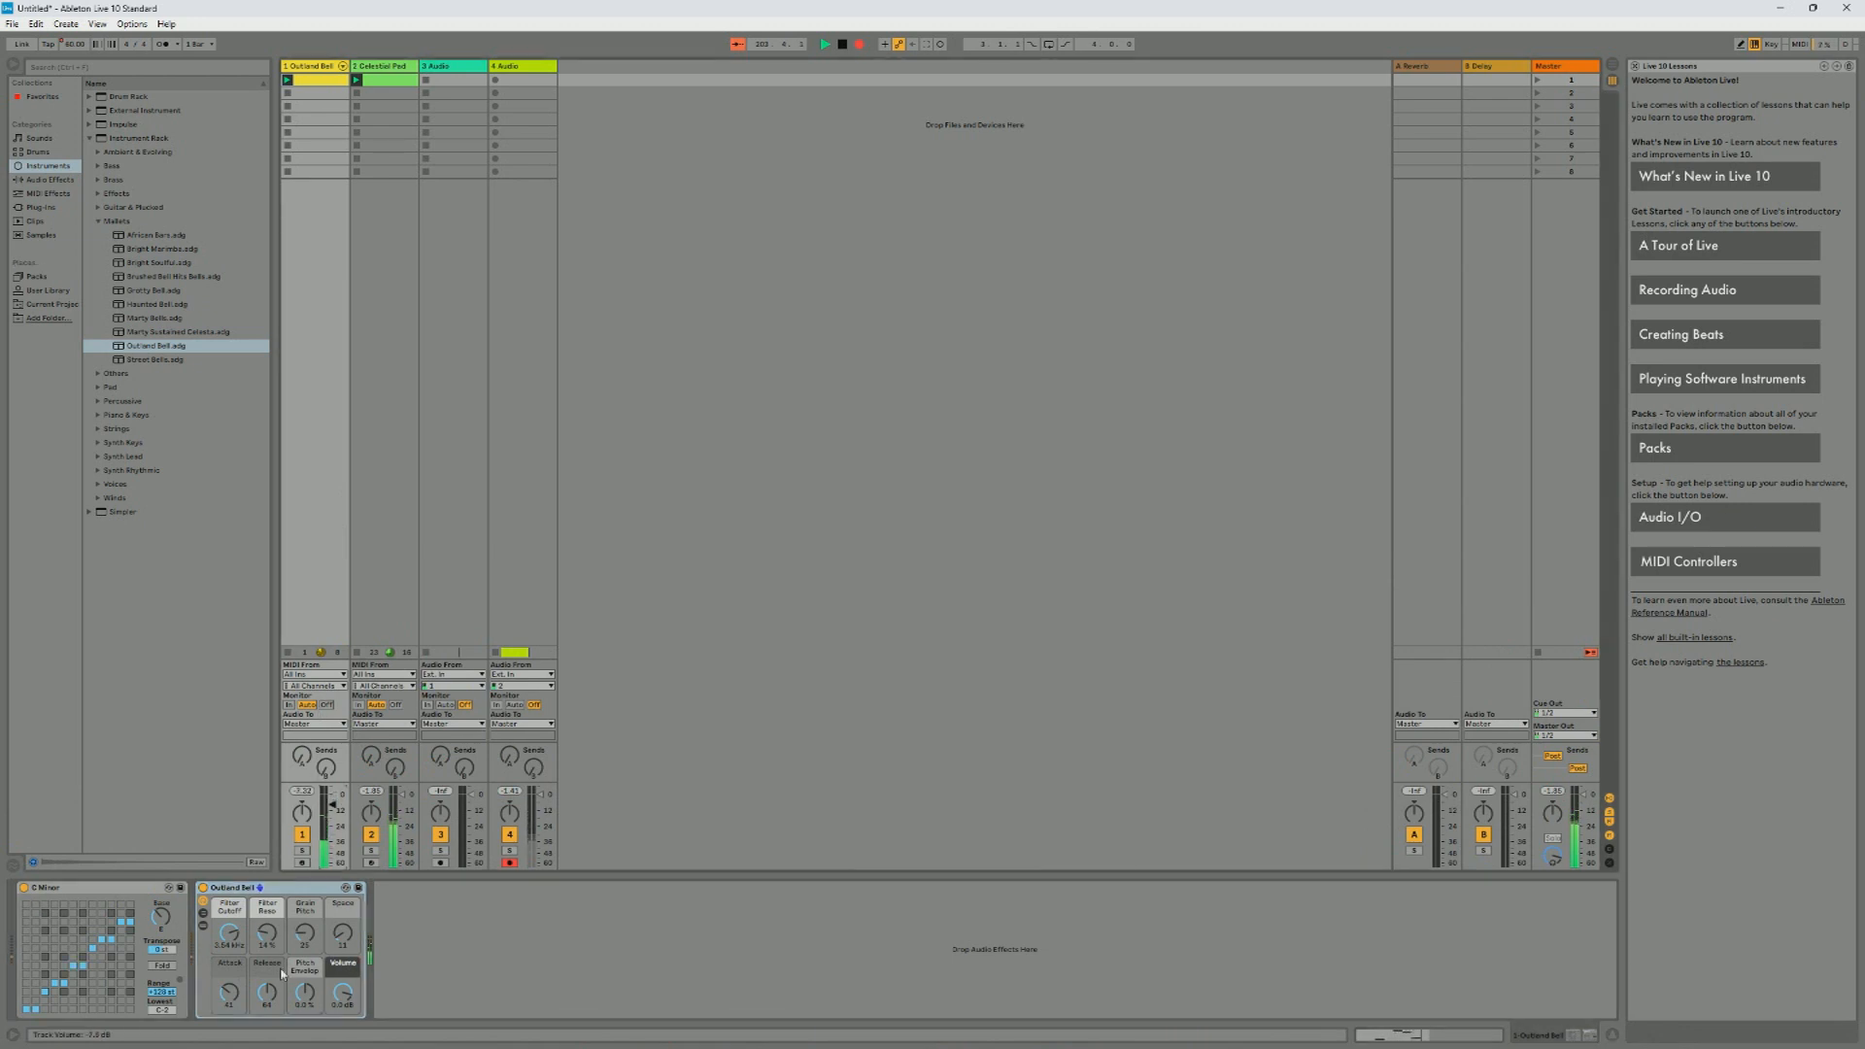
drag(267, 935, 230, 957)
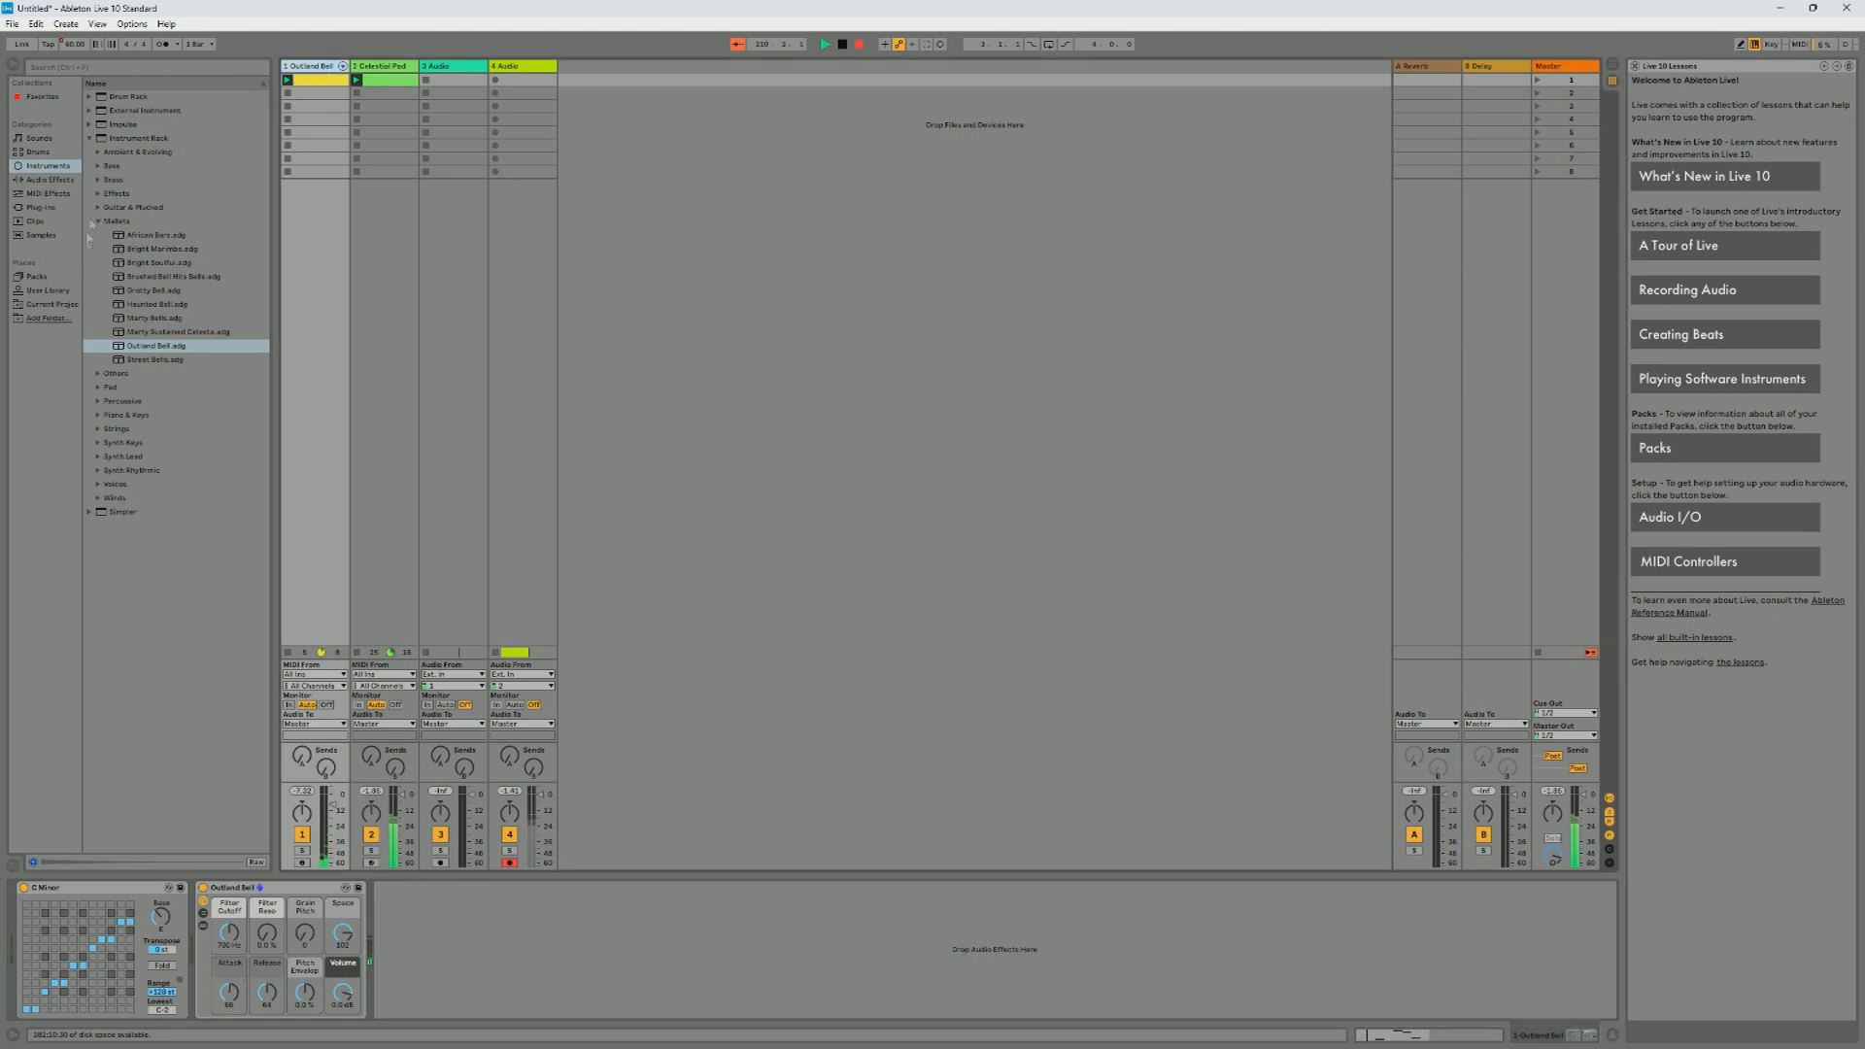
Step: Add a Chorus effect after the Outland Bell rack and adjust its modulation amount and rate
click(38, 196)
click(47, 183)
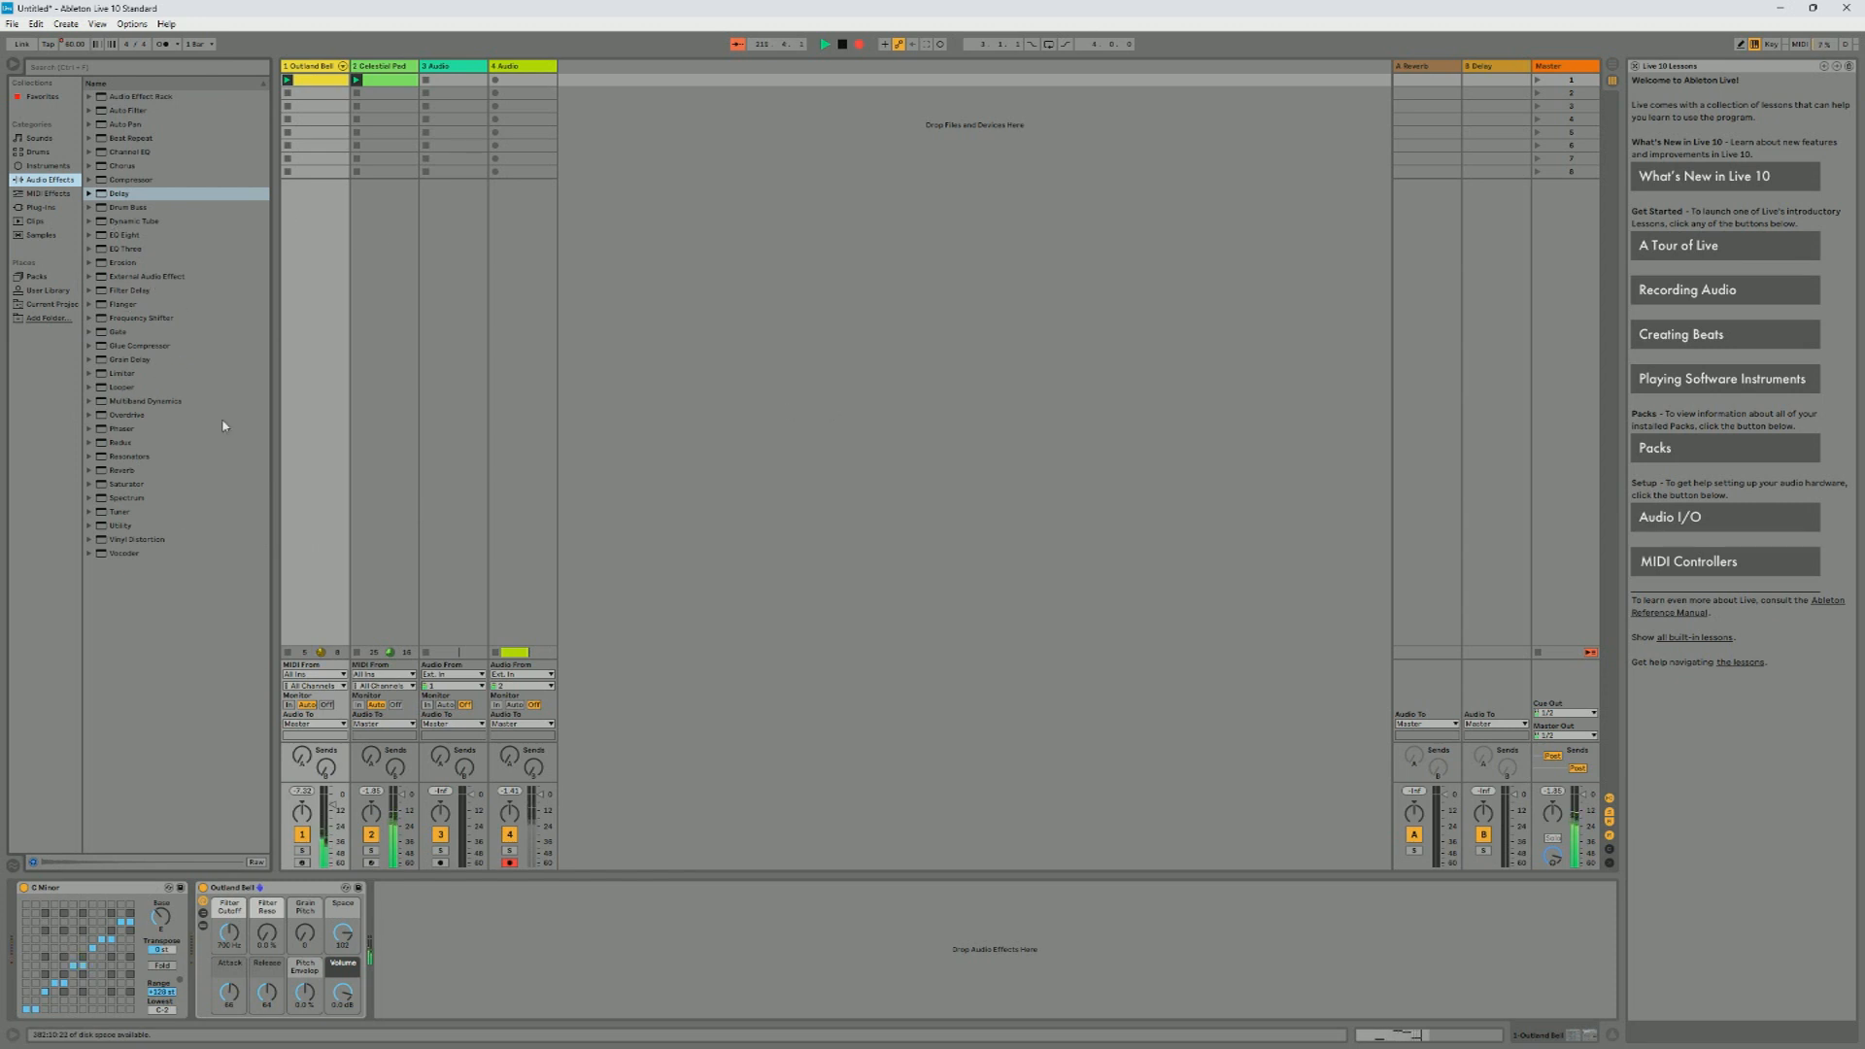
double_click(127, 166)
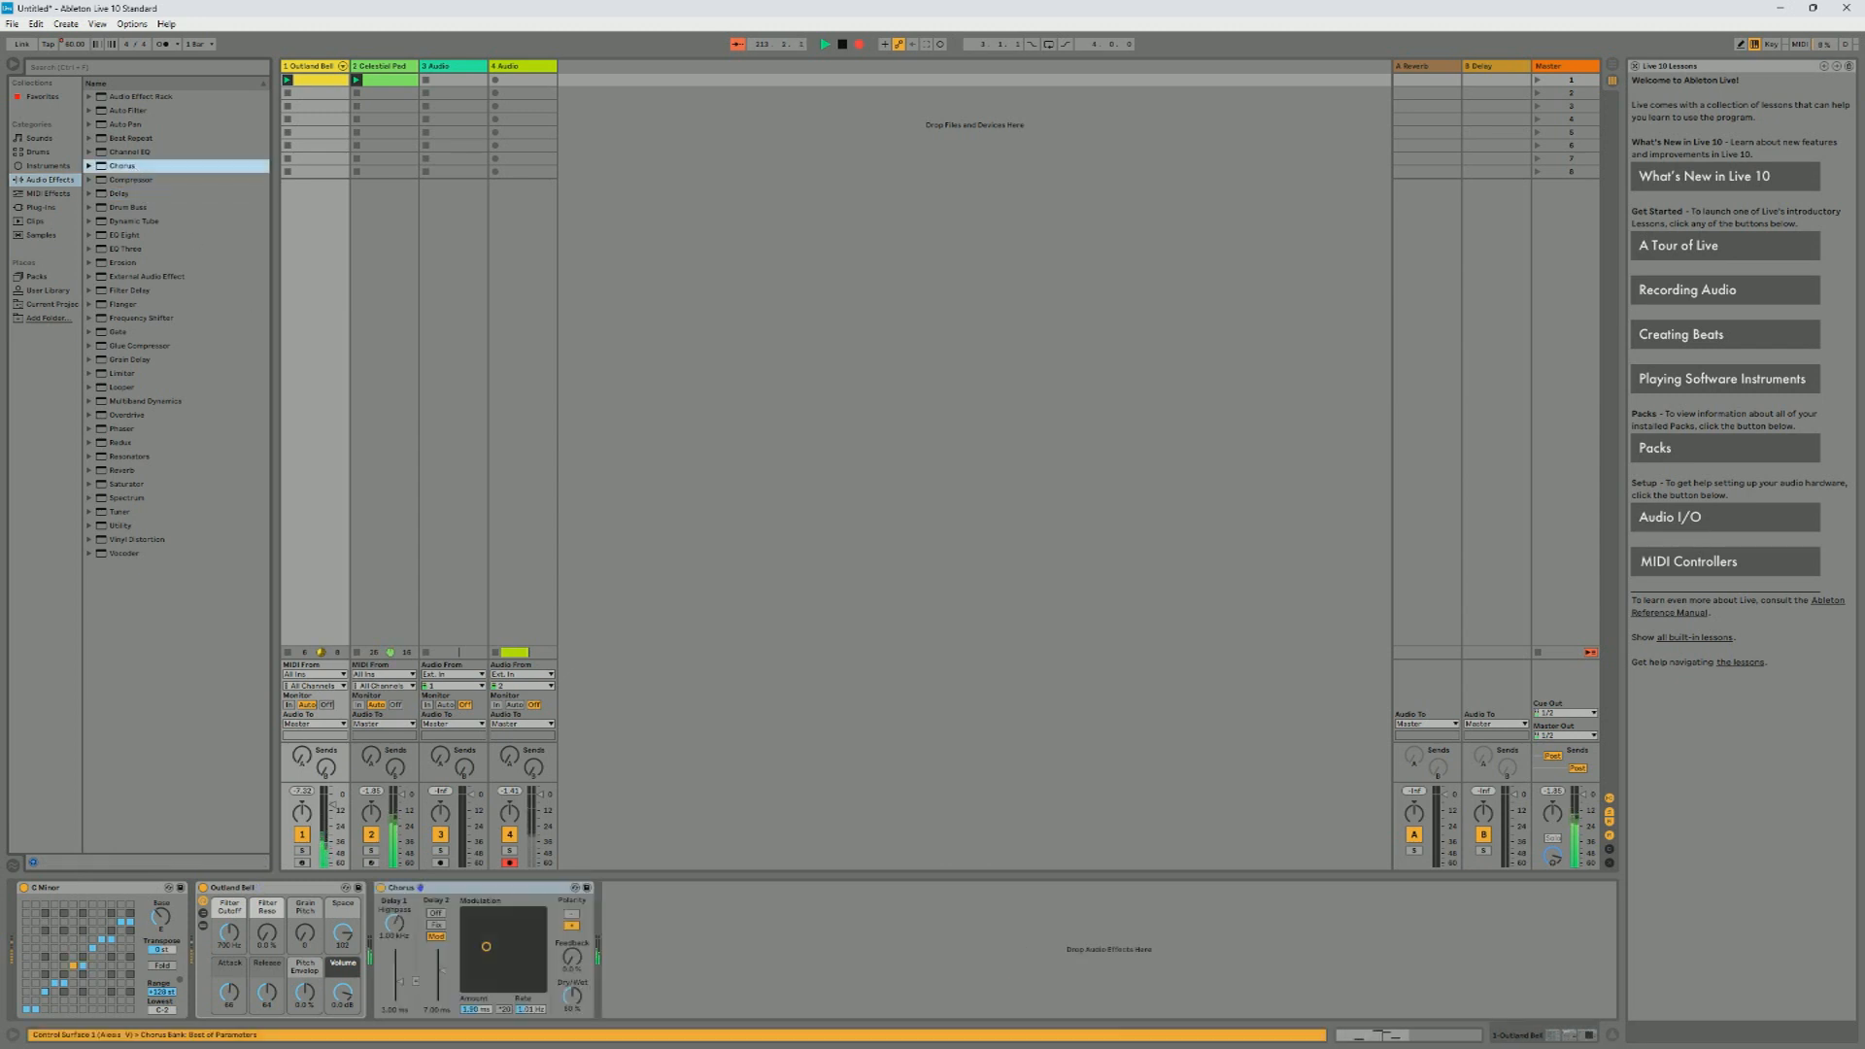
click(532, 933)
mouse_move(522, 945)
mouse_down()
mouse_move(472, 957)
mouse_move(485, 949)
mouse_up()
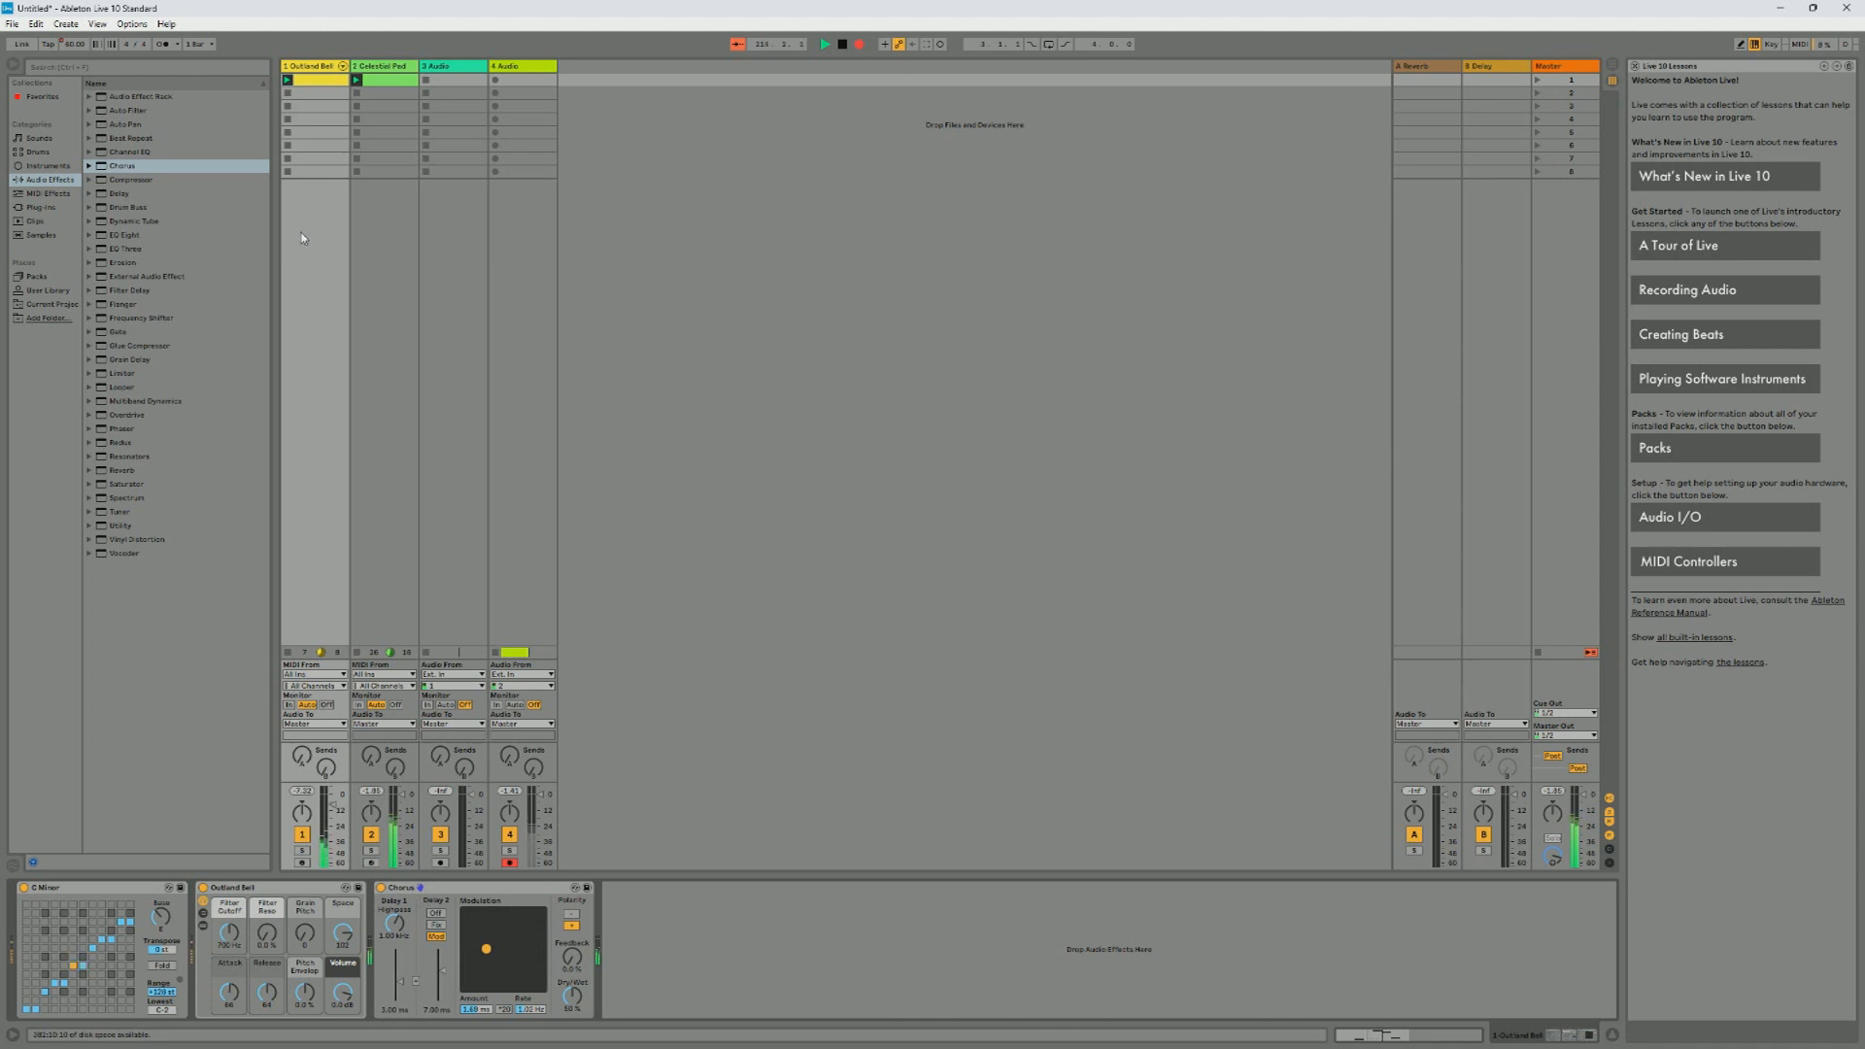
Step: Add an Auto Pan after the Chorus on the bell track, raise its Amount, and slow its Rate to 0.11 Hz
double_click(119, 124)
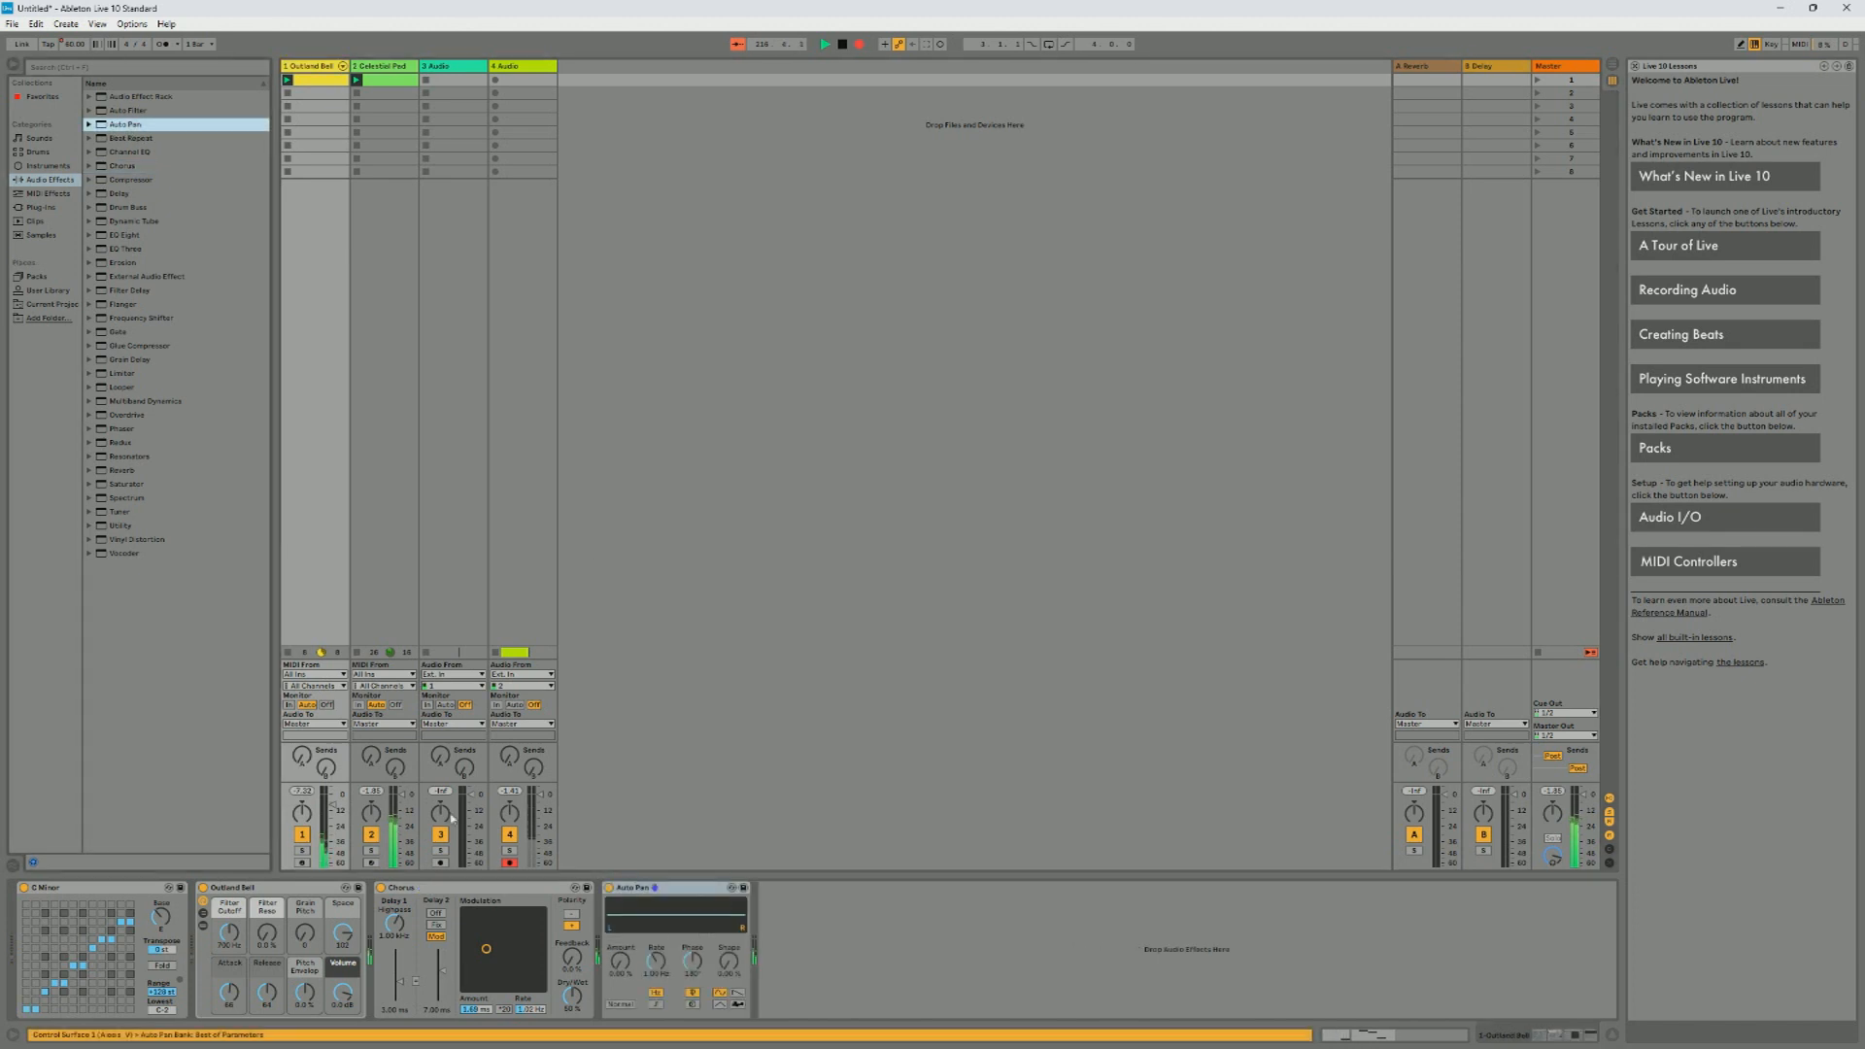
drag(620, 961, 656, 1010)
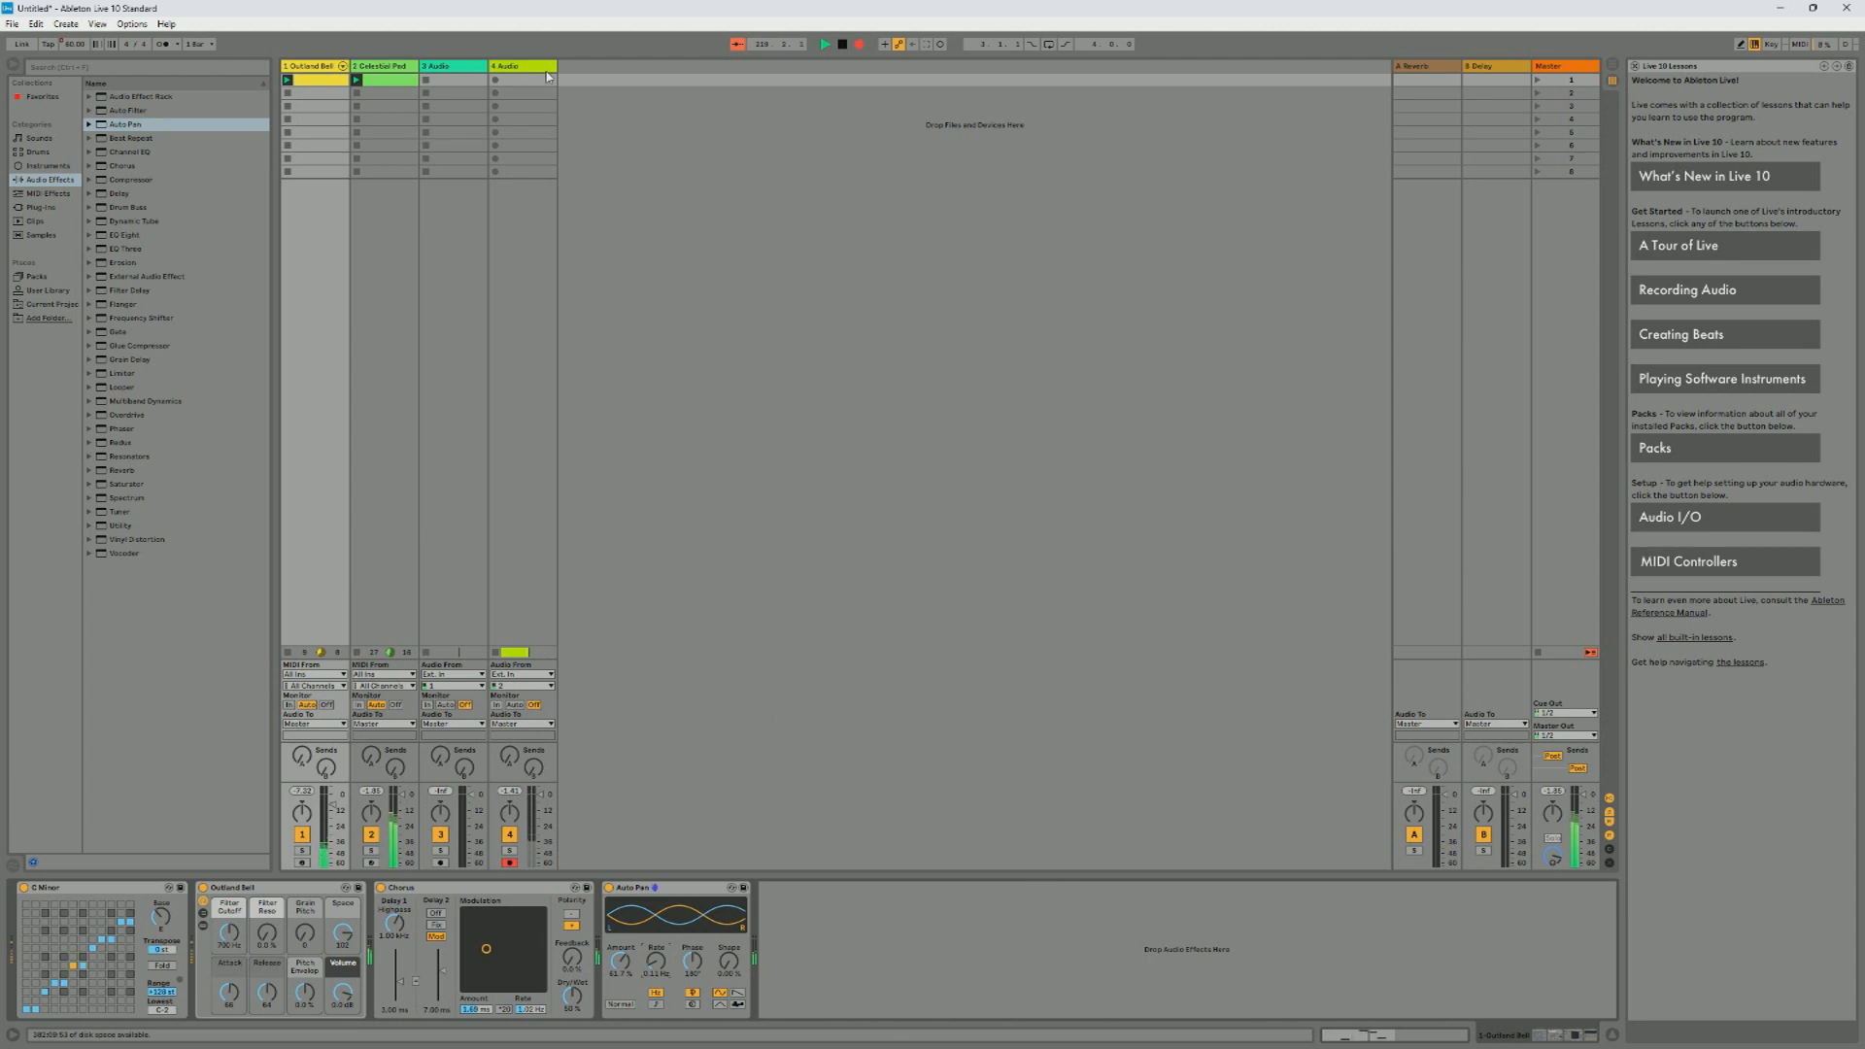
click(1565, 72)
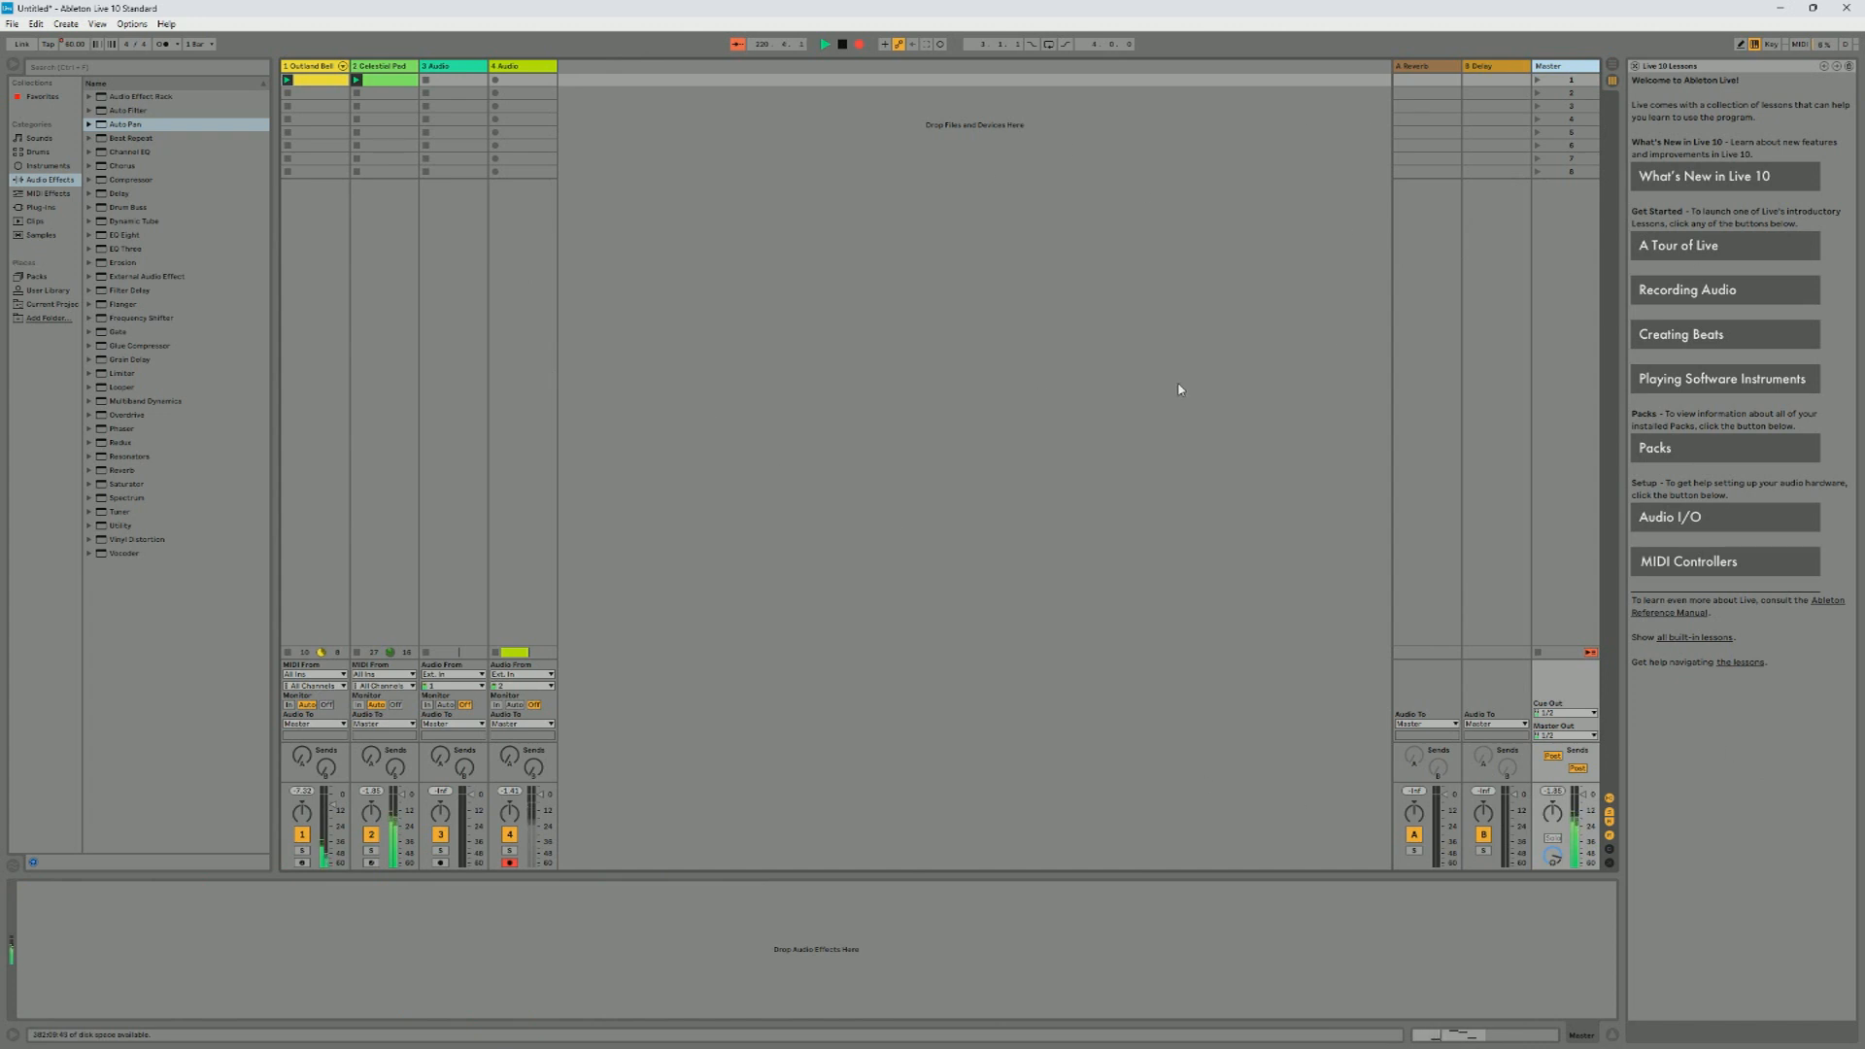
click(316, 65)
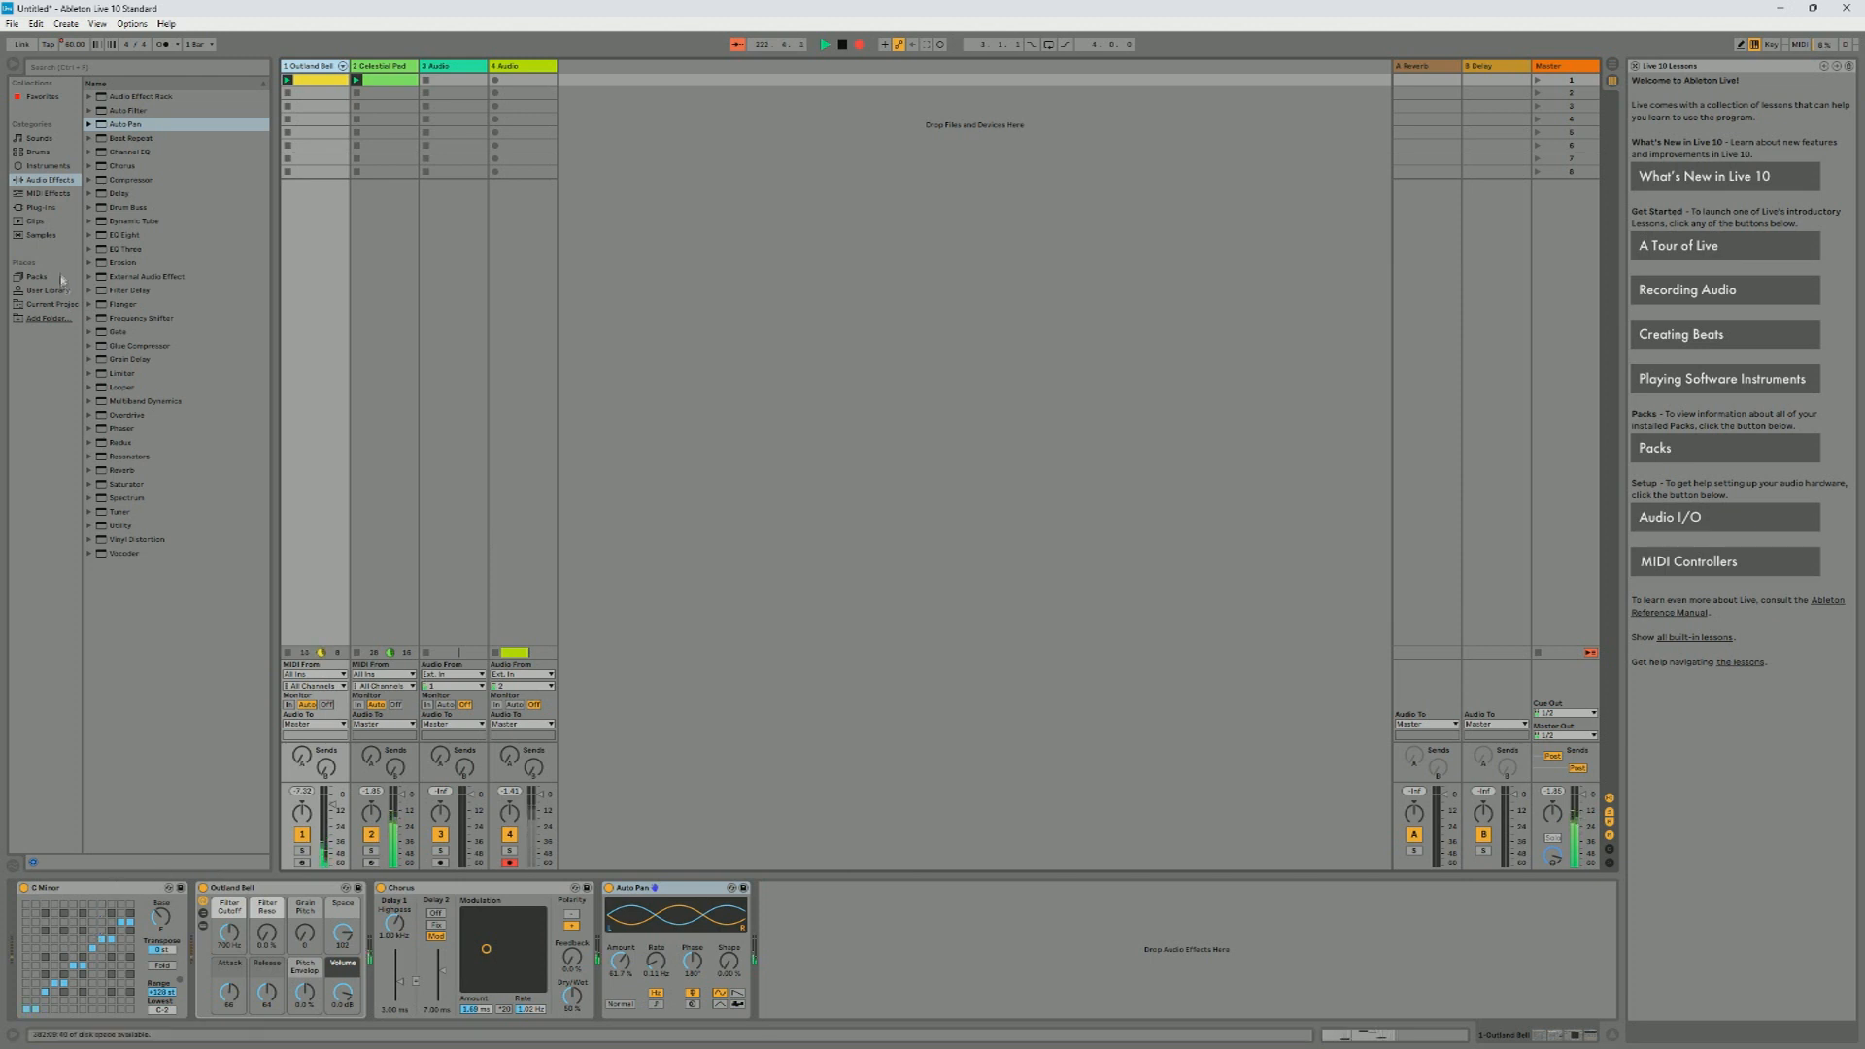
Step: Turn off the Delay's filter on the Celestial Pad track and toggle the link between its left and right channels
click(45, 194)
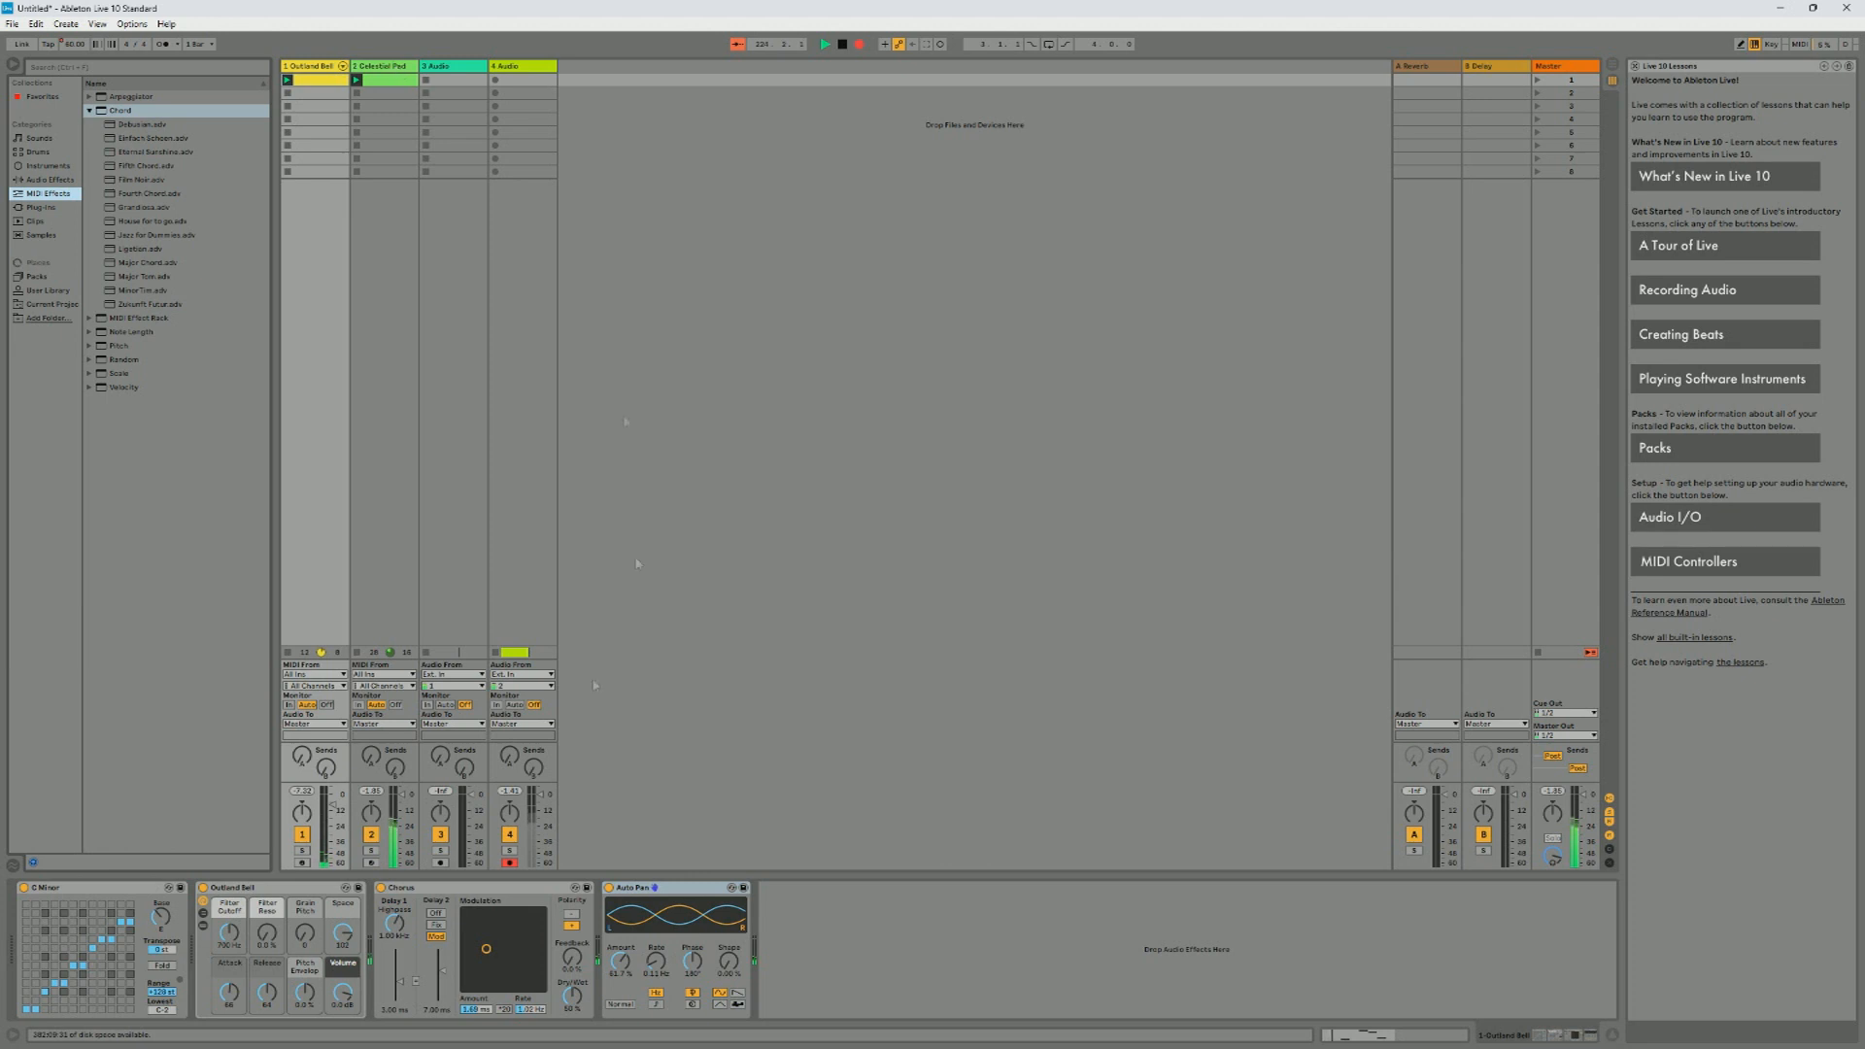
click(394, 82)
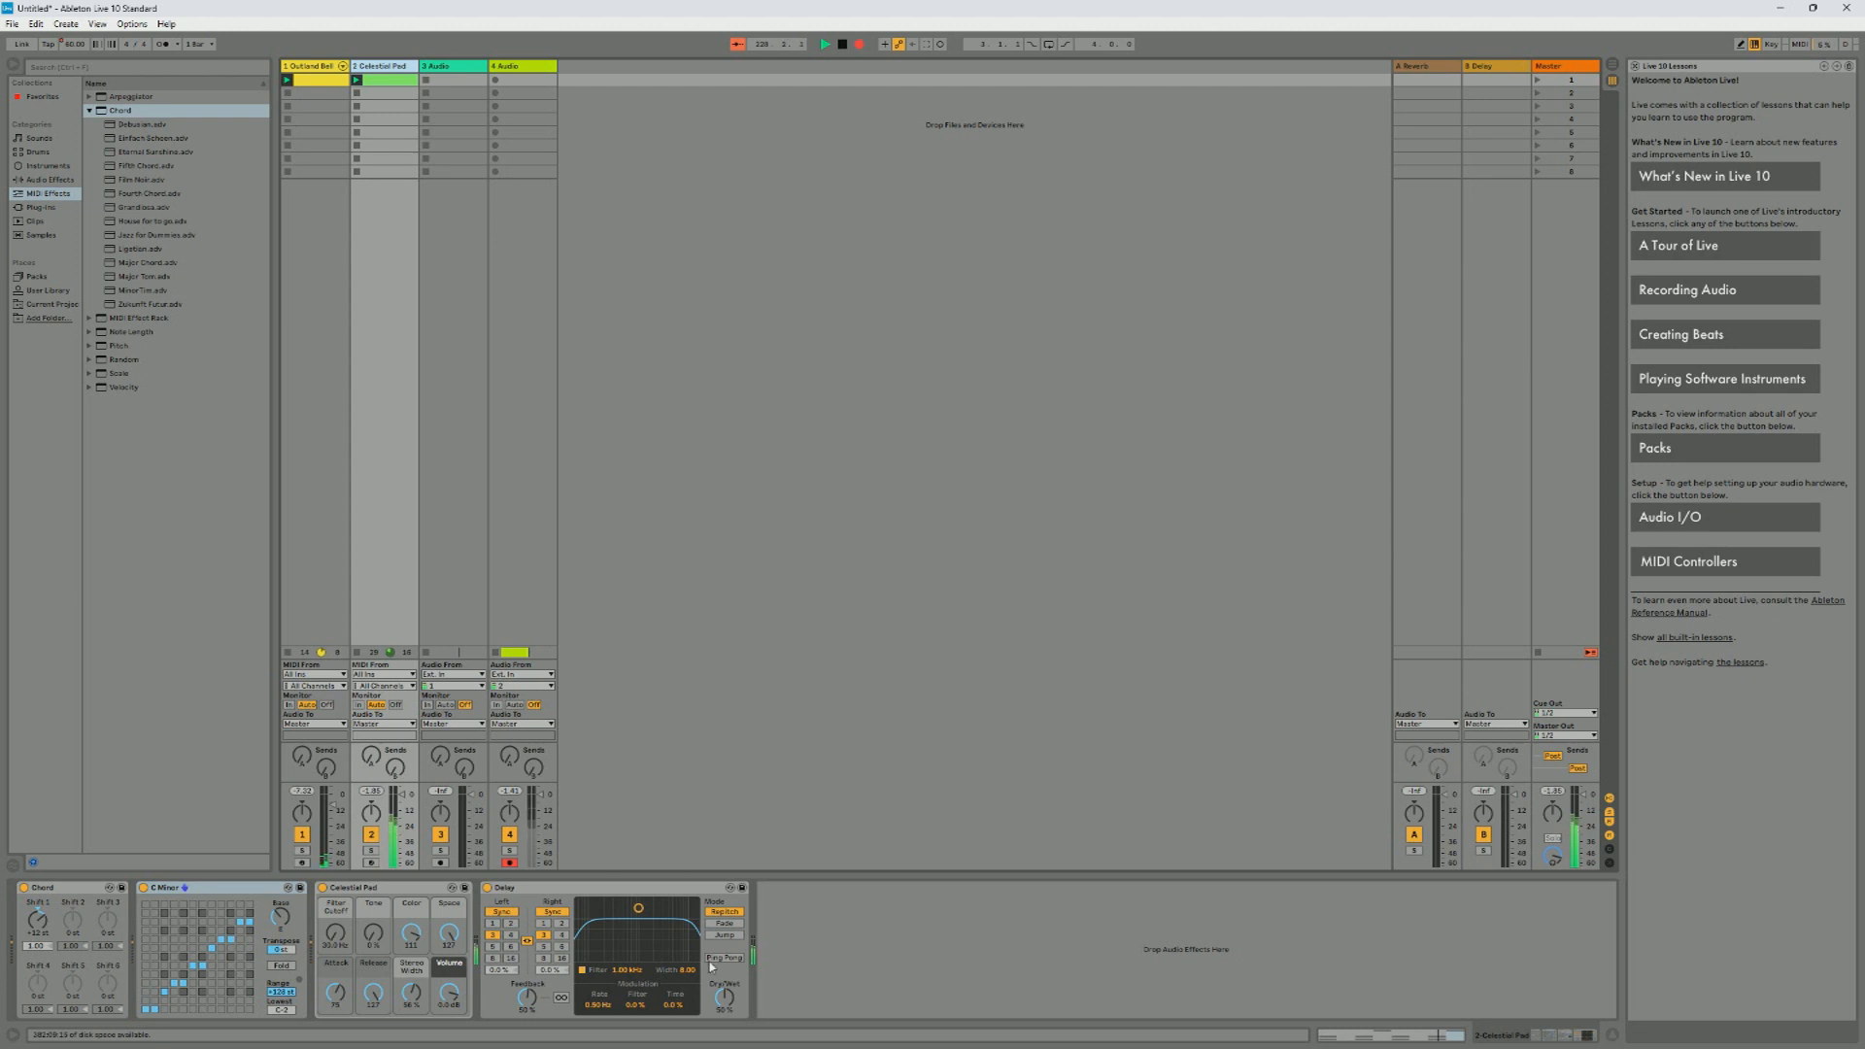
click(582, 971)
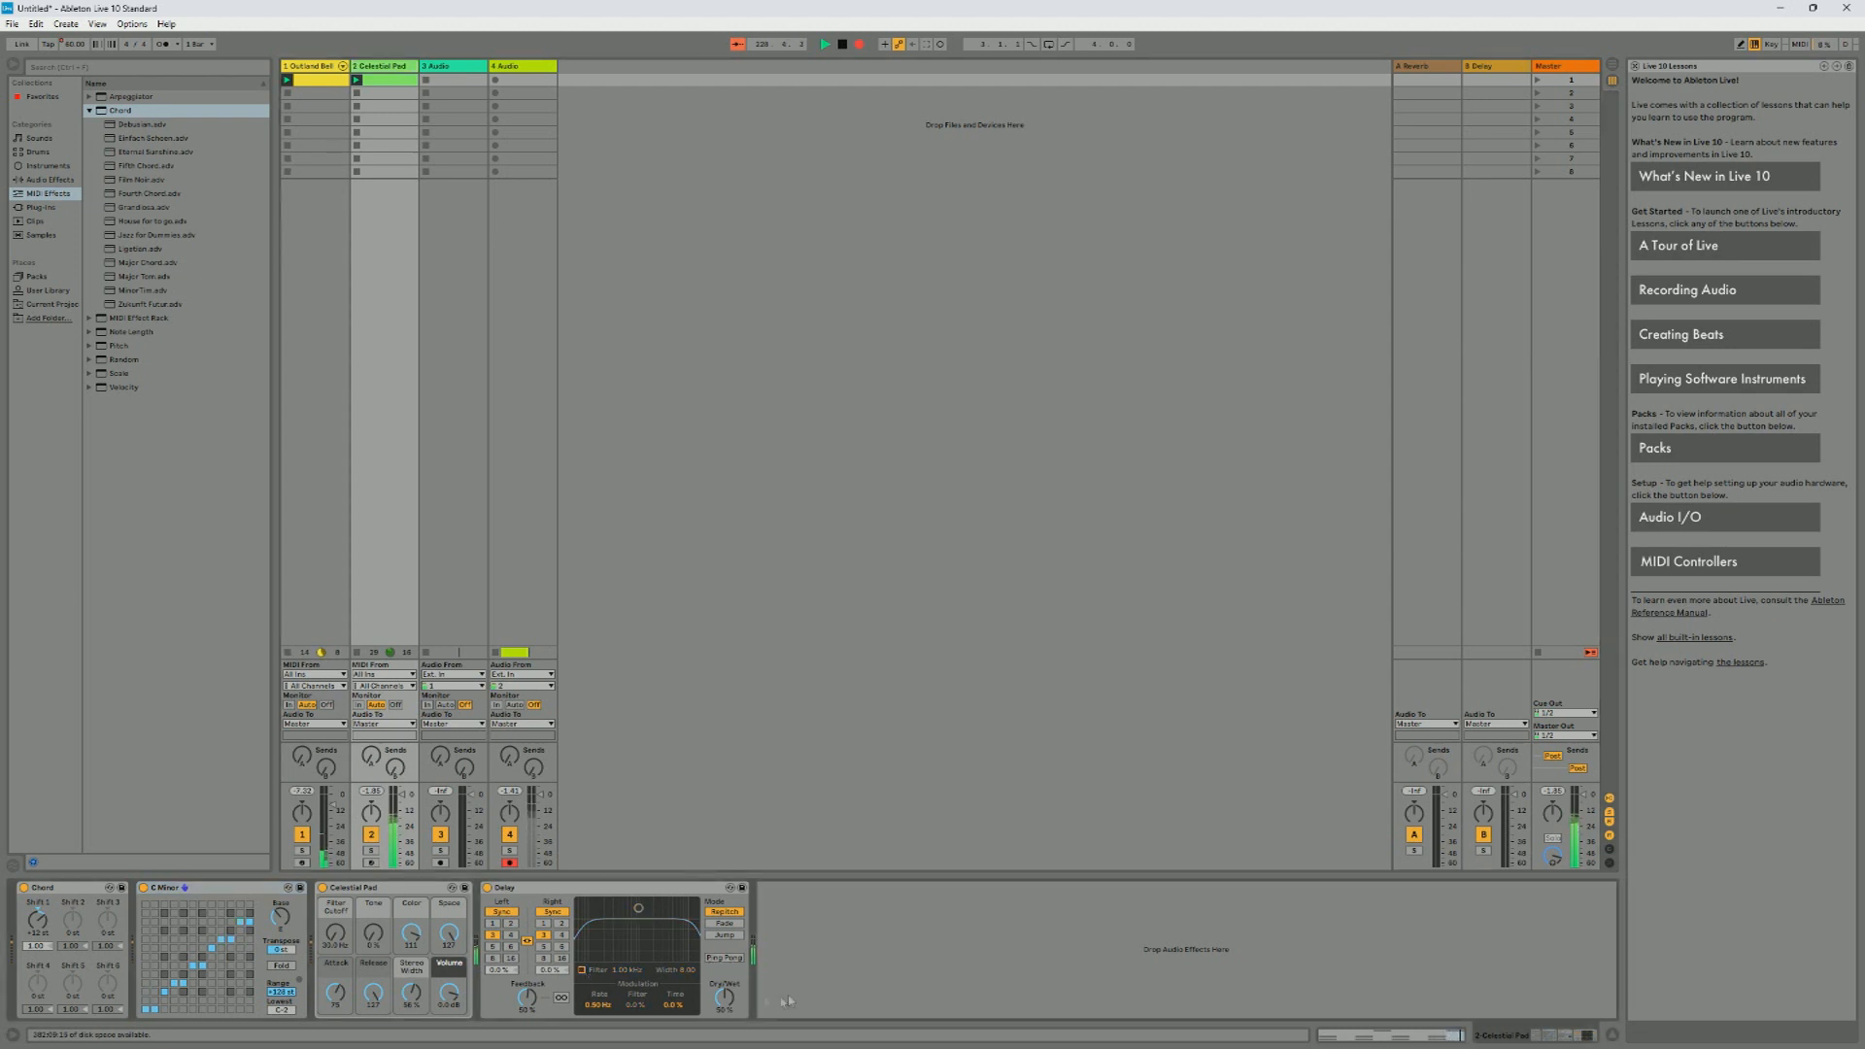
click(527, 943)
Step: Load the Full Chain Master preset from the Mixing & Mastering audio effect racks onto the Master track
click(1551, 72)
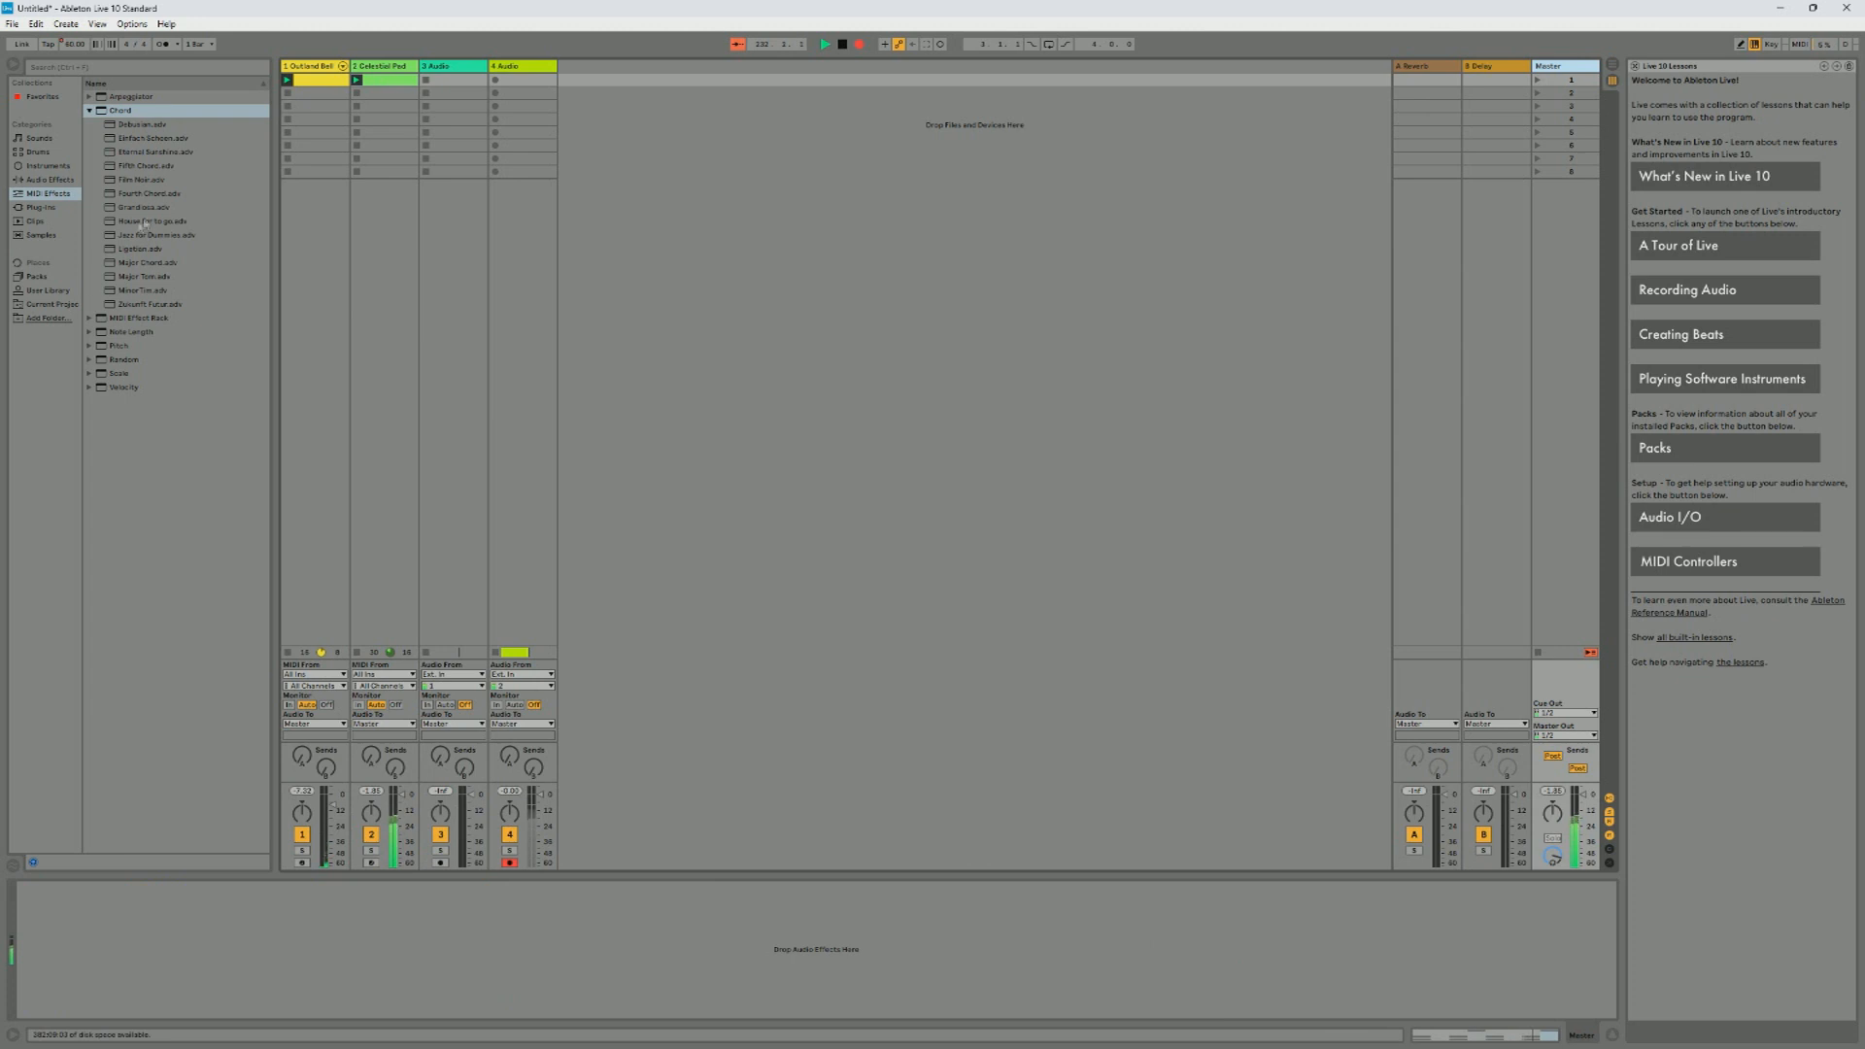
click(67, 178)
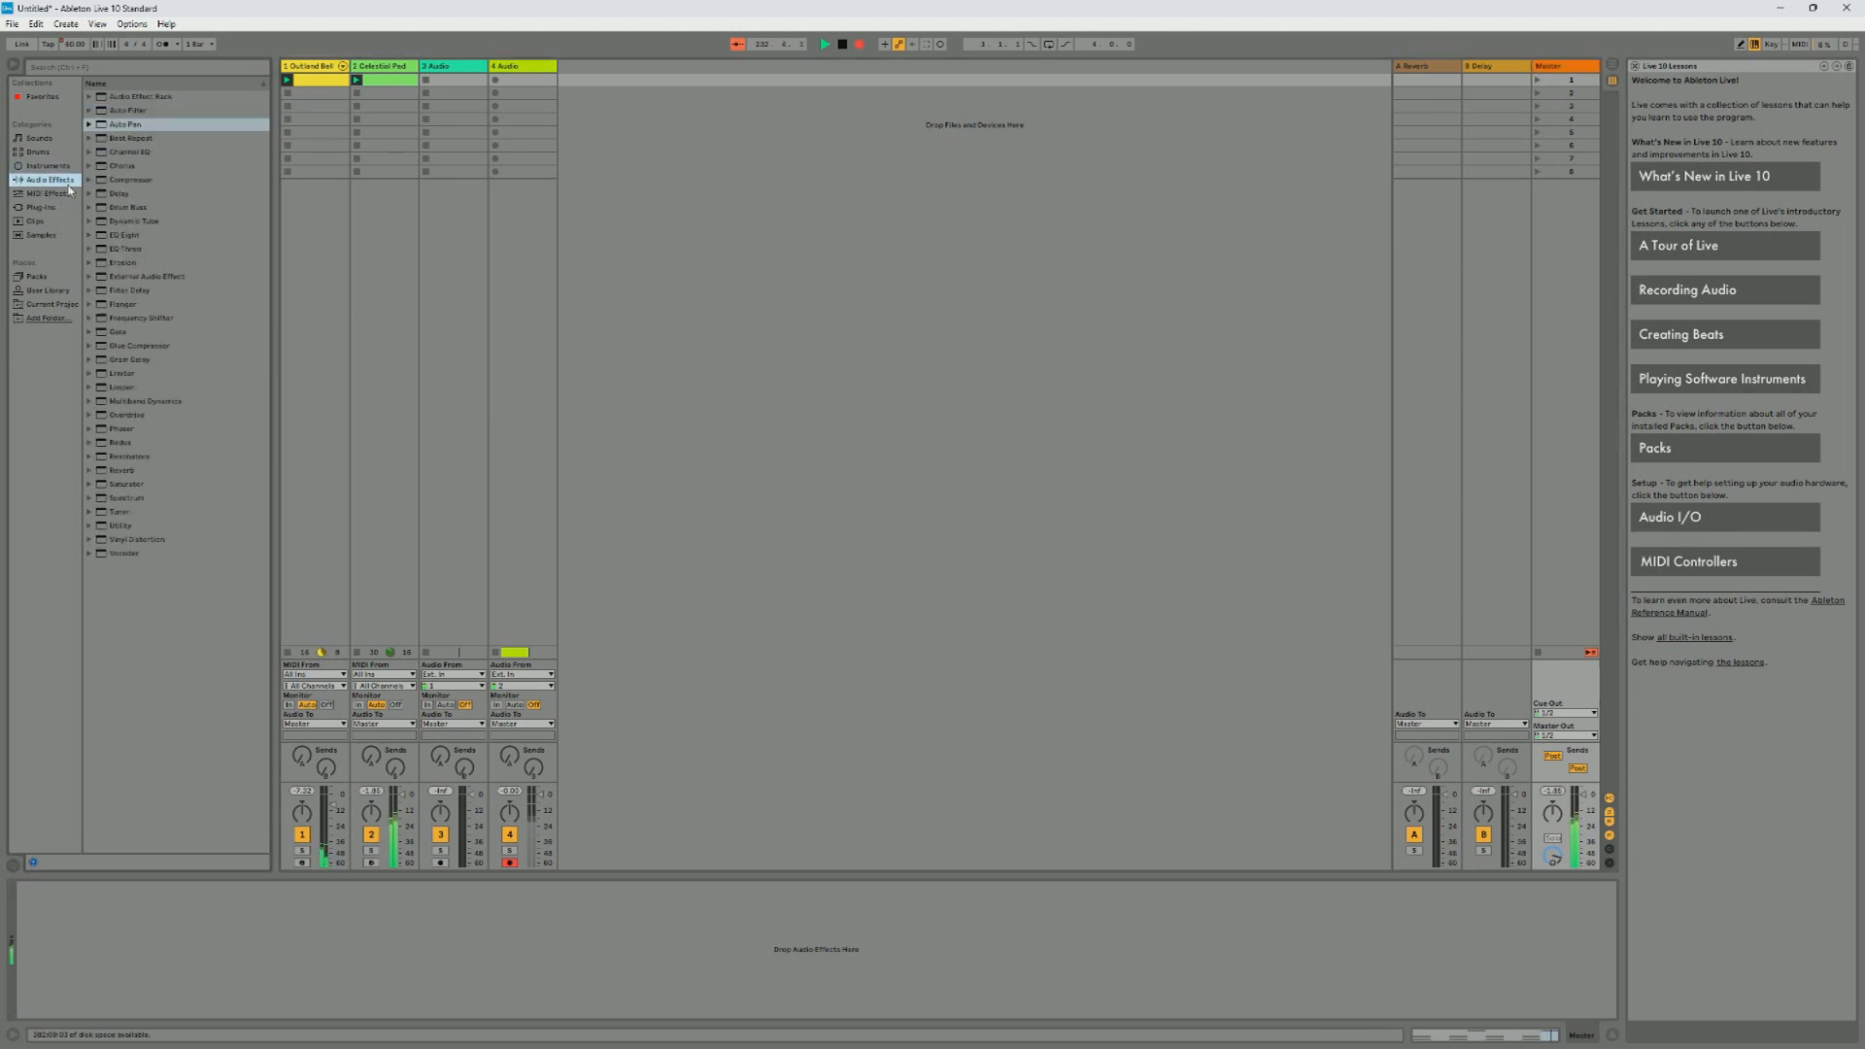
click(90, 98)
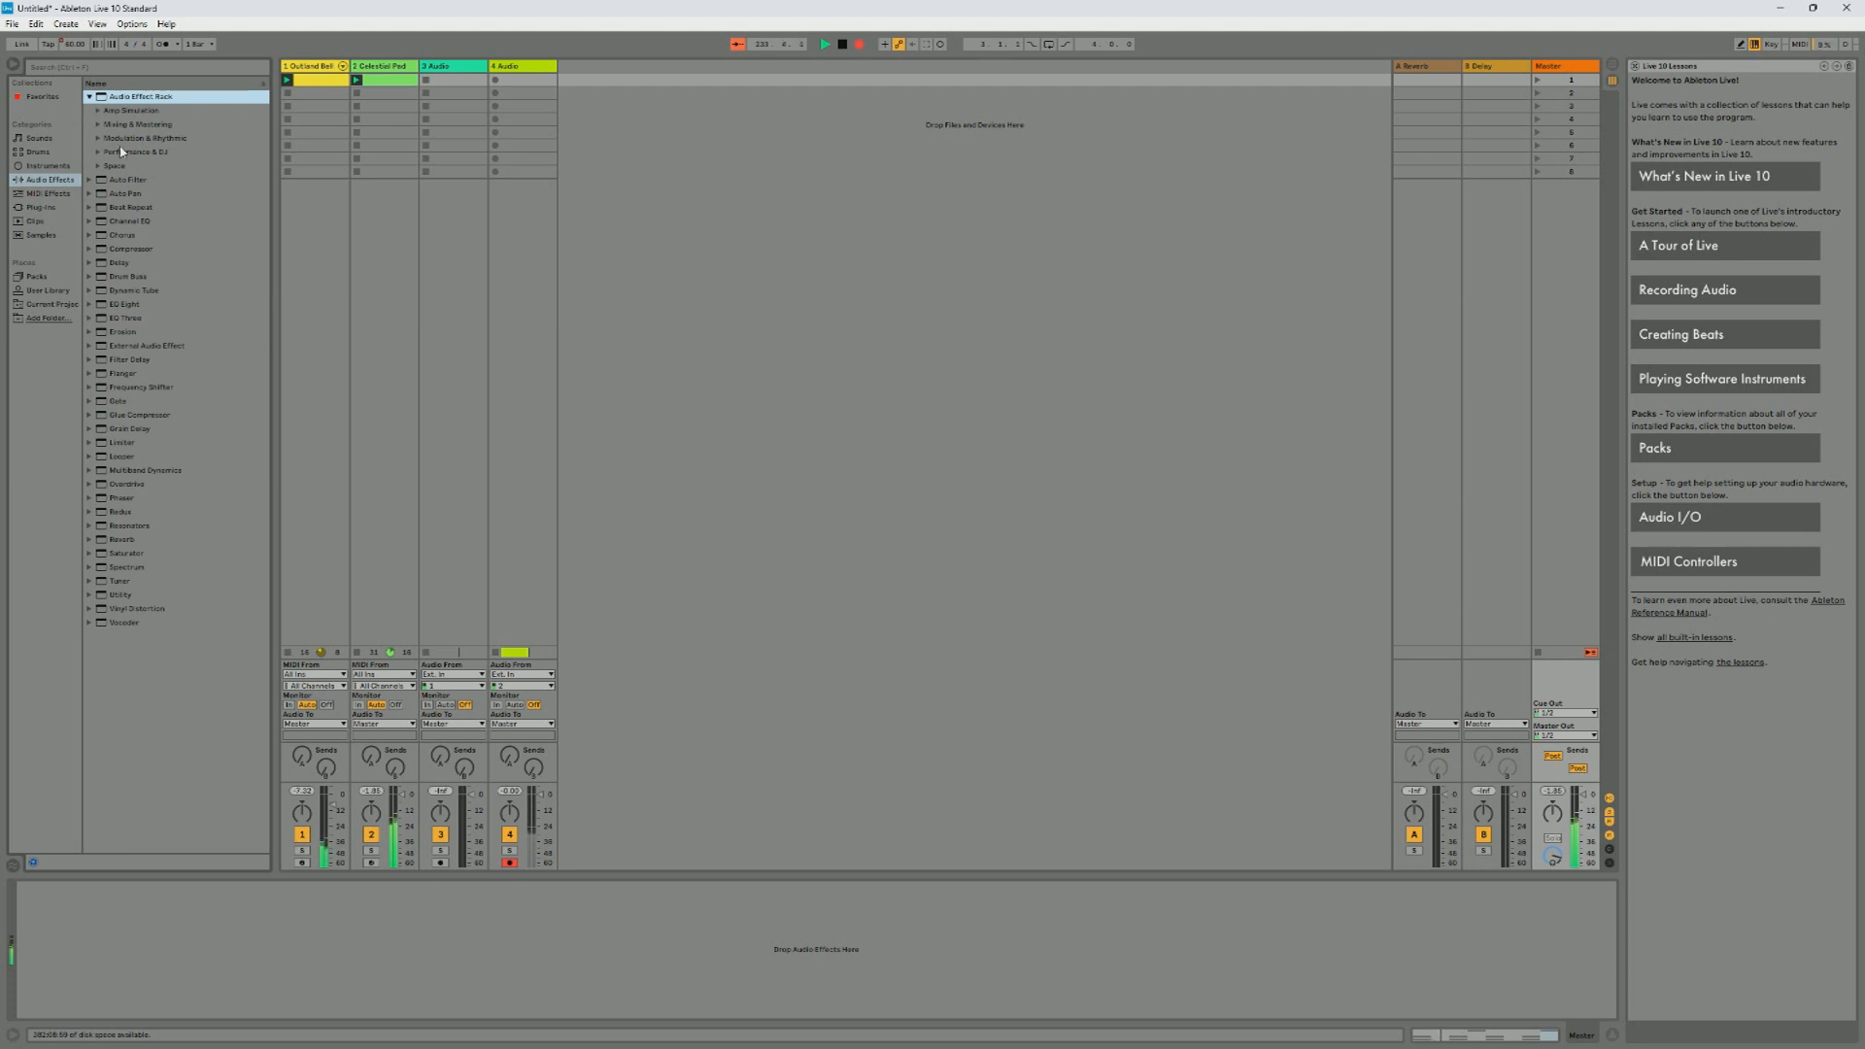
click(99, 126)
click(98, 125)
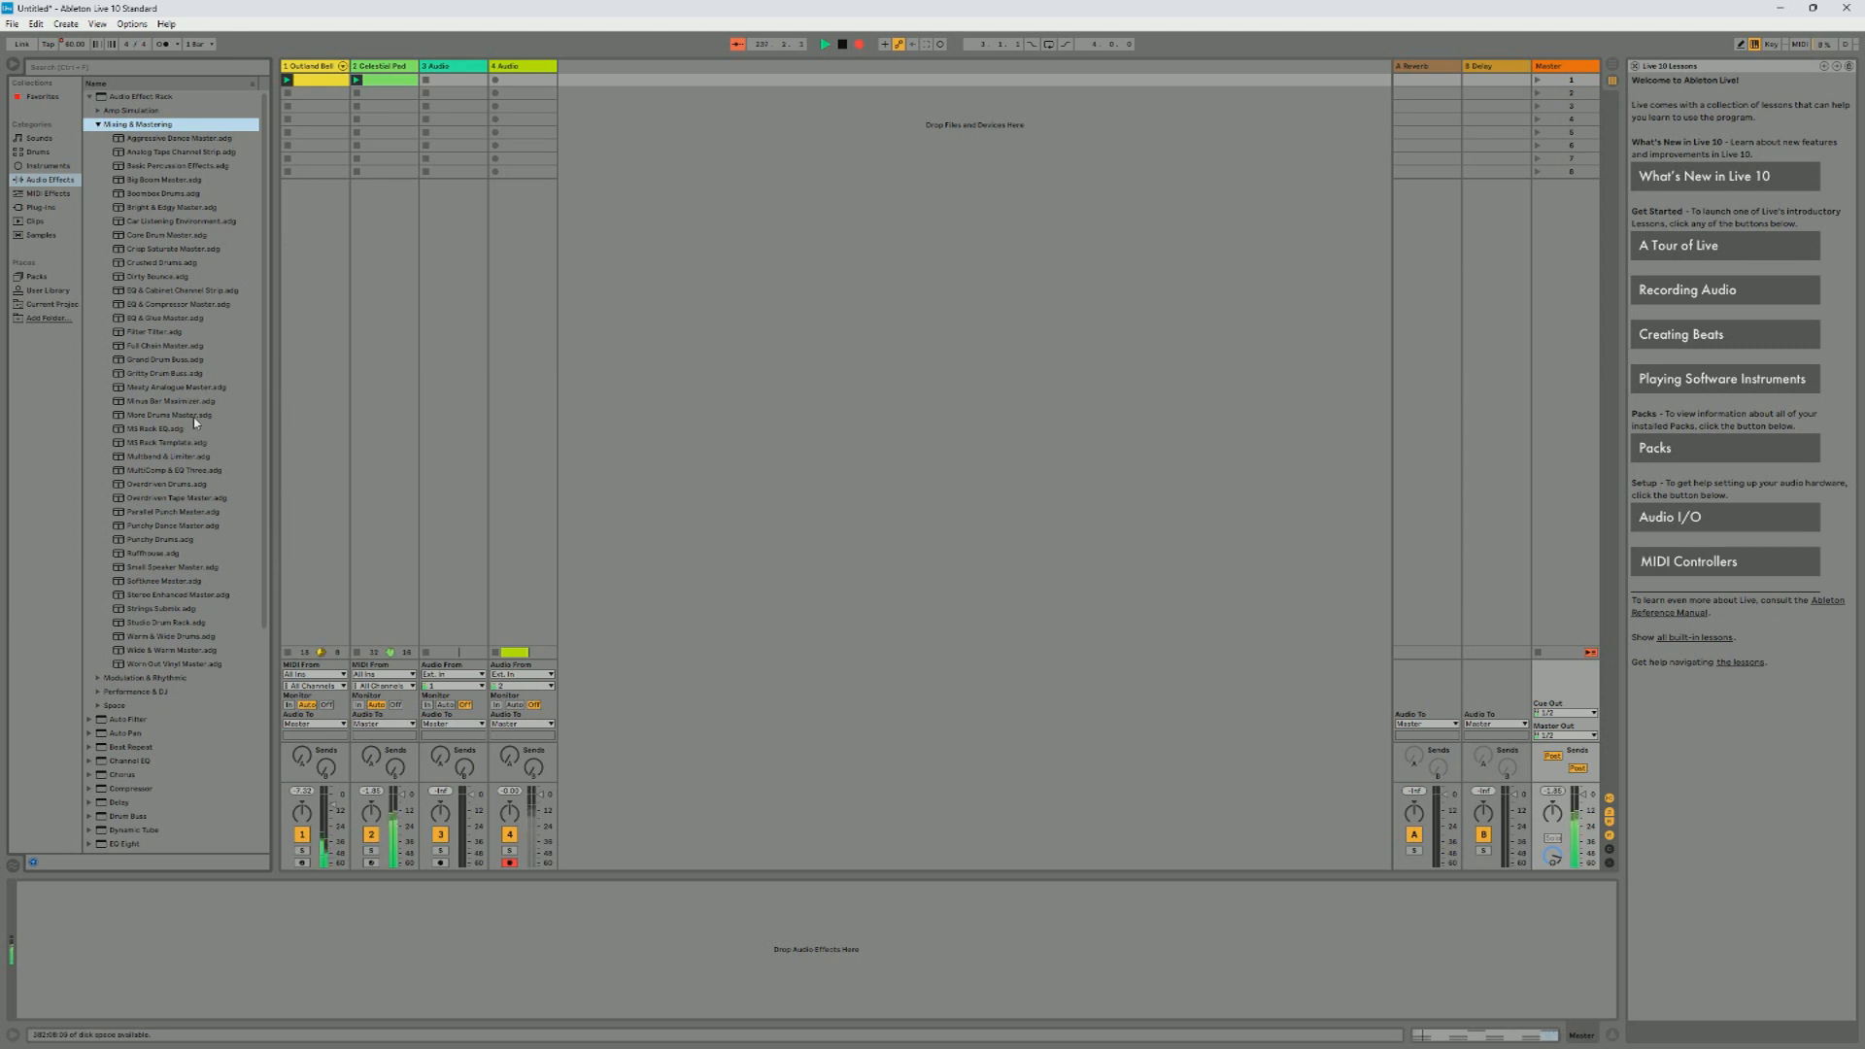
click(198, 349)
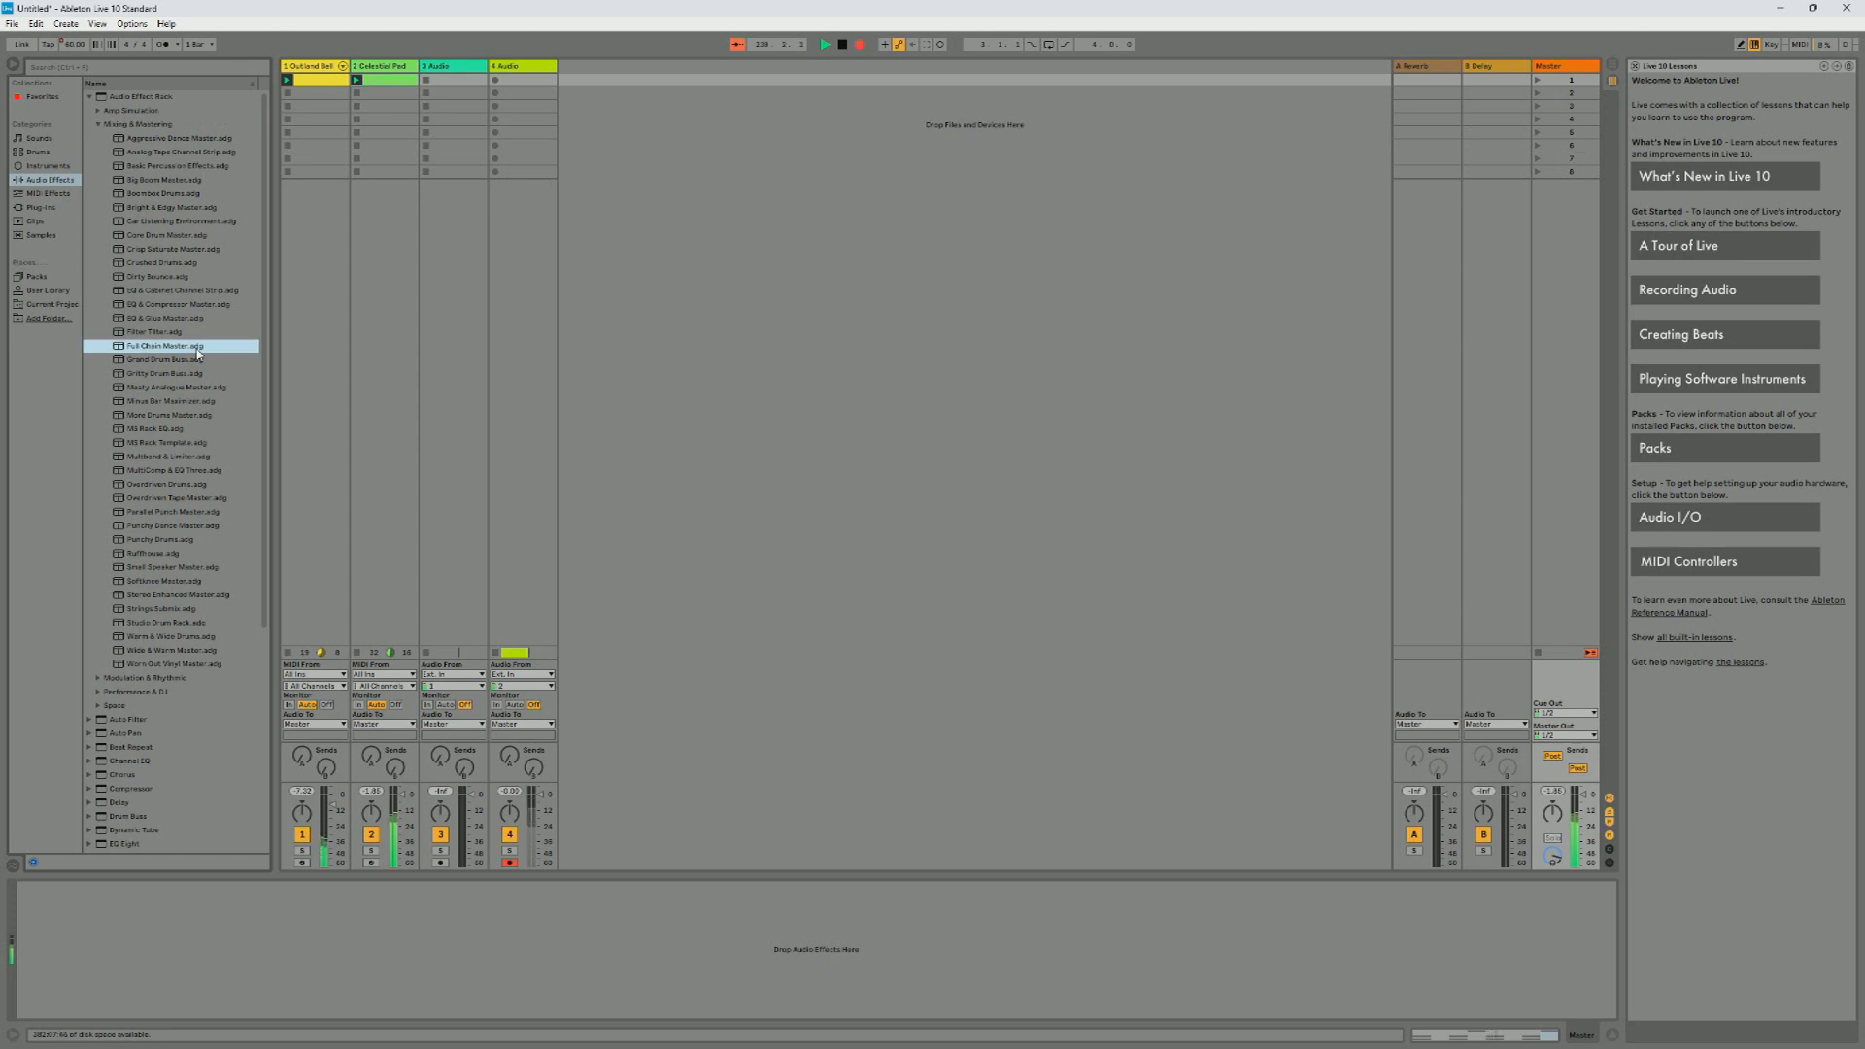
double_click(198, 347)
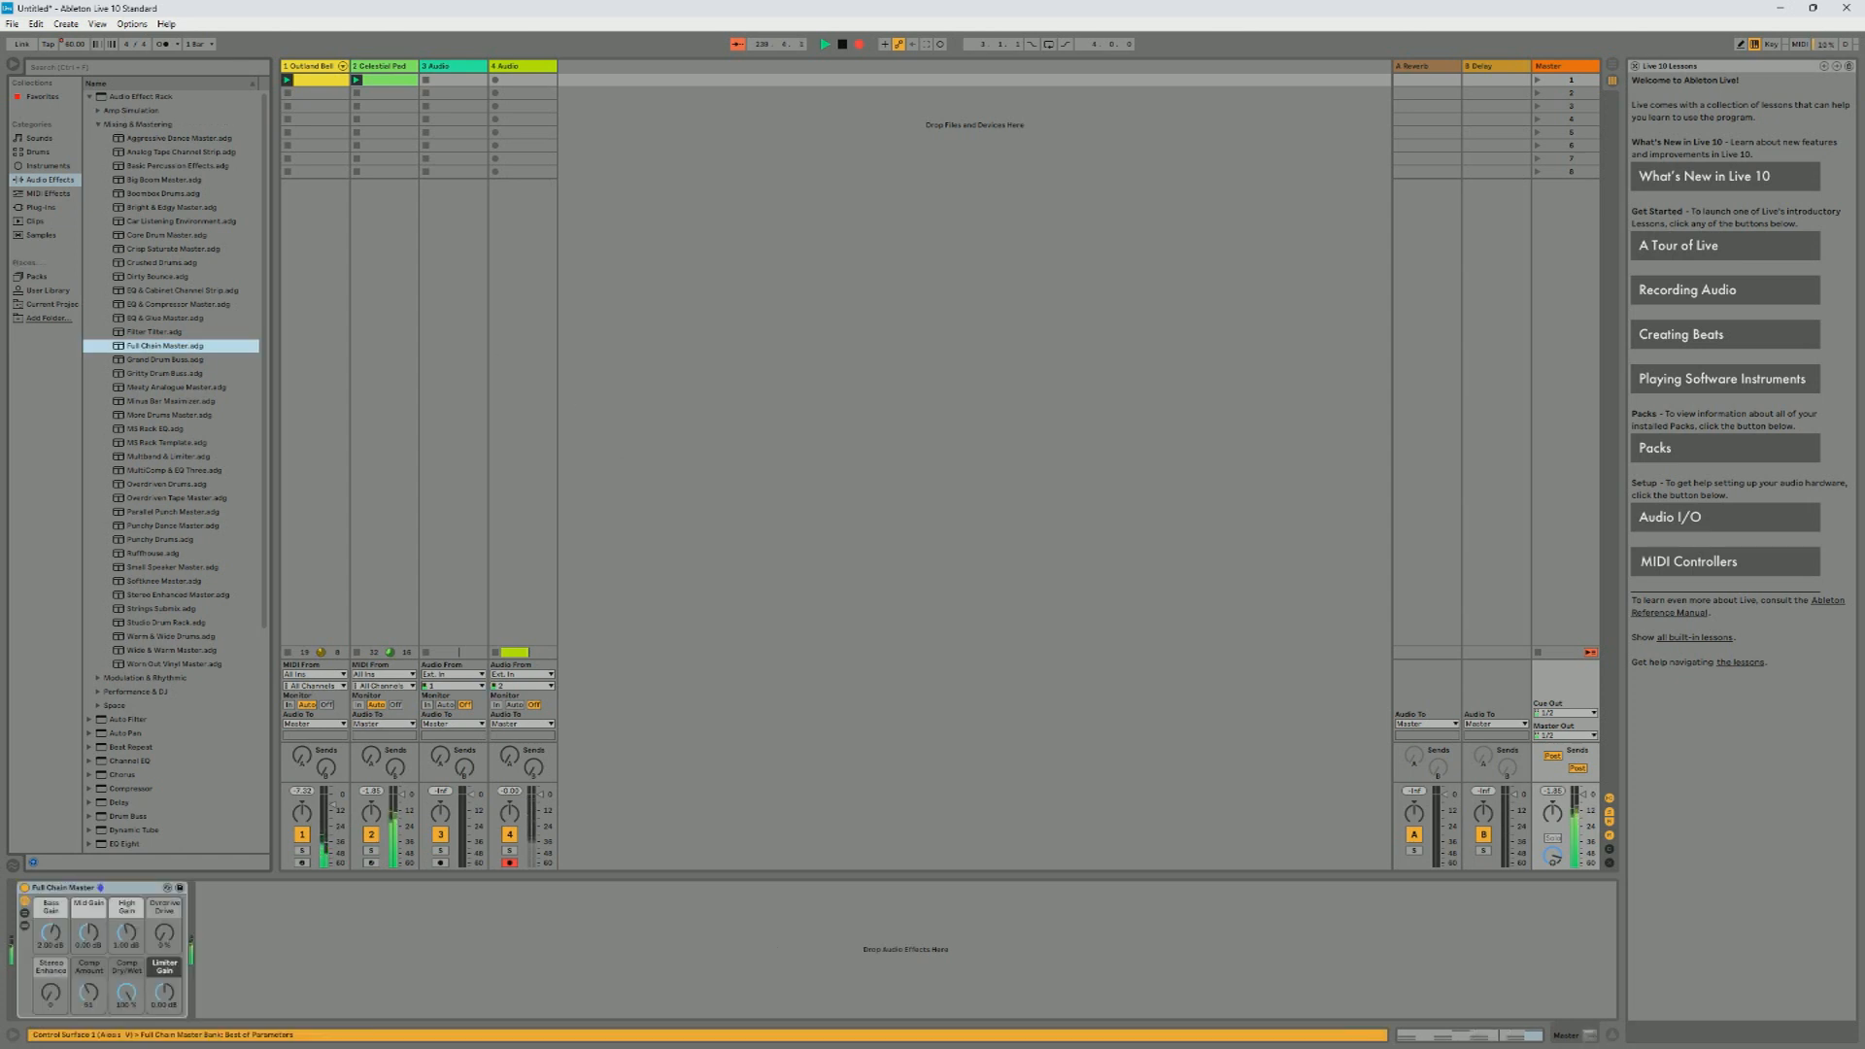